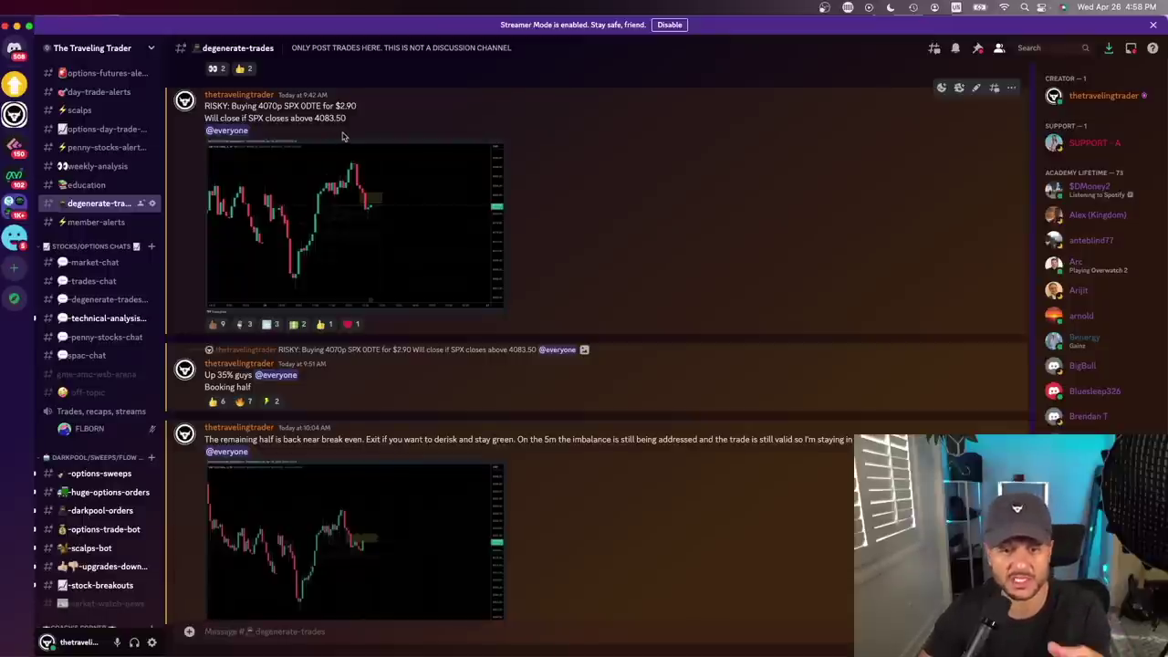
Step: Highlight the entry price in the 4070p SPX 0DTE trade post and examine its attached chart image at full size
{"action": "left_click_drag", "start_coordinate": [334, 105], "coordinate": [365, 110]}
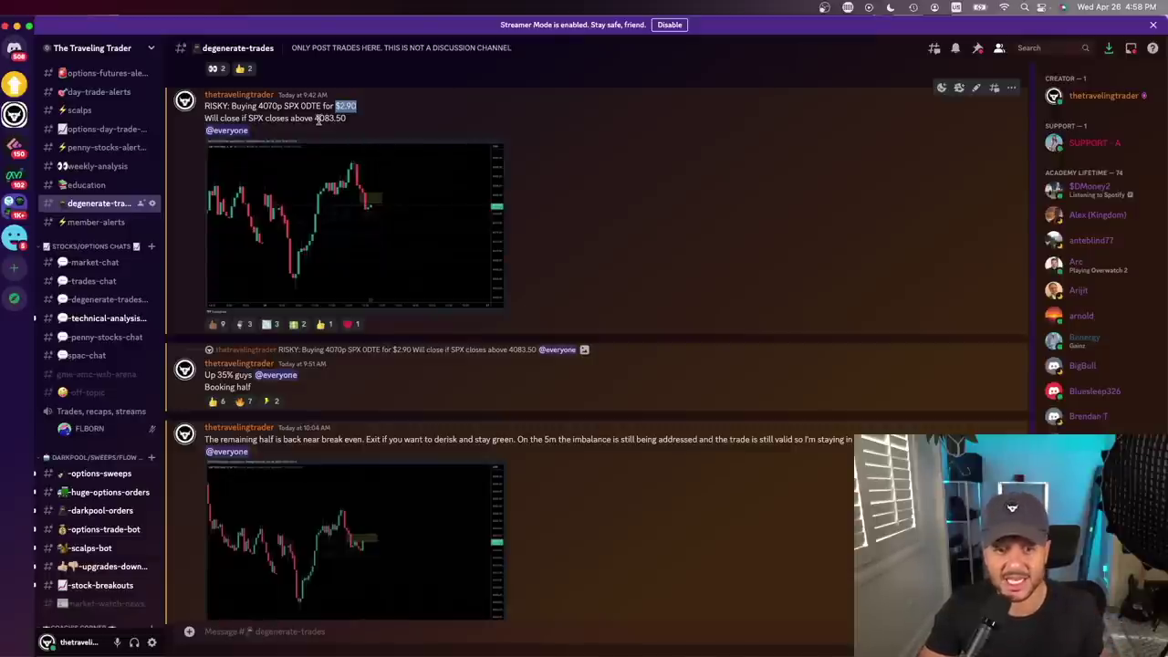
{"action": "left_click", "coordinate": [363, 181]}
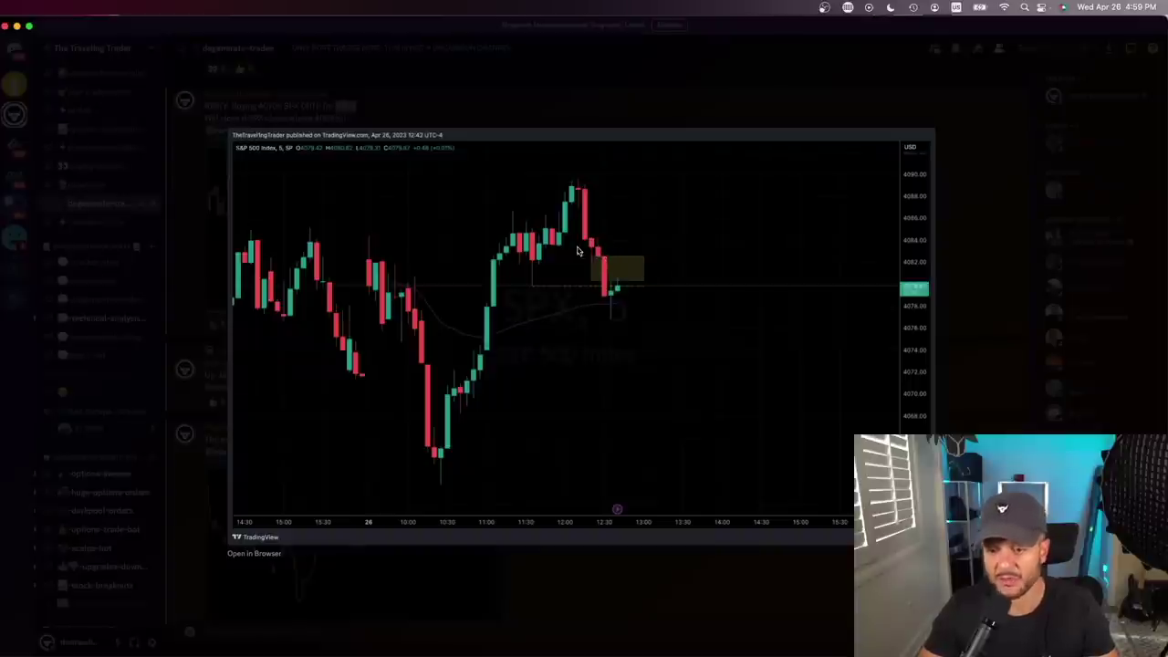
{"action": "left_click", "coordinate": [571, 112]}
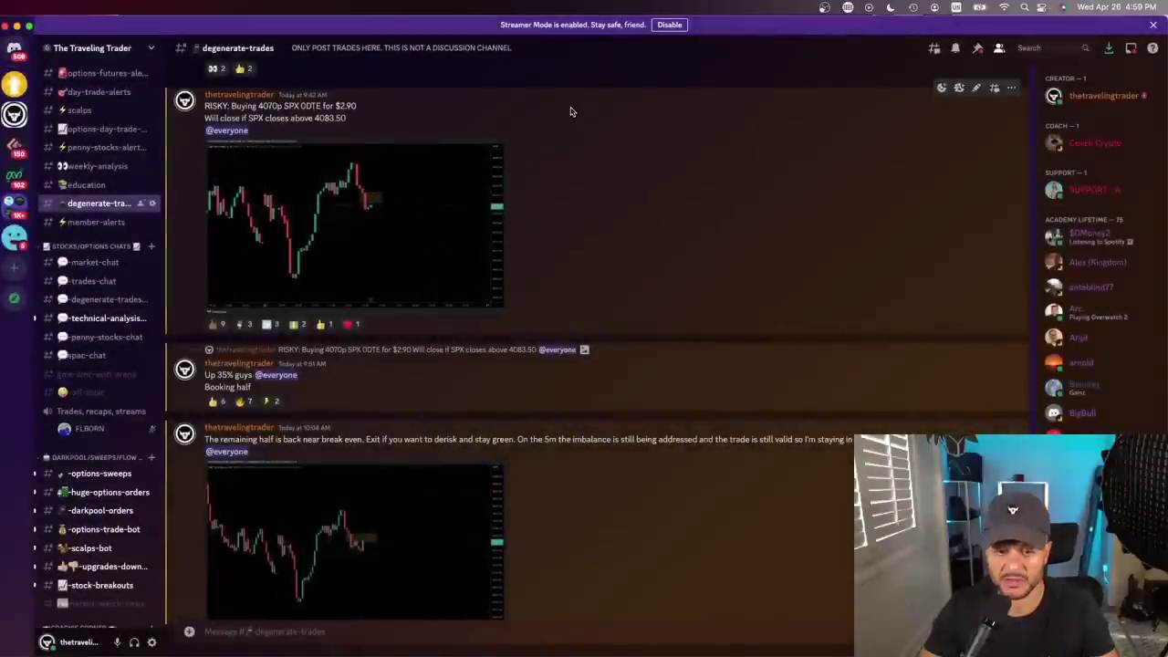
Step: Read the follow-up posts in the degenerate-trades channel and highlight the result text in the "Out of runners" post
{"action": "scroll", "coordinate": [612, 122], "scroll_direction": "down", "scroll_amount": 10}
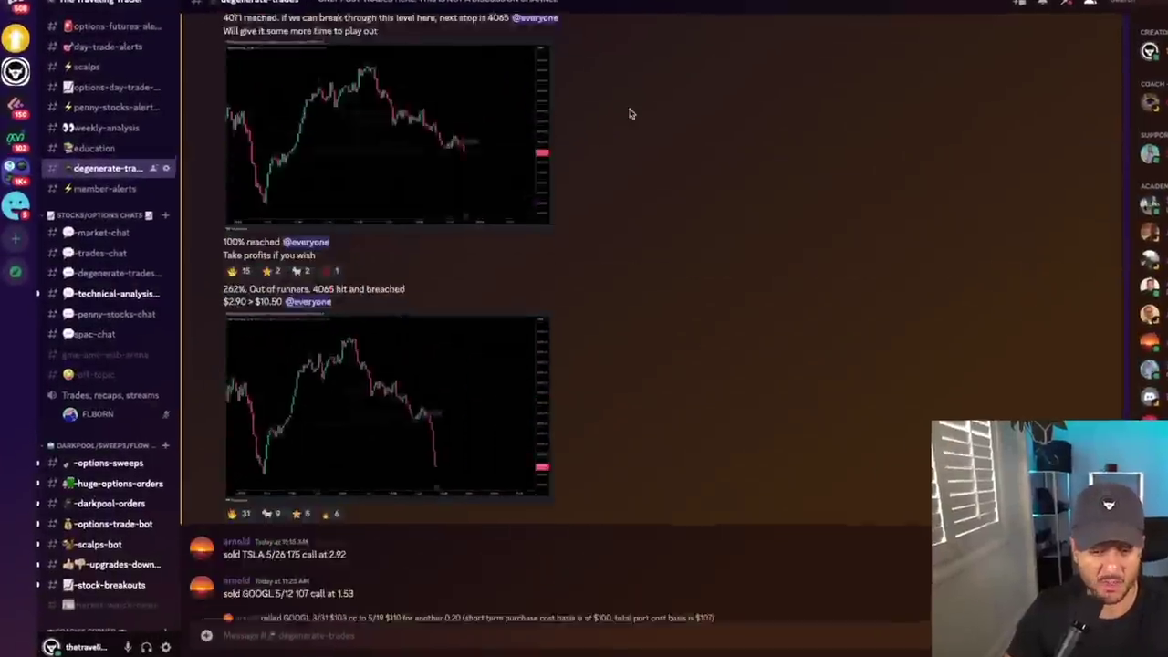
{"action": "scroll", "coordinate": [715, 328], "scroll_direction": "up", "scroll_amount": 8}
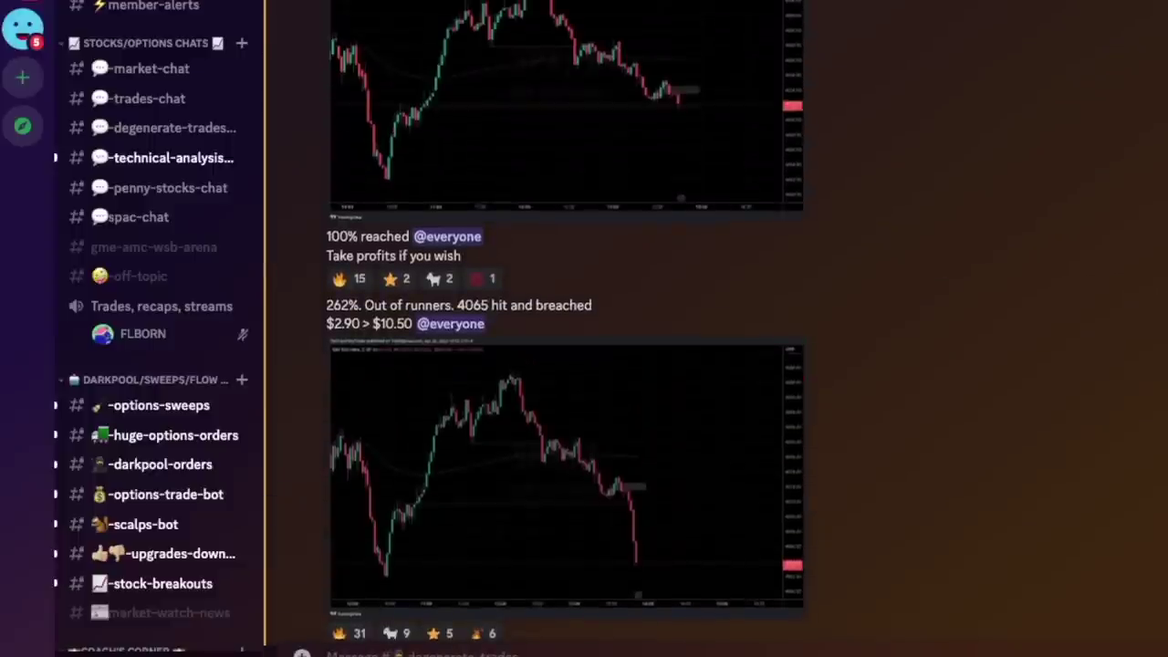
{"action": "scroll", "coordinate": [500, 289], "scroll_direction": "down", "scroll_amount": 1}
{"action": "left_click_drag", "start_coordinate": [323, 283], "coordinate": [413, 284]}
{"action": "left_click", "coordinate": [445, 284]}
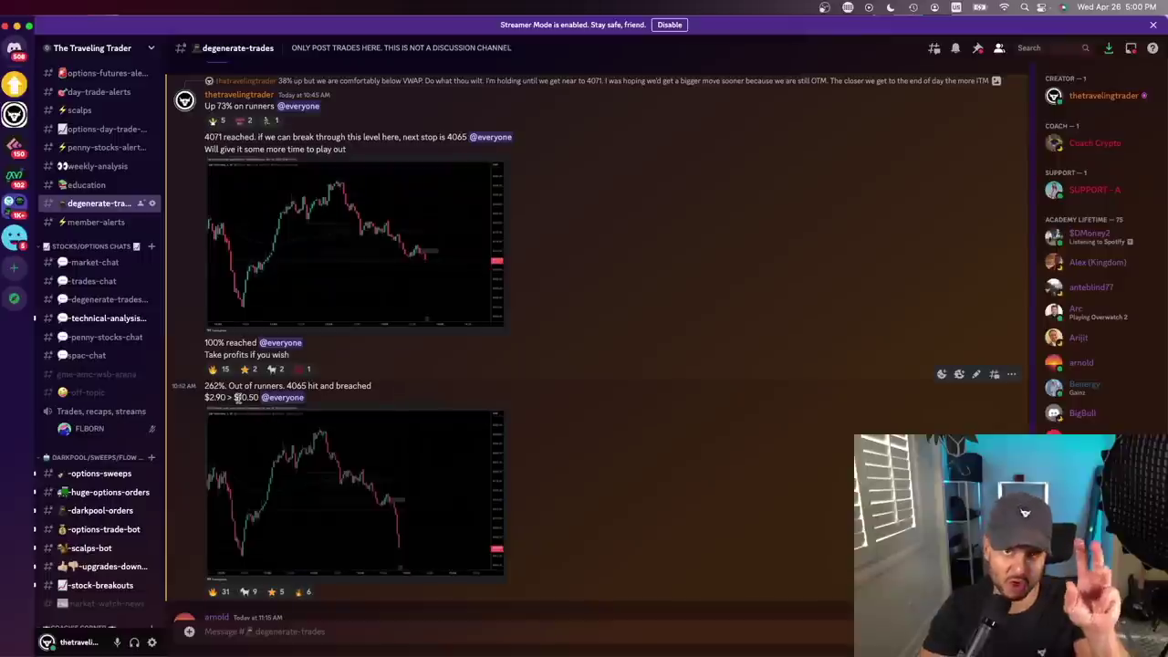
{"action": "scroll", "coordinate": [472, 364], "scroll_direction": "up", "scroll_amount": 15}
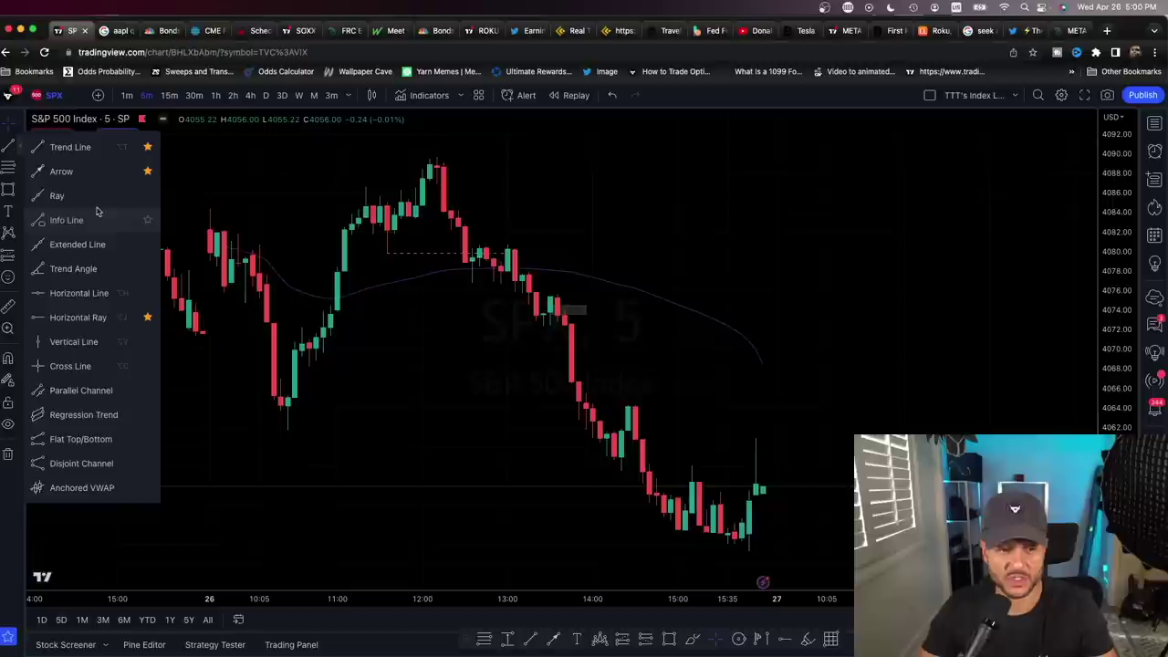
{"action": "left_click", "coordinate": [60, 171]}
{"action": "left_click", "coordinate": [543, 194]}
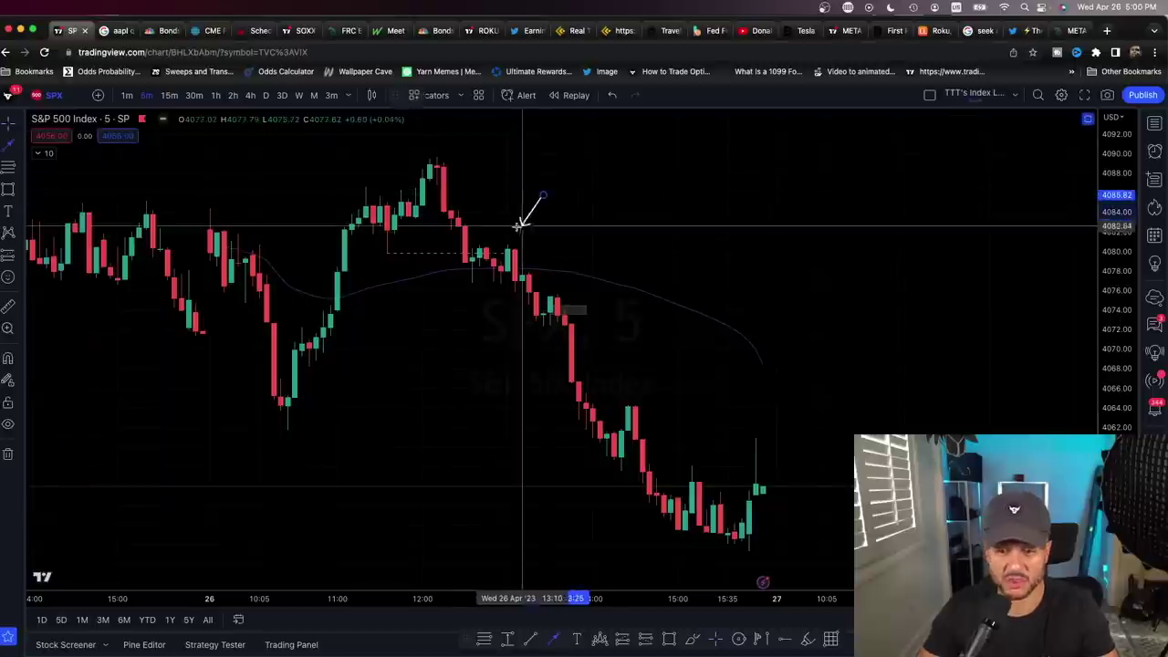
{"action": "left_click", "coordinate": [478, 248]}
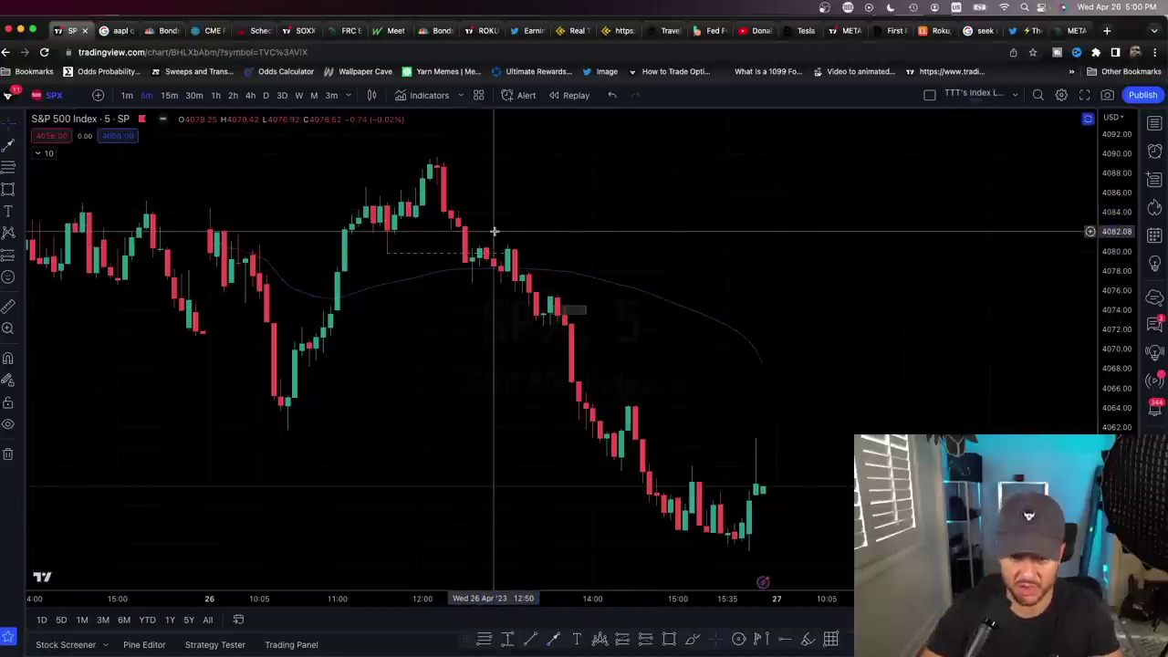
{"action": "key", "text": "BackSpace"}
Step: Delete the dashed horizontal line near 4080 on the S&P 500 five-minute chart
{"action": "left_click", "coordinate": [452, 255]}
{"action": "key", "text": "BackSpace"}
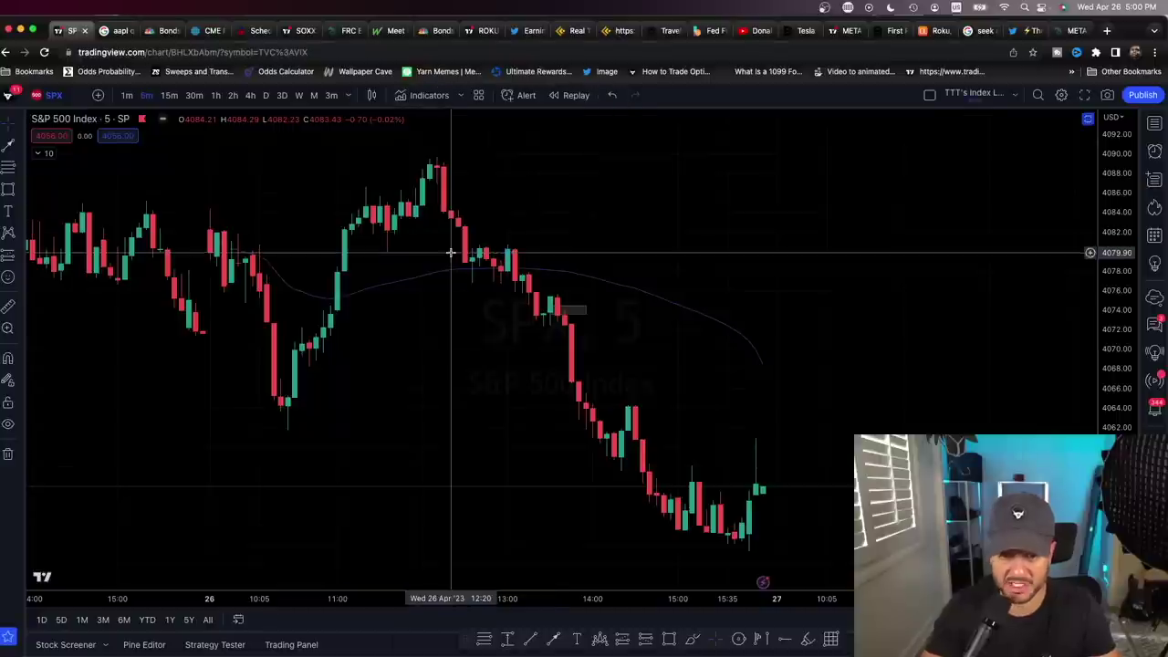
{"action": "scroll", "coordinate": [675, 238], "scroll_direction": "left", "scroll_amount": 5}
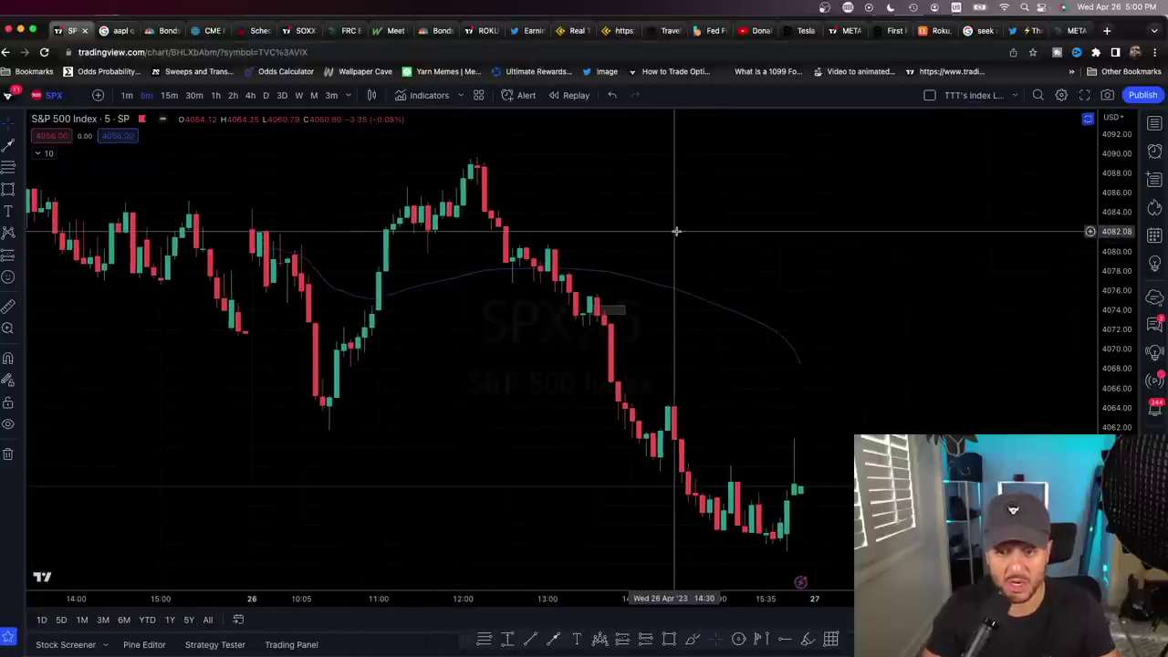
{"action": "scroll", "coordinate": [709, 230], "scroll_direction": "right", "scroll_amount": 1}
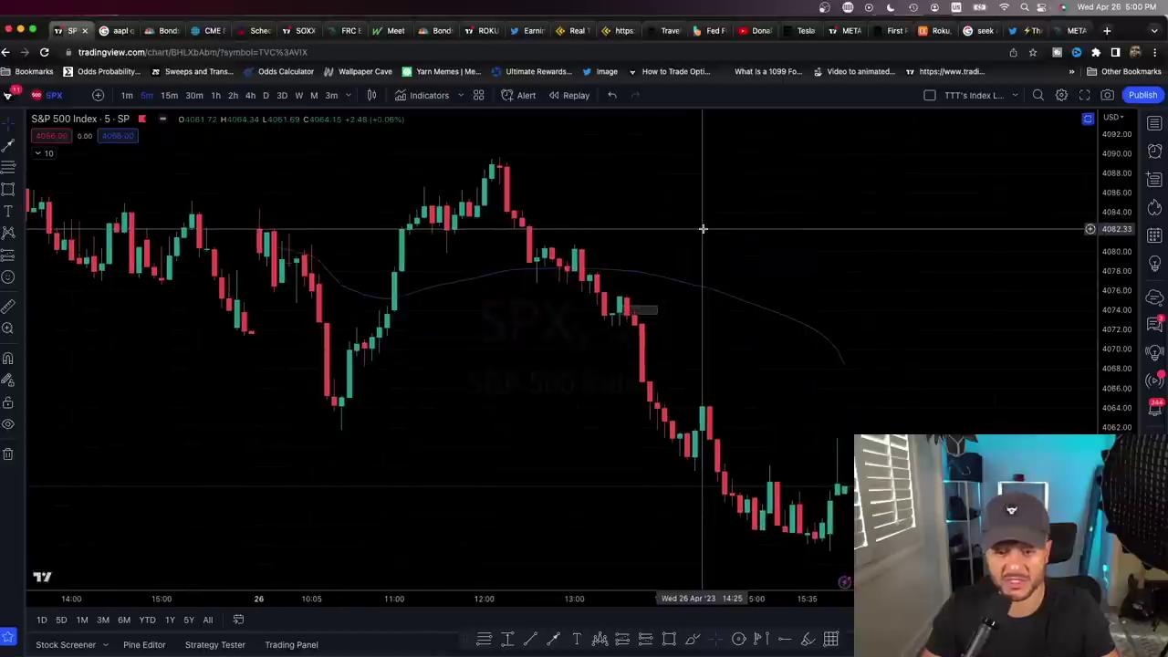
{"action": "scroll", "coordinate": [699, 229], "scroll_direction": "right", "scroll_amount": 1}
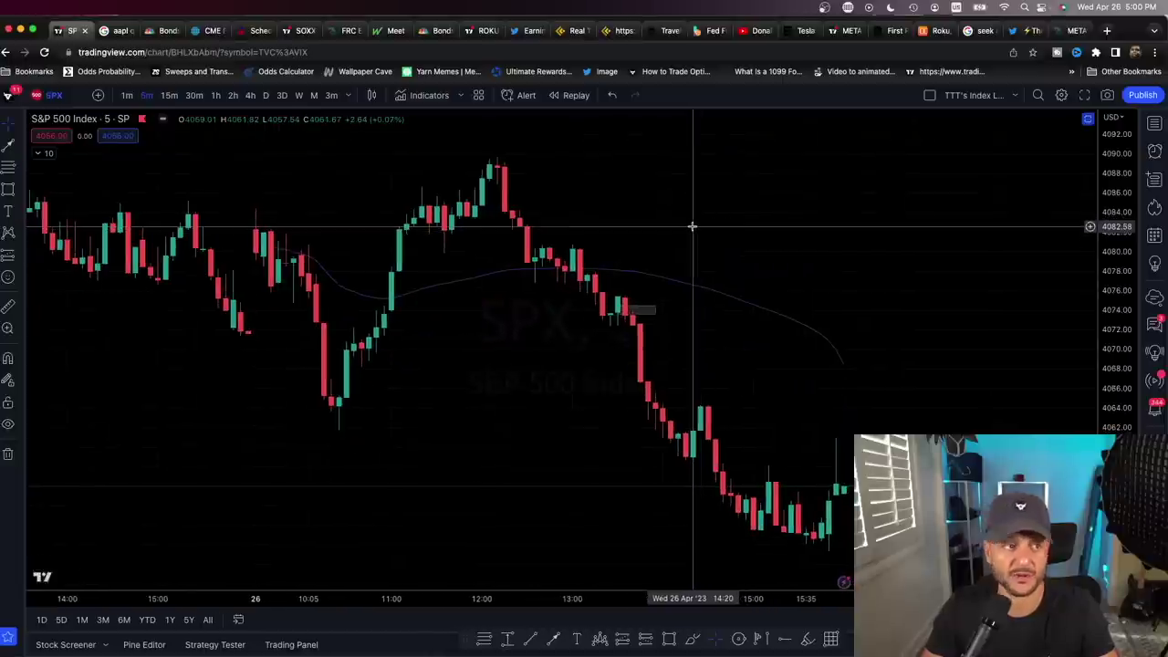
Step: Switch to the "rules for trading" Word document and highlight the "Market structure shift" and "Identifying liquidity" rules while reviewing them
{"action": "key", "text": "super+Tab"}
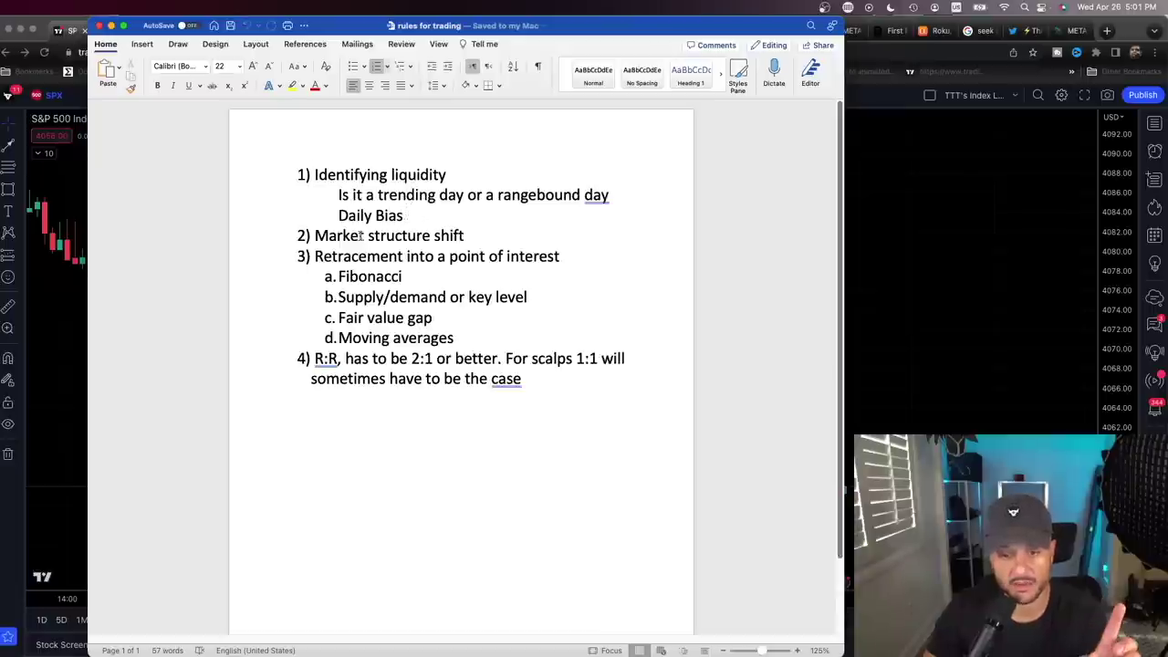
{"action": "left_click_drag", "start_coordinate": [315, 235], "coordinate": [463, 236]}
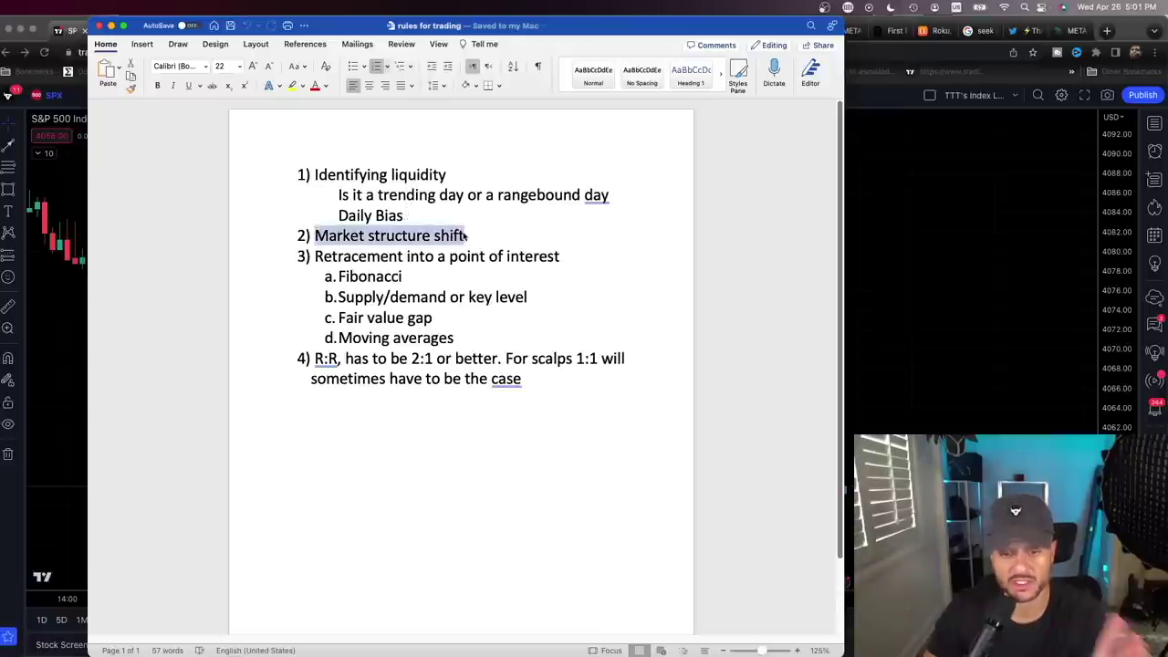
{"action": "left_click", "coordinate": [468, 235]}
{"action": "left_click_drag", "start_coordinate": [315, 174], "coordinate": [463, 174]}
{"action": "left_click", "coordinate": [497, 195]}
{"action": "left_click_drag", "start_coordinate": [314, 236], "coordinate": [461, 233]}
{"action": "left_click", "coordinate": [509, 231]}
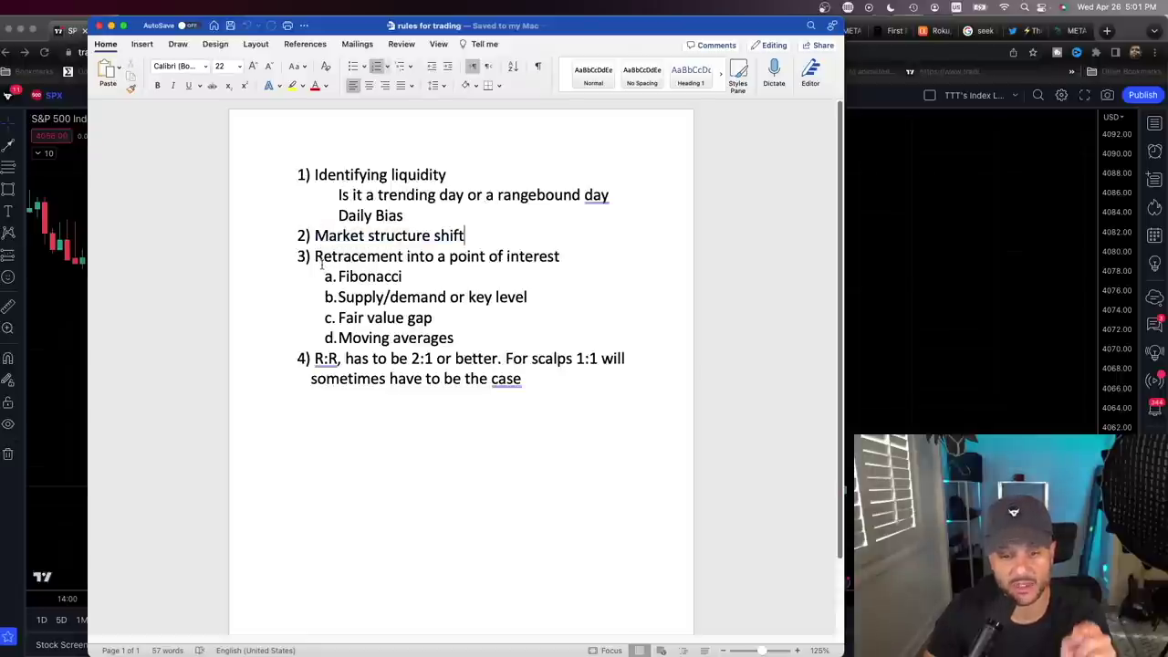
{"action": "left_click_drag", "start_coordinate": [314, 235], "coordinate": [504, 231]}
{"action": "left_click", "coordinate": [503, 232]}
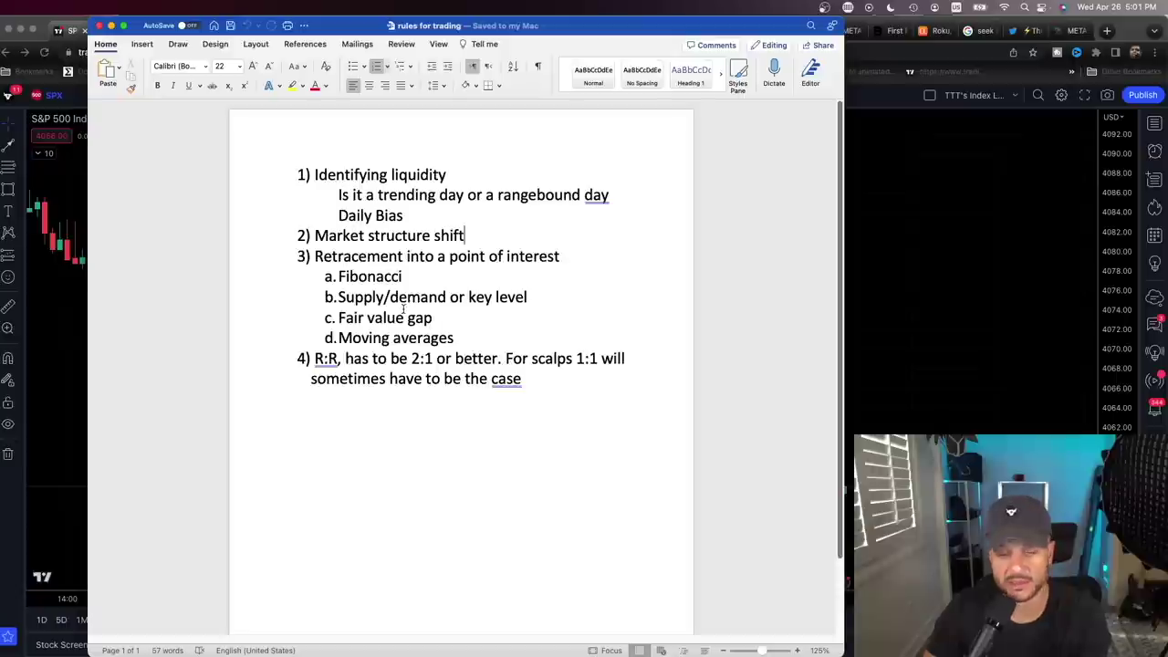
Step: Highlight the points of interest under the retracement rule and undo the accidental indent of that sub-list
{"action": "left_click", "coordinate": [486, 317]}
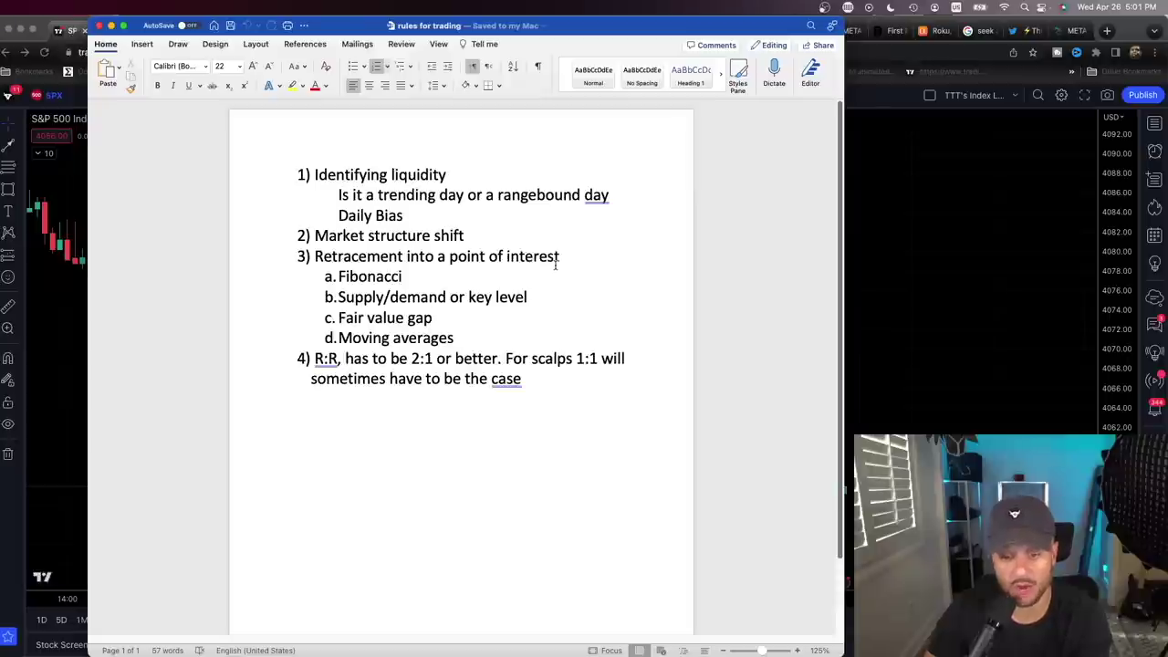
{"action": "left_click_drag", "start_coordinate": [457, 315], "coordinate": [327, 297]}
{"action": "left_click", "coordinate": [468, 287]}
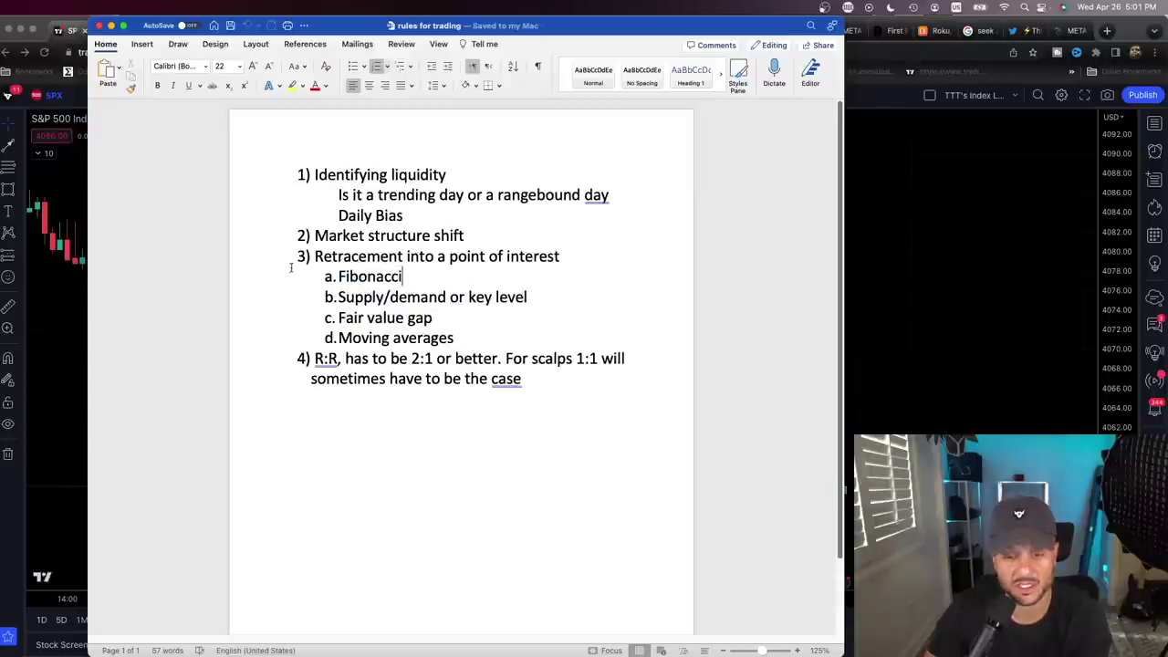
{"action": "left_click_drag", "start_coordinate": [445, 318], "coordinate": [460, 317]}
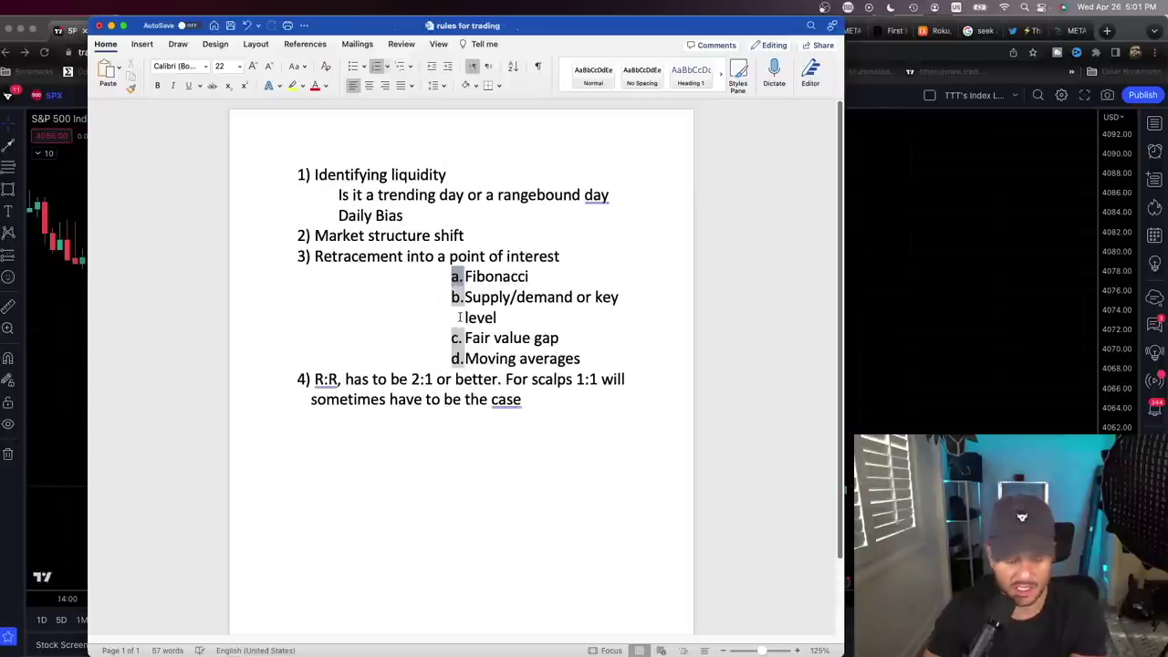
{"action": "key", "text": "super+z"}
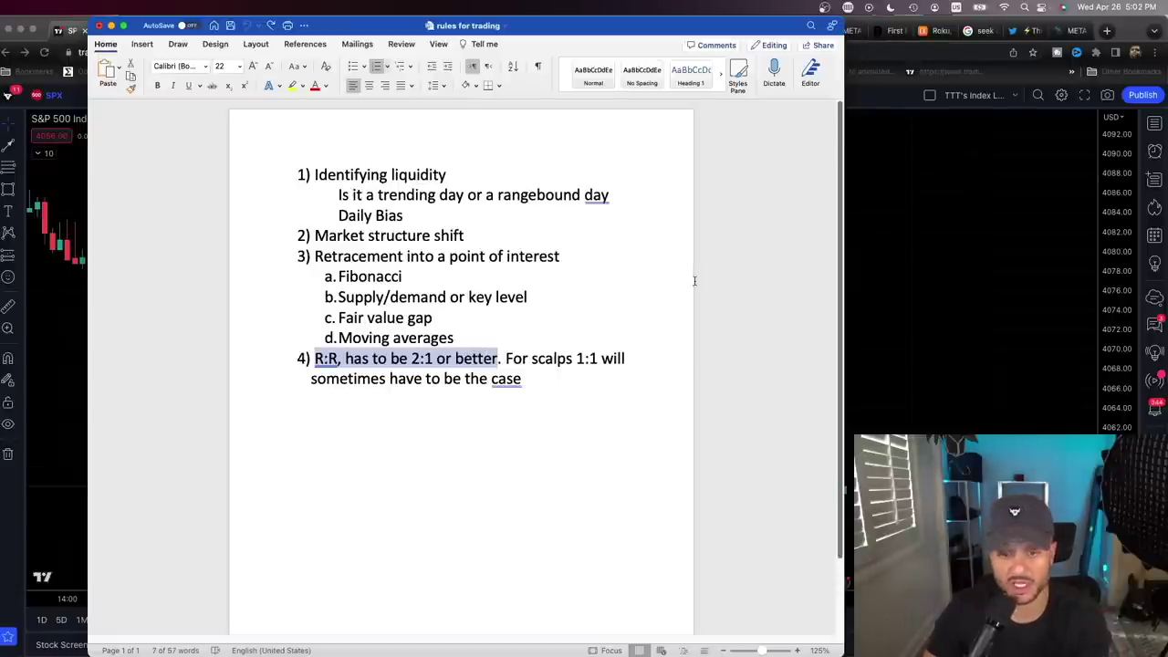
Step: Return to the S&P 500 five-minute chart in TradingView and examine the April 25 and 26 price action
{"action": "left_click", "coordinate": [881, 235]}
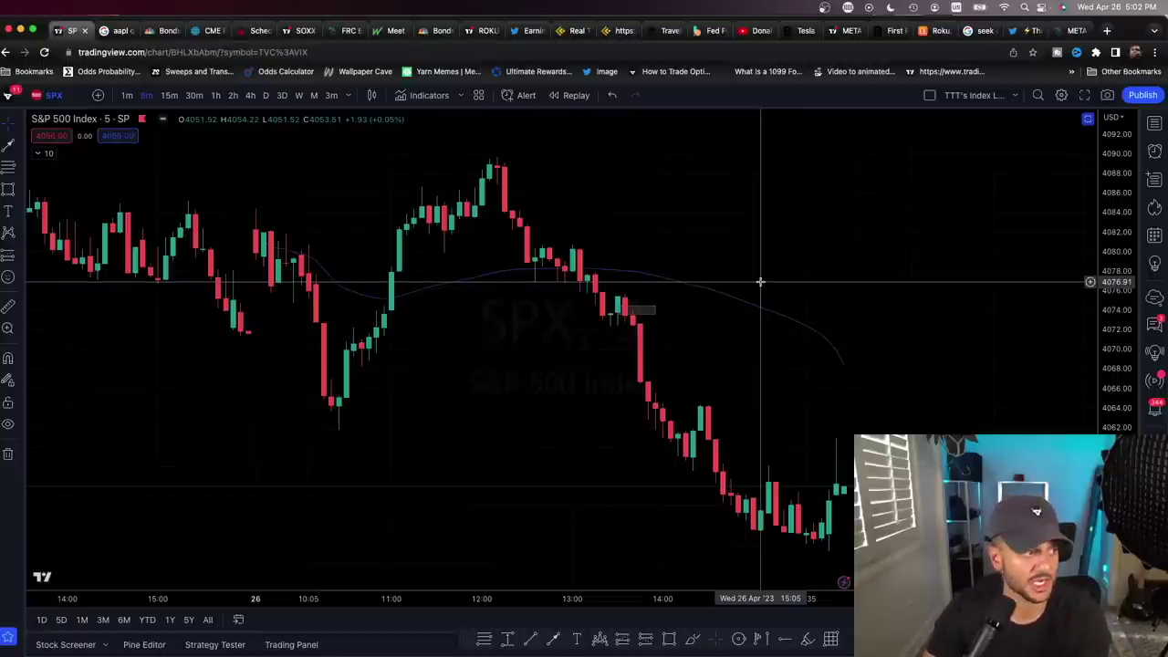
{"action": "left_click_drag", "start_coordinate": [860, 276], "coordinate": [812, 284]}
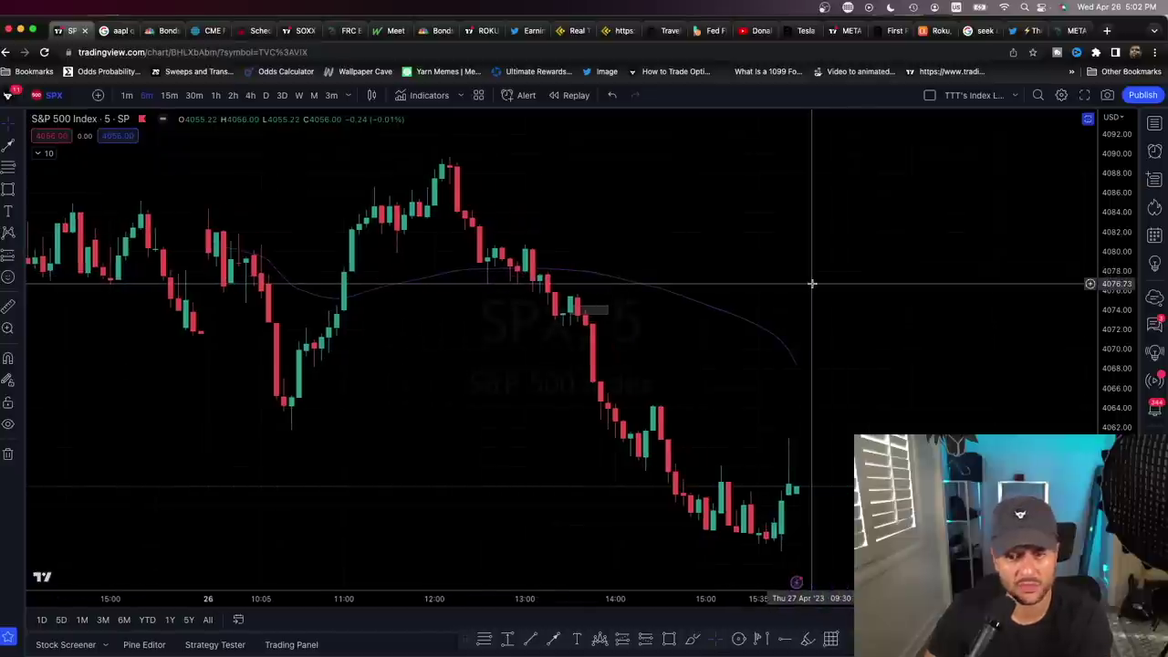
{"action": "scroll", "coordinate": [811, 284], "scroll_direction": "up", "scroll_amount": 1}
{"action": "scroll", "coordinate": [811, 284], "scroll_direction": "down", "scroll_amount": 2}
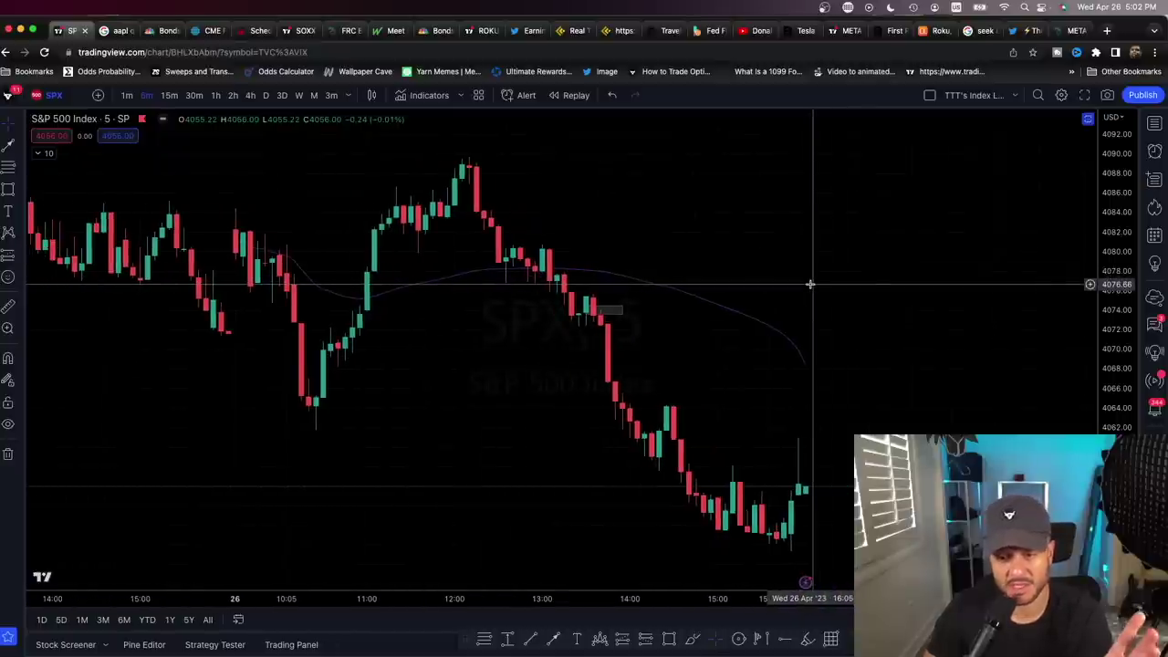
{"action": "scroll", "coordinate": [809, 283], "scroll_direction": "down", "scroll_amount": 2}
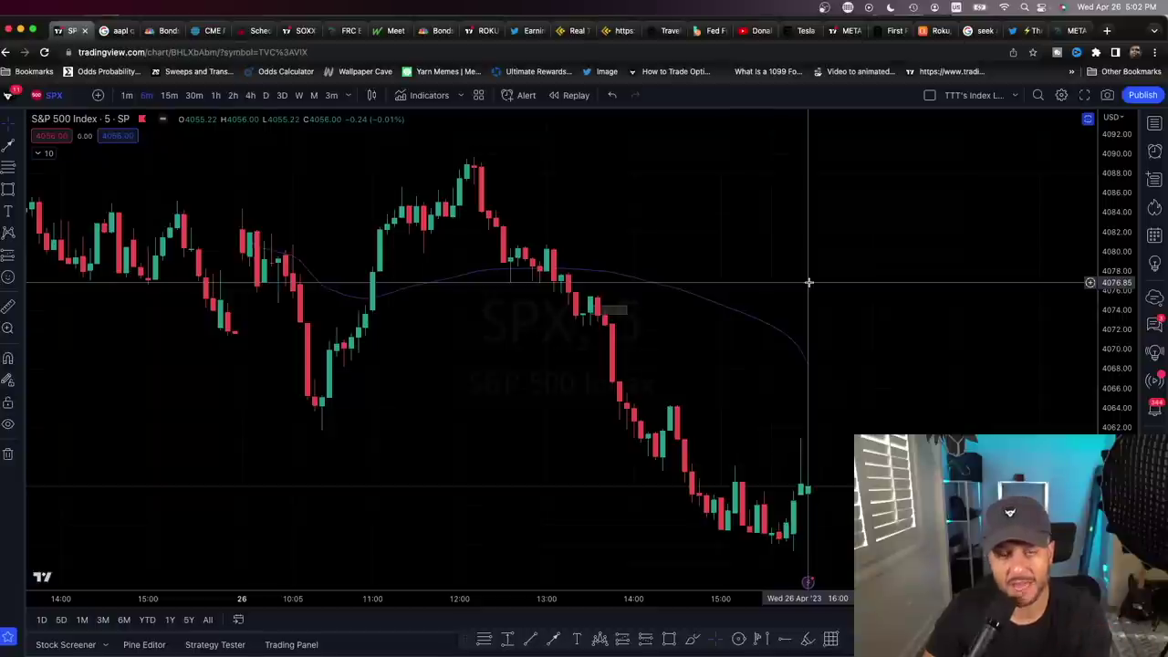
{"action": "scroll", "coordinate": [809, 283], "scroll_direction": "right", "scroll_amount": 3}
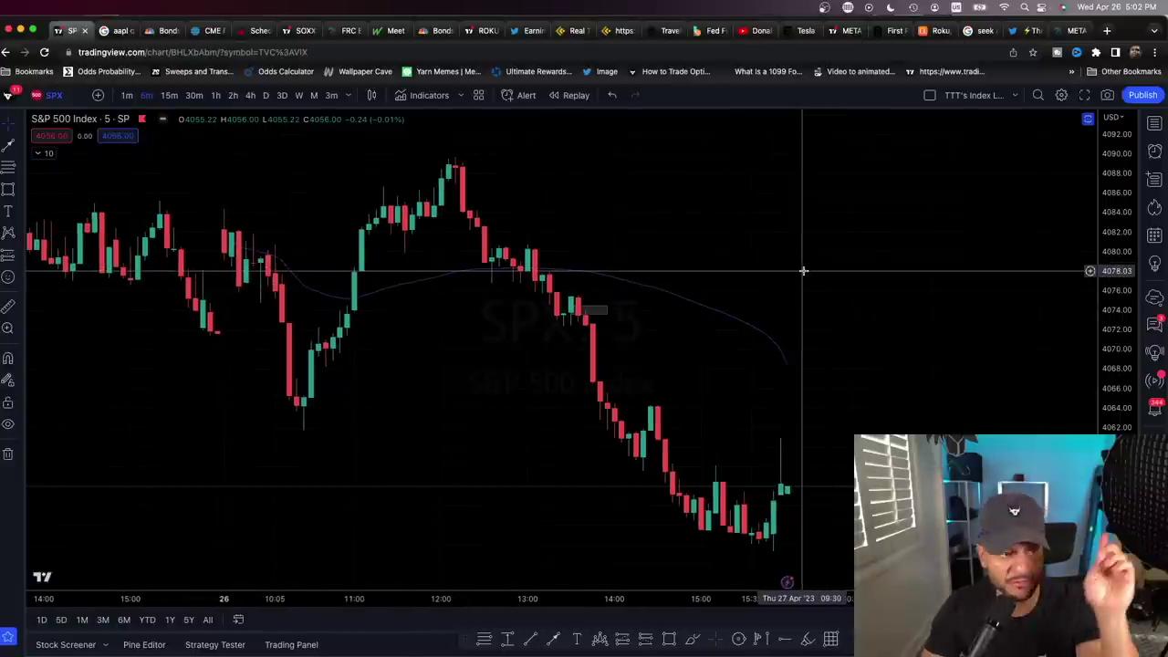
{"action": "scroll", "coordinate": [540, 250], "scroll_direction": "right", "scroll_amount": 3}
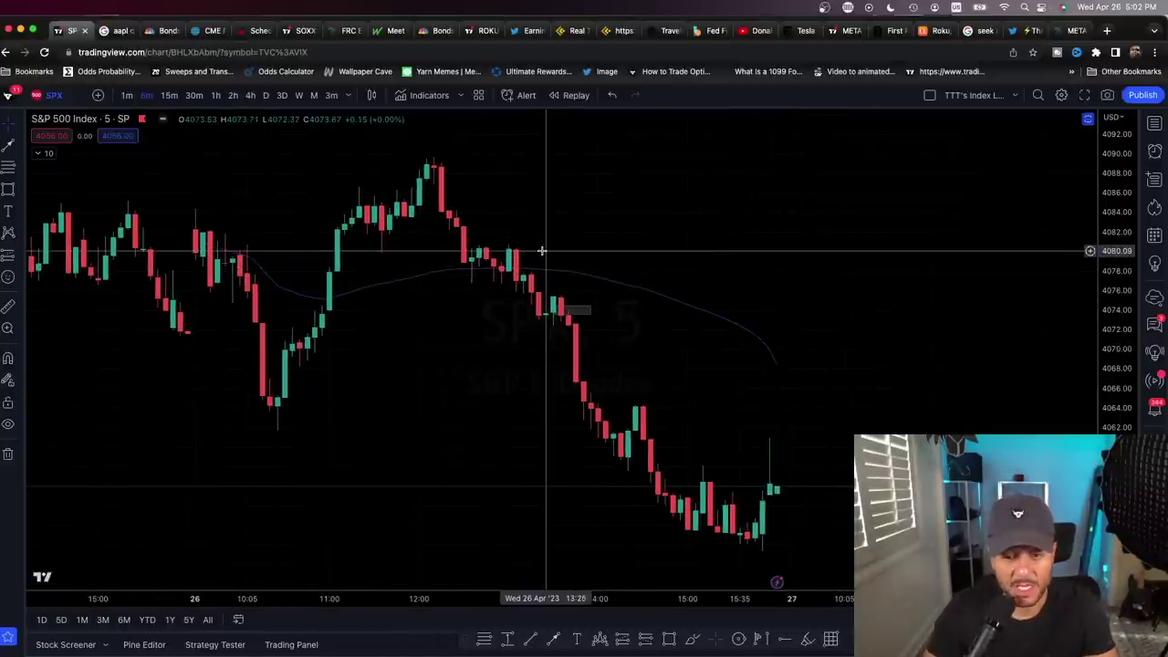
{"action": "scroll", "coordinate": [542, 250], "scroll_direction": "down", "scroll_amount": 3}
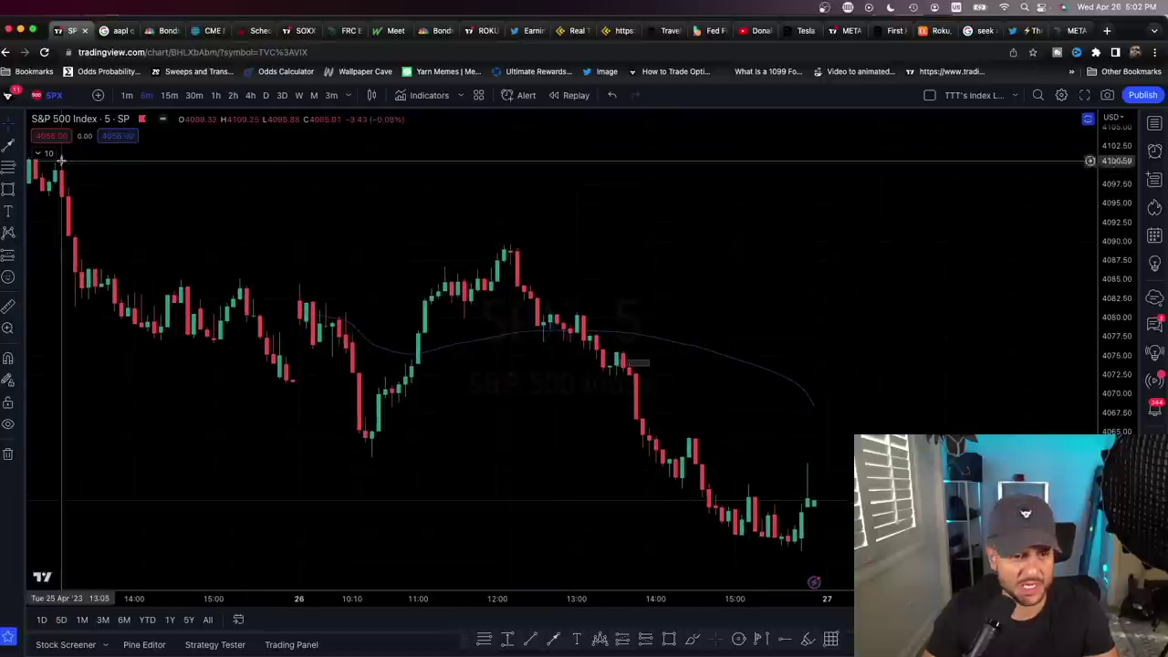
Step: Draw a small circle around the April 26 high near 12:10 on the five-minute chart
{"action": "left_click", "coordinate": [740, 639]}
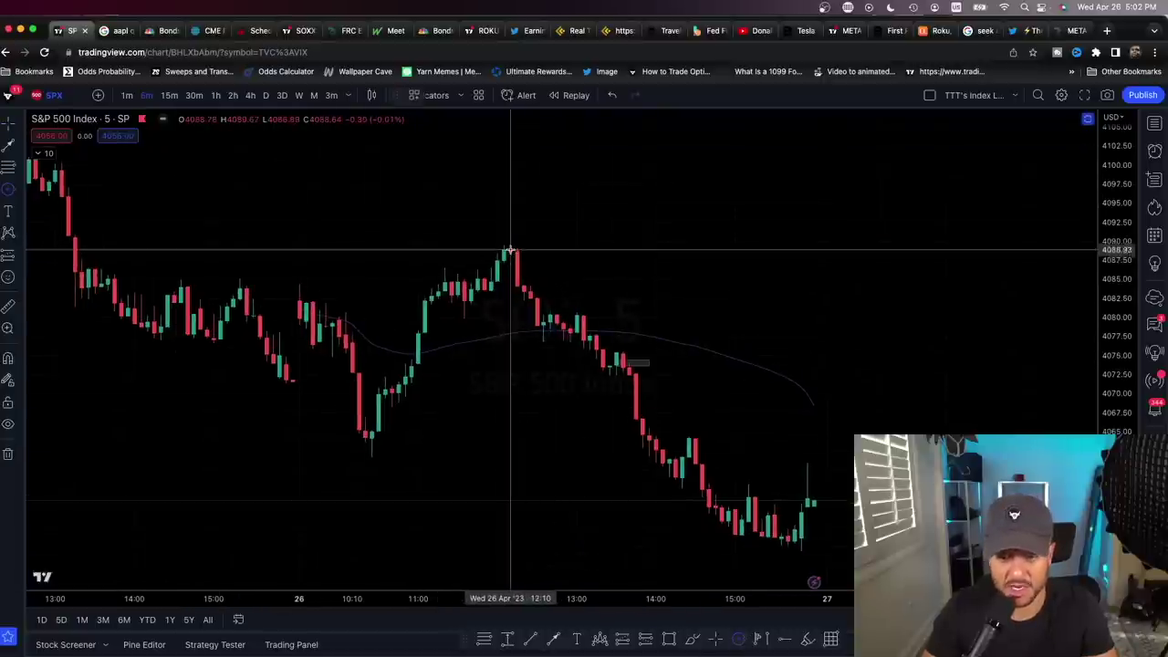
{"action": "left_click", "coordinate": [505, 240]}
{"action": "left_click", "coordinate": [509, 244]}
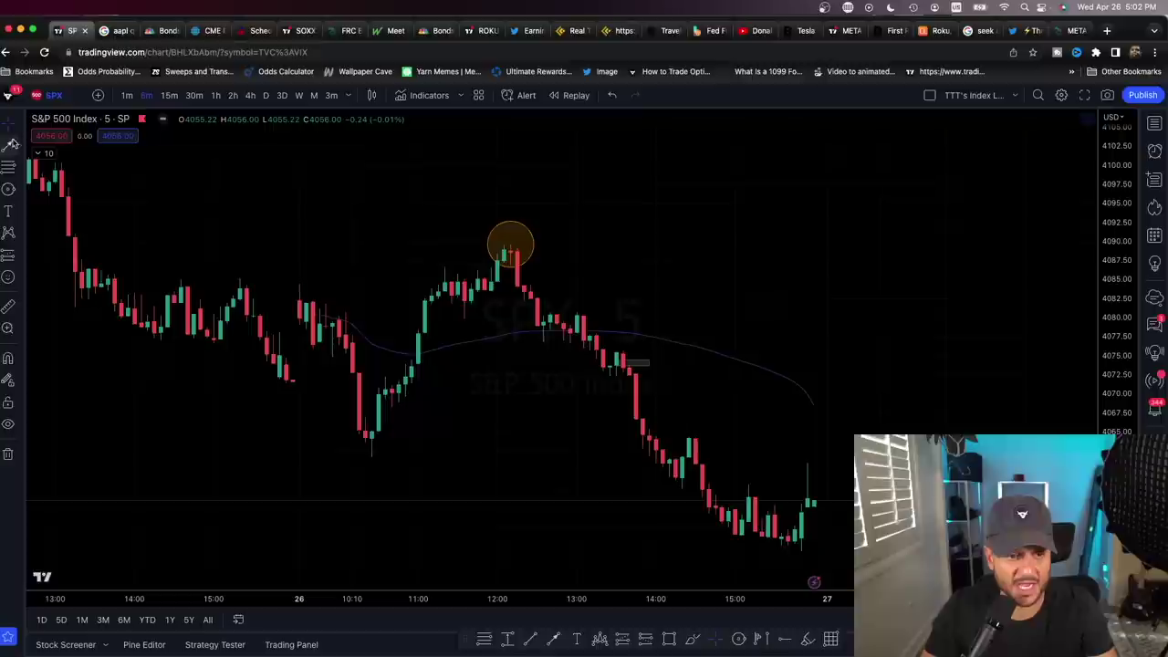
Step: Draw horizontal trend lines at 4086.70 from 11:05 to 12:45 on April 26 and at about 4087.5 from April 25 13:20 past the circled high
{"action": "left_click", "coordinate": [13, 145]}
{"action": "left_click", "coordinate": [39, 147]}
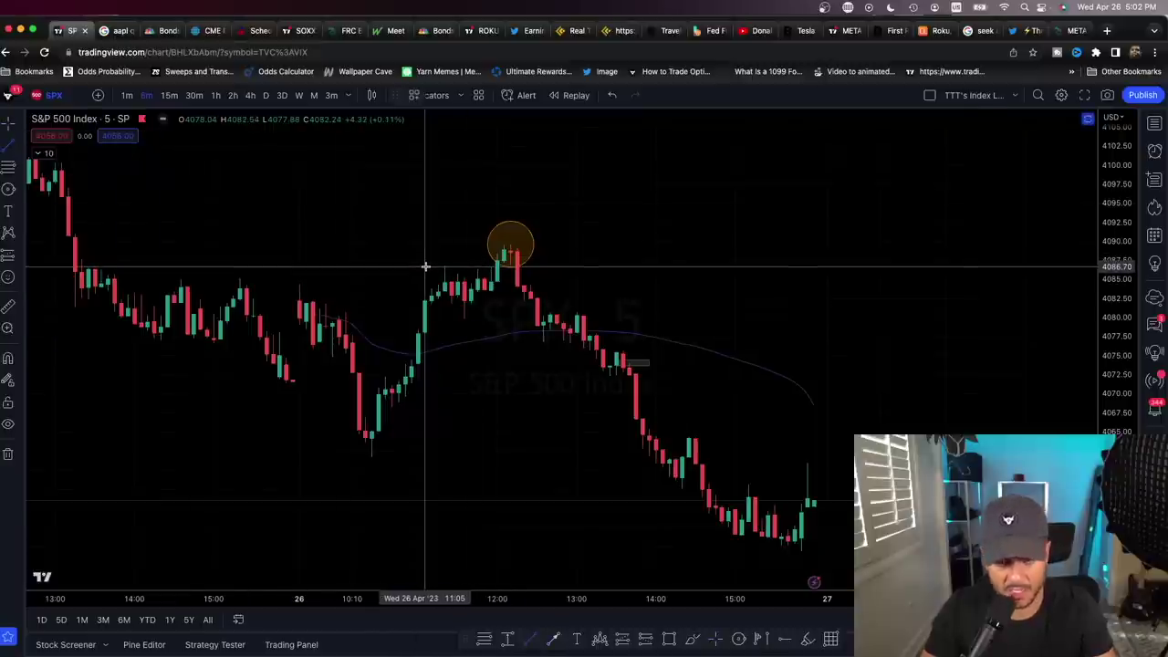
{"action": "left_click", "coordinate": [557, 267]}
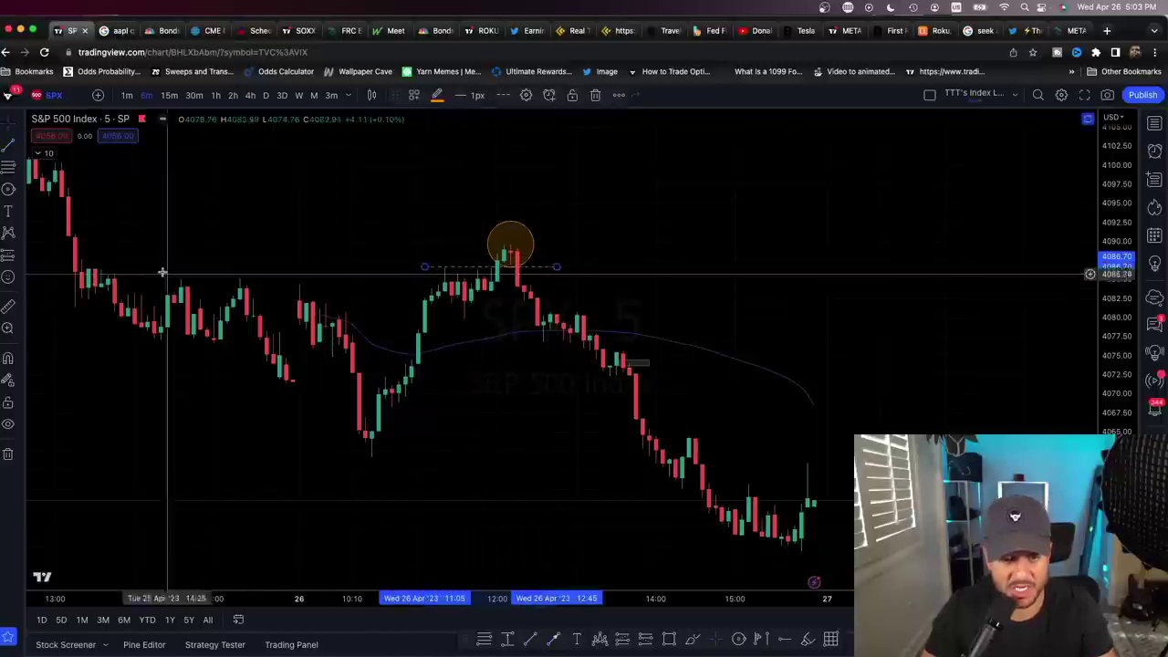
{"action": "key", "text": "Escape"}
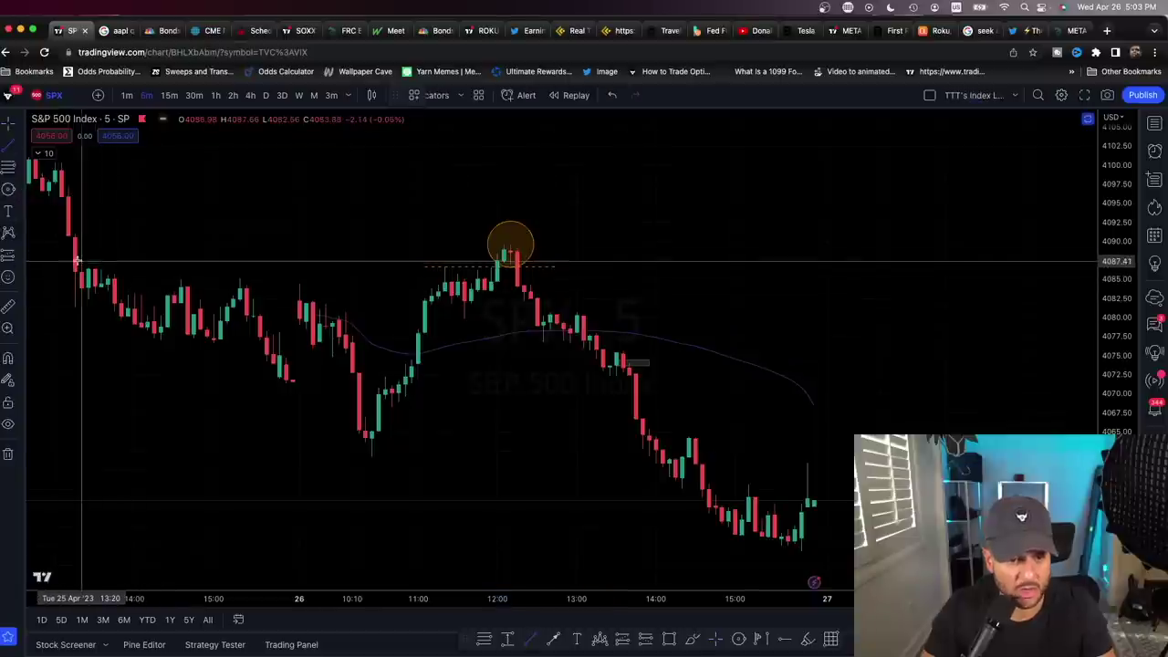
{"action": "left_click_drag", "start_coordinate": [76, 260], "coordinate": [586, 259]}
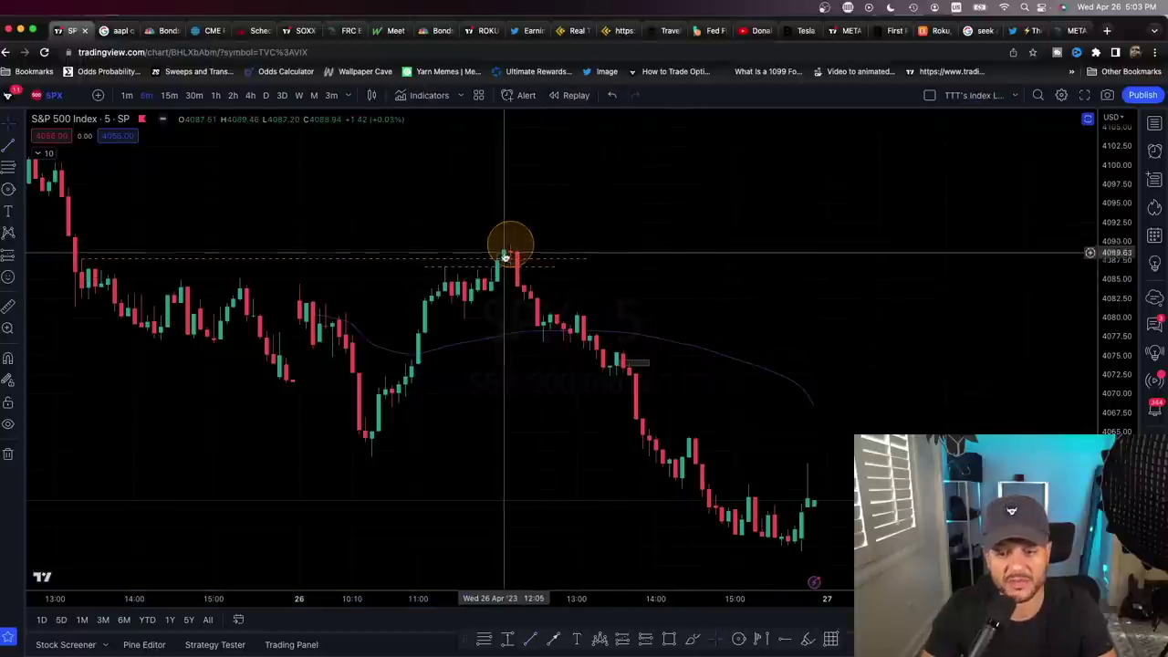
Step: Switch the S&P 500 chart to the one-minute timeframe around the April 26 decline
{"action": "left_click", "coordinate": [127, 95]}
{"action": "scroll", "coordinate": [575, 250], "scroll_direction": "up", "scroll_amount": 3}
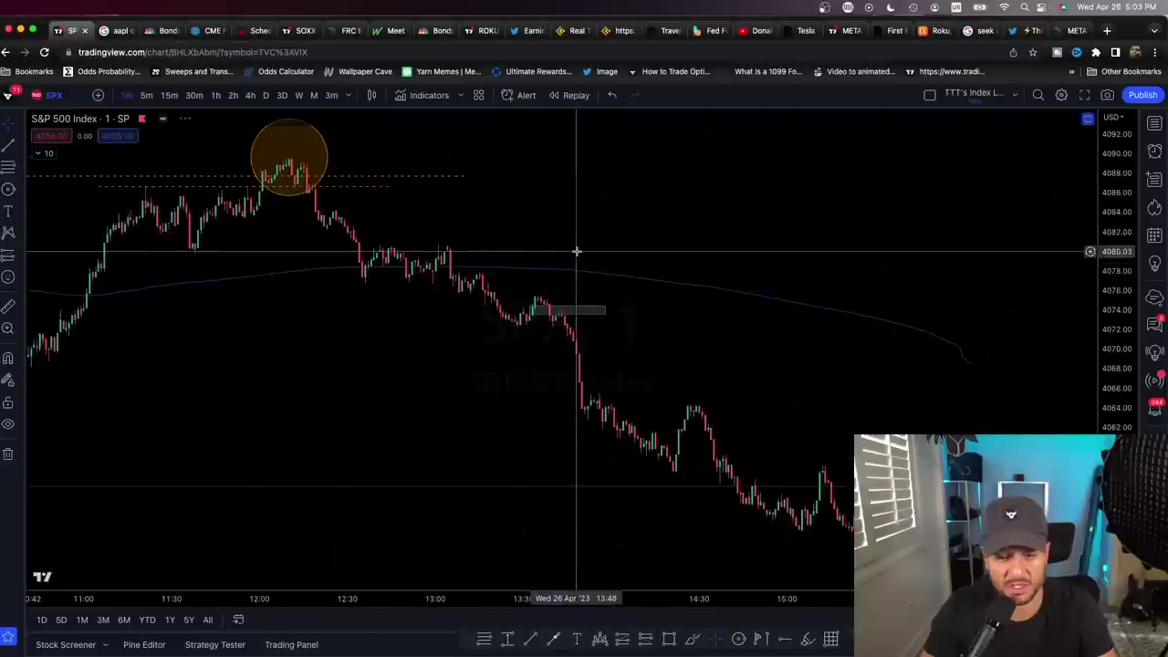
Step: Switch the S&P 500 chart back to the five-minute timeframe and delete the two horizontal trend lines through the circled April 26 high
{"action": "scroll", "coordinate": [748, 234], "scroll_direction": "left", "scroll_amount": 10}
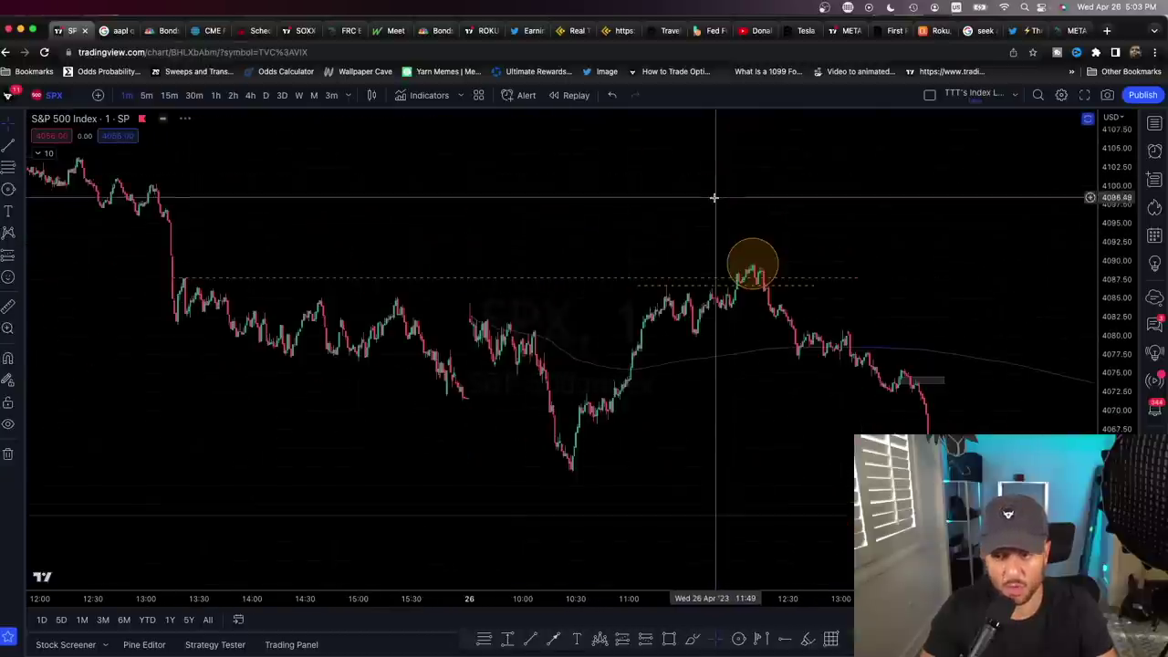
{"action": "key", "text": "5"}
{"action": "key", "text": "Return"}
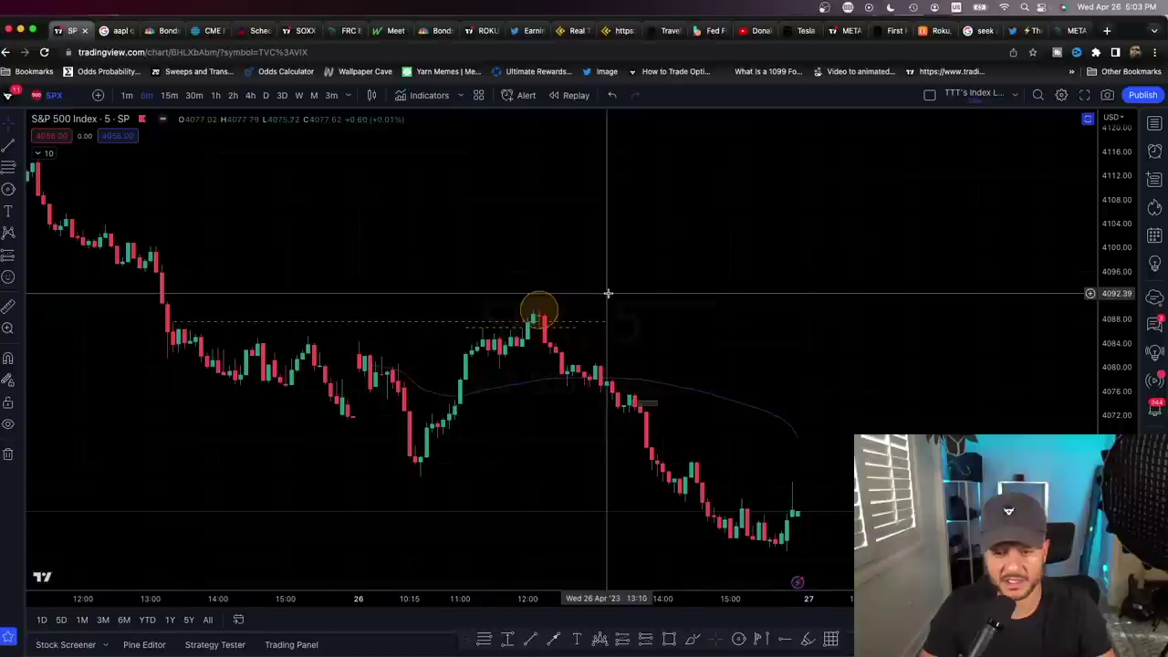
{"action": "left_click", "coordinate": [448, 323]}
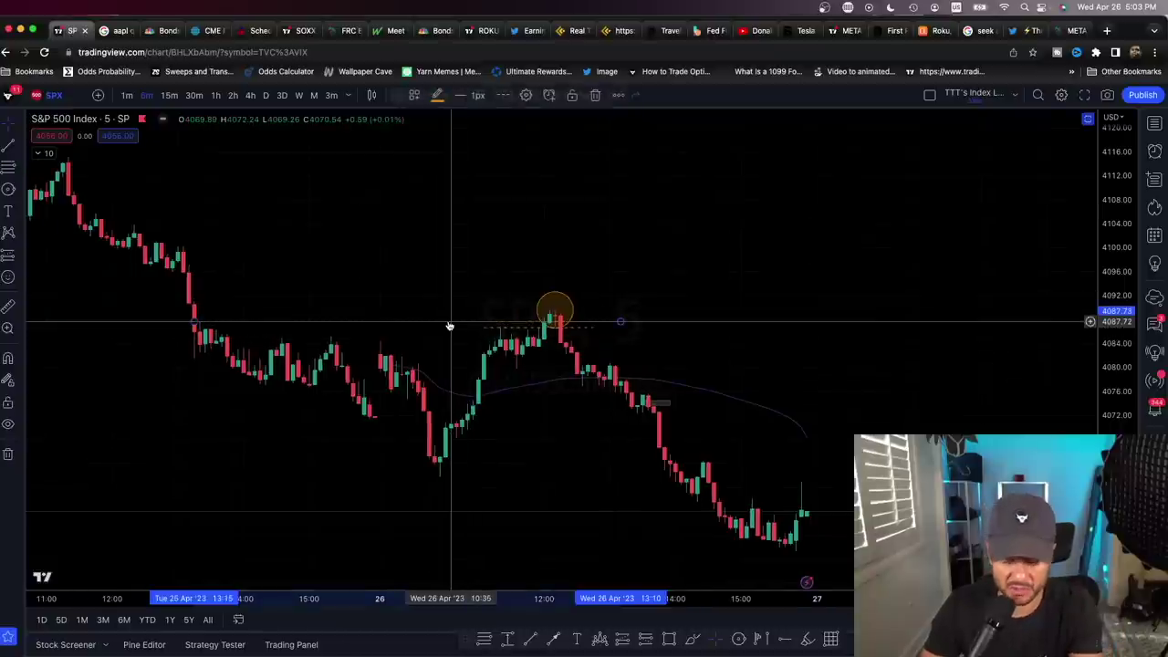
{"action": "key", "text": "Delete"}
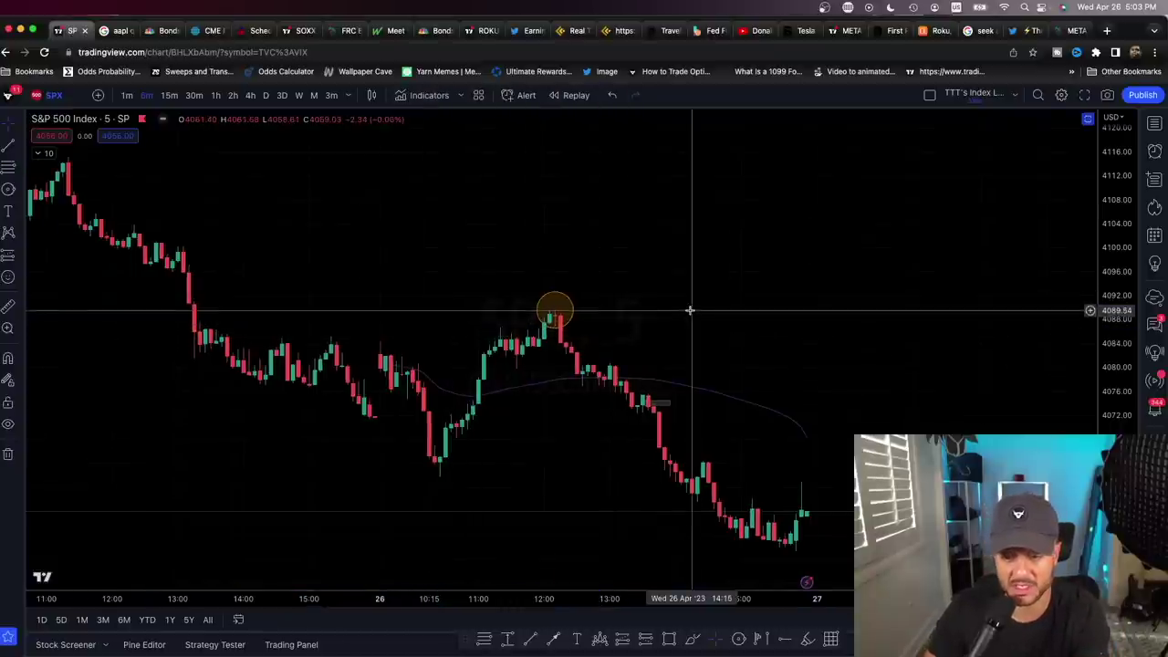
Step: Remove the grey rectangle near 13:45 and draw a horizontal trend line at about 4080 from 11:30 to 13:40 on April 26
{"action": "scroll", "coordinate": [702, 303], "scroll_direction": "left", "scroll_amount": 2}
{"action": "scroll", "coordinate": [704, 303], "scroll_direction": "up", "scroll_amount": 5}
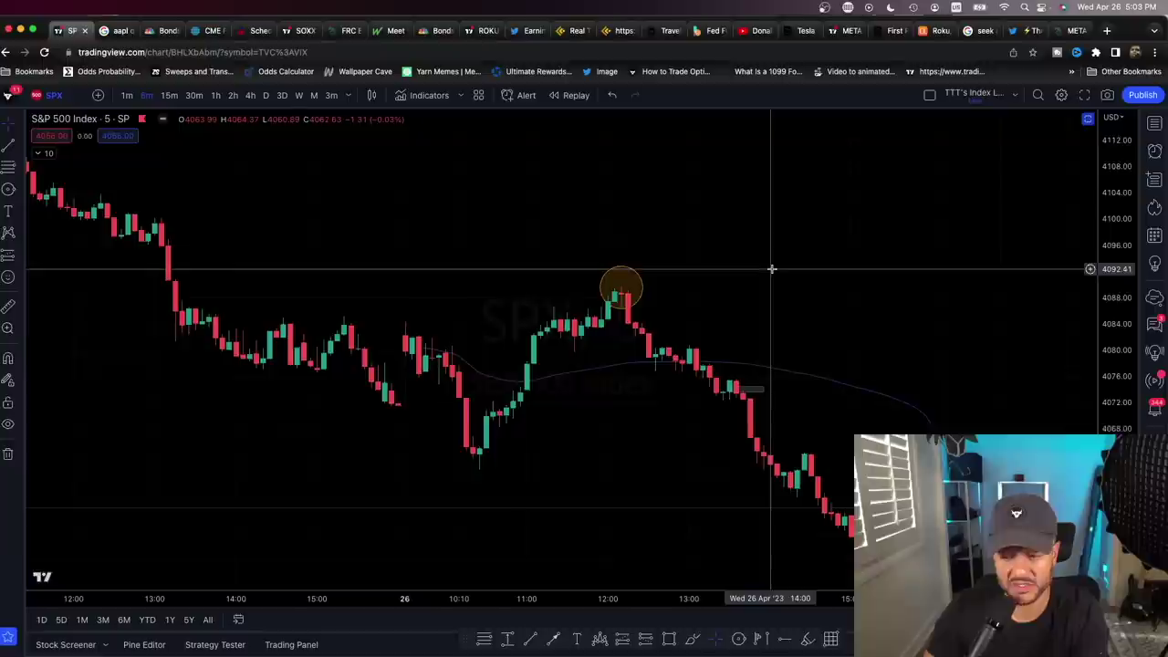
{"action": "left_click_drag", "start_coordinate": [758, 271], "coordinate": [685, 277]}
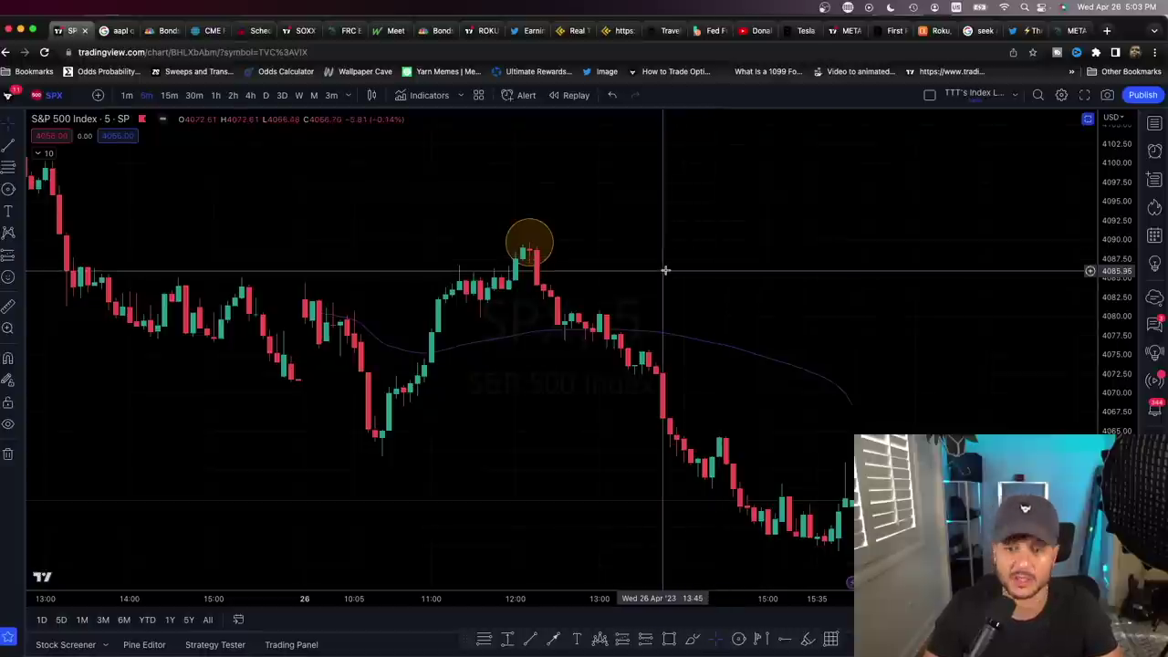
{"action": "scroll", "coordinate": [638, 260], "scroll_direction": "right", "scroll_amount": 2}
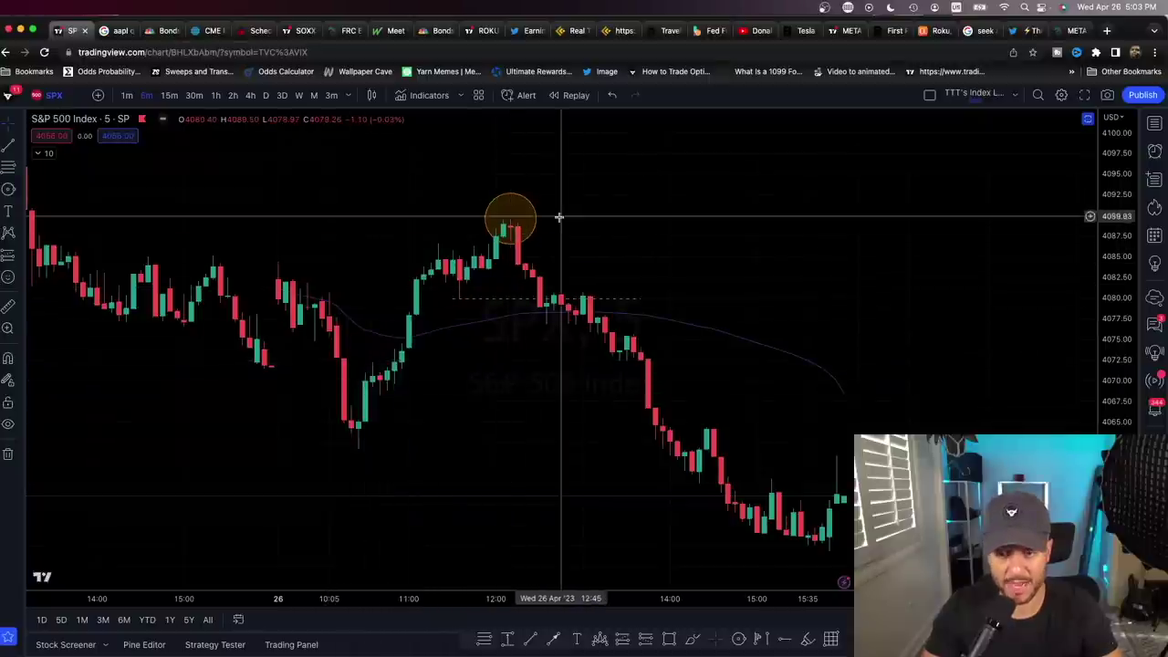
Step: Draw a small circle around the April 26 low near 10:25 at about 4063
{"action": "scroll", "coordinate": [558, 237], "scroll_direction": "down", "scroll_amount": 2}
{"action": "left_click_drag", "start_coordinate": [716, 235], "coordinate": [642, 250]}
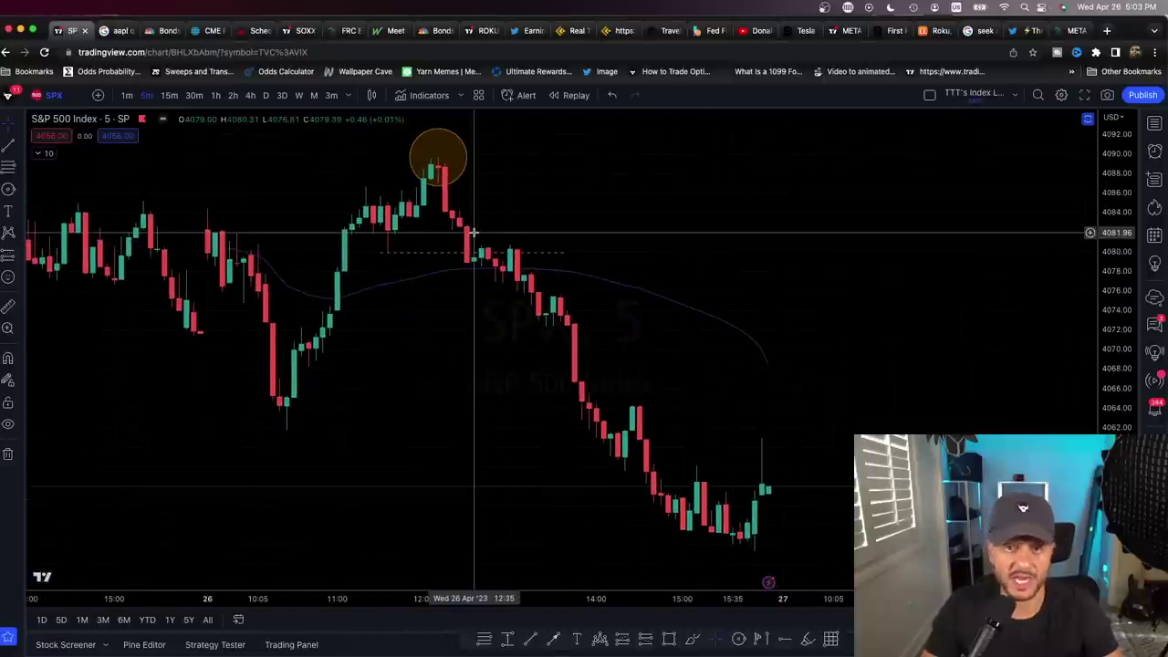
{"action": "left_click_drag", "start_coordinate": [469, 239], "coordinate": [472, 242]}
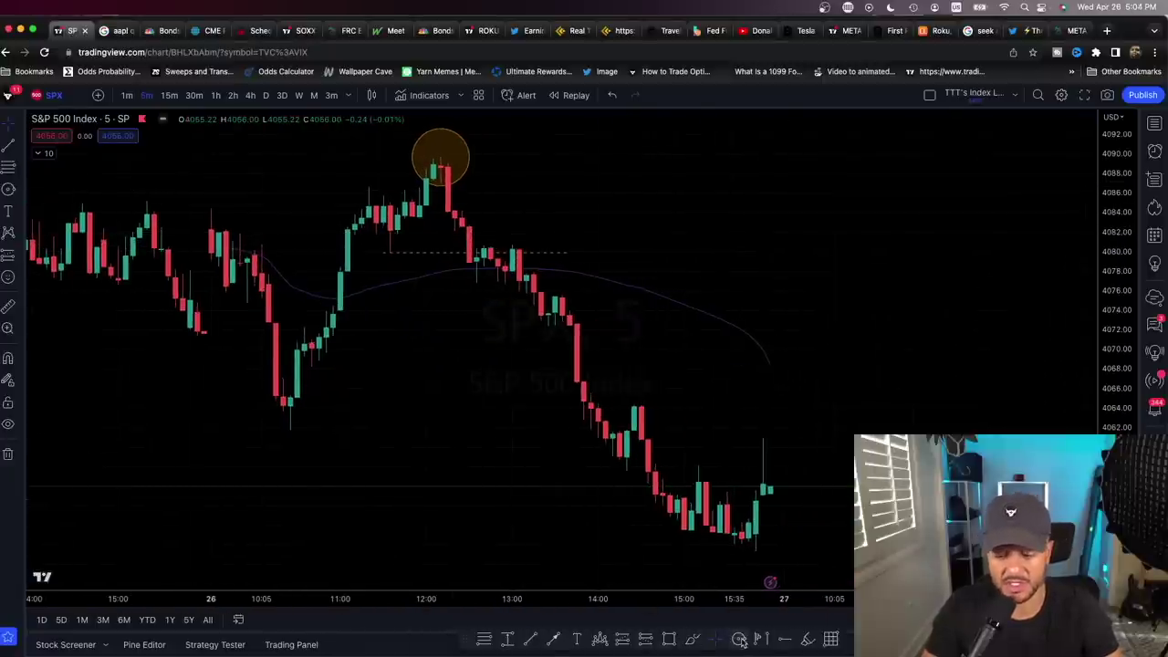
{"action": "left_click_drag", "start_coordinate": [284, 410], "coordinate": [291, 419]}
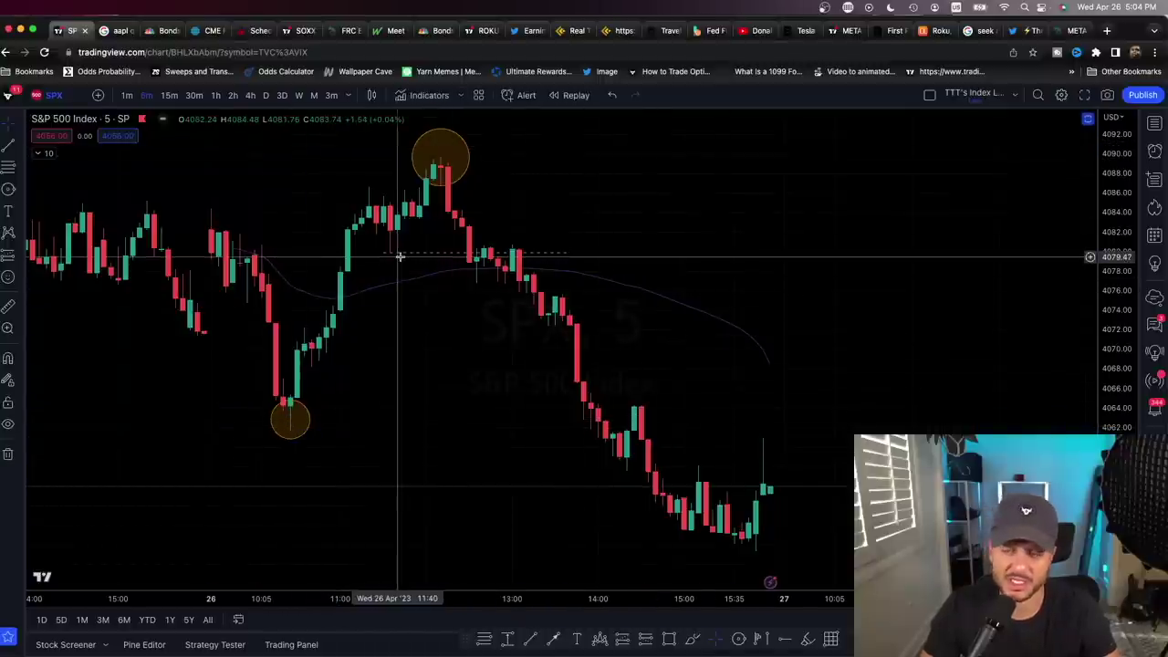
Step: Examine the April 25 and 26 price action around the circled low, the circled high and the 4080 line
{"action": "scroll", "coordinate": [402, 255], "scroll_direction": "down", "scroll_amount": 3}
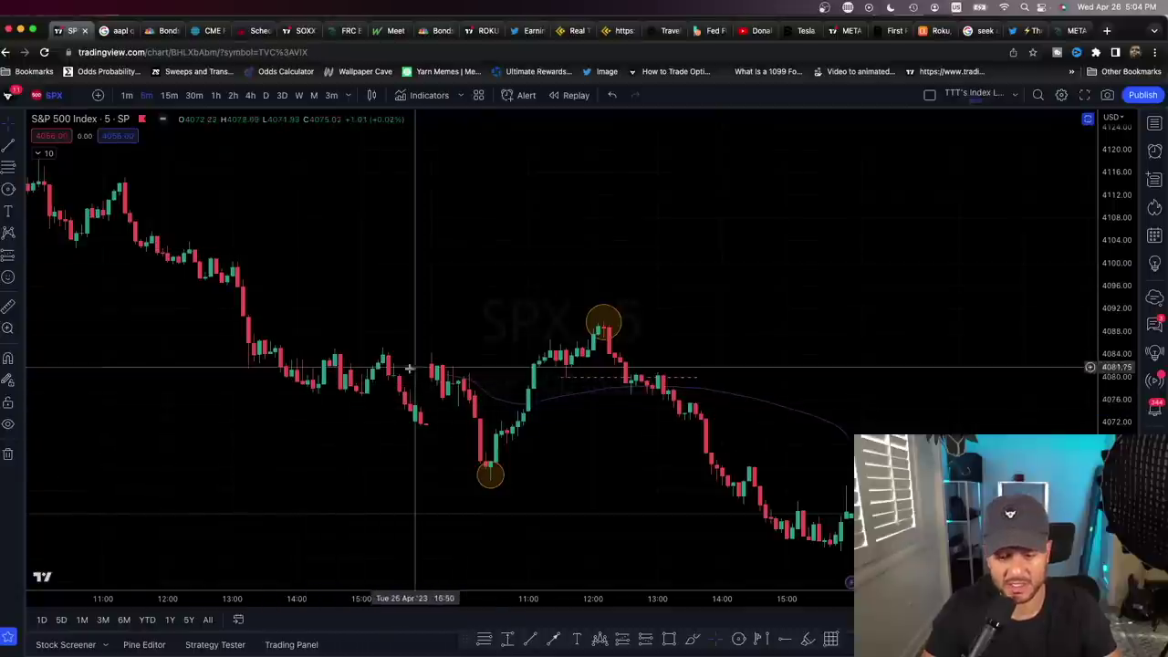
{"action": "scroll", "coordinate": [444, 365], "scroll_direction": "down", "scroll_amount": 1}
{"action": "scroll", "coordinate": [444, 365], "scroll_direction": "up", "scroll_amount": 3}
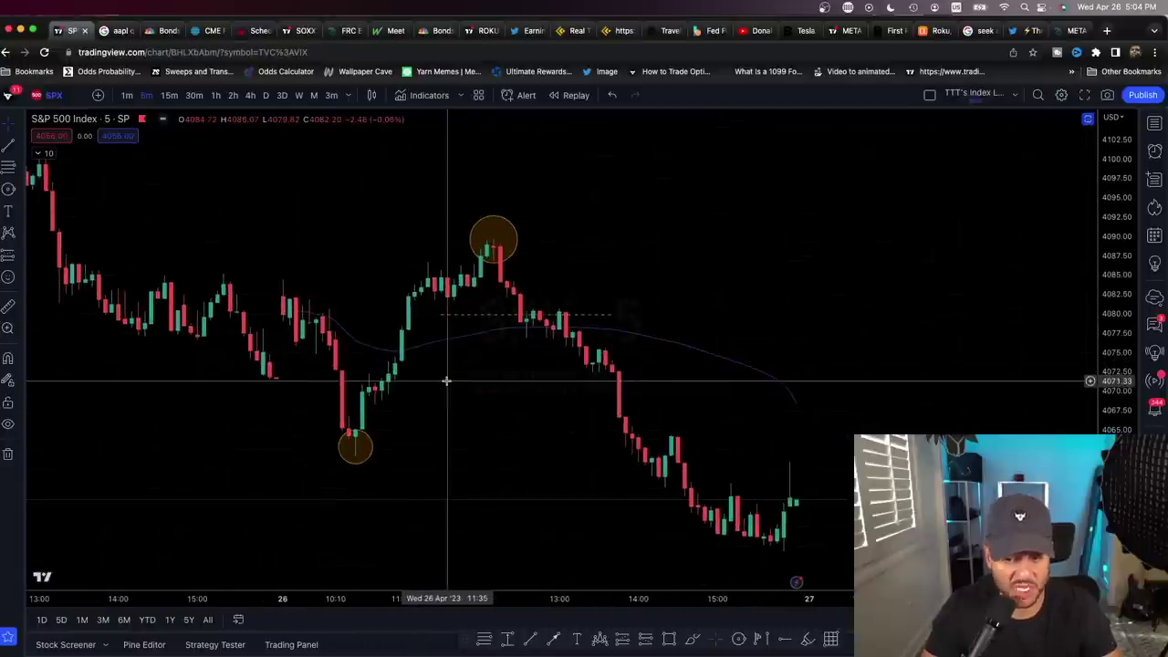
{"action": "scroll", "coordinate": [462, 394], "scroll_direction": "down", "scroll_amount": 1}
{"action": "scroll", "coordinate": [462, 394], "scroll_direction": "up", "scroll_amount": 1}
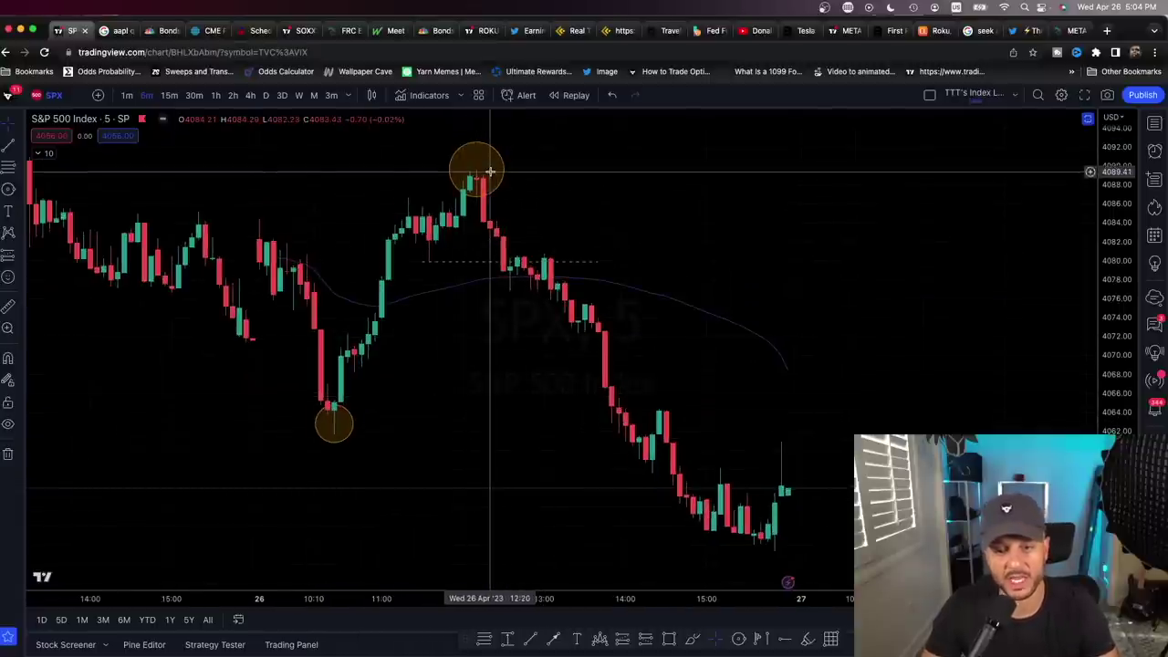
{"action": "scroll", "coordinate": [489, 175], "scroll_direction": "down", "scroll_amount": 1}
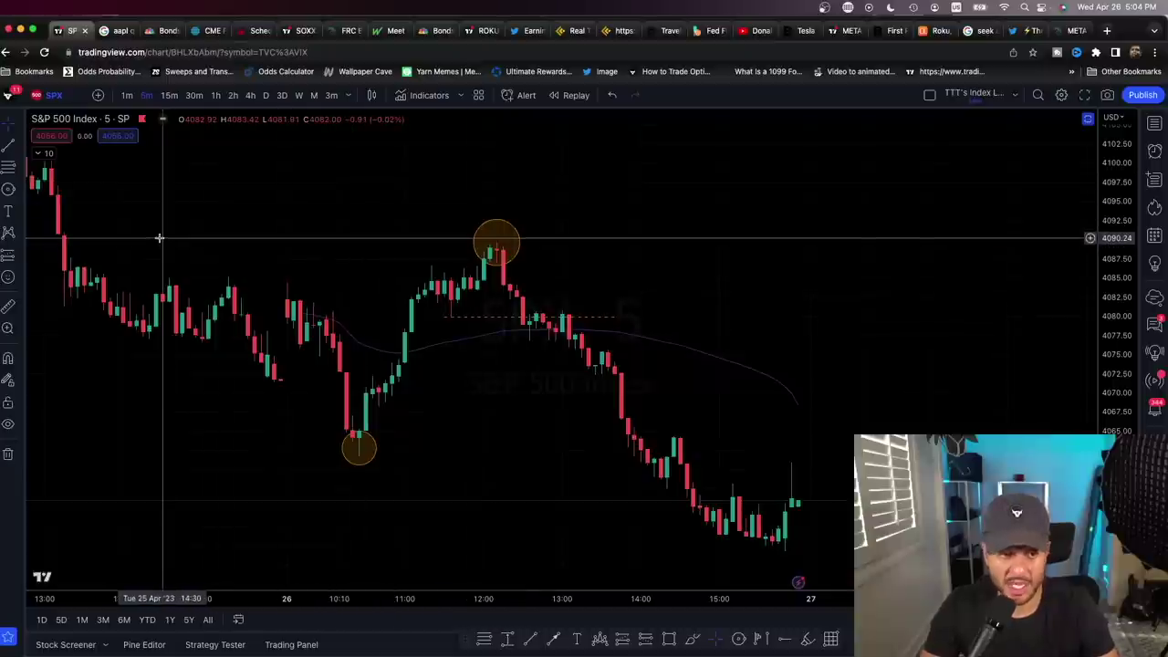
{"action": "scroll", "coordinate": [158, 239], "scroll_direction": "up", "scroll_amount": 1}
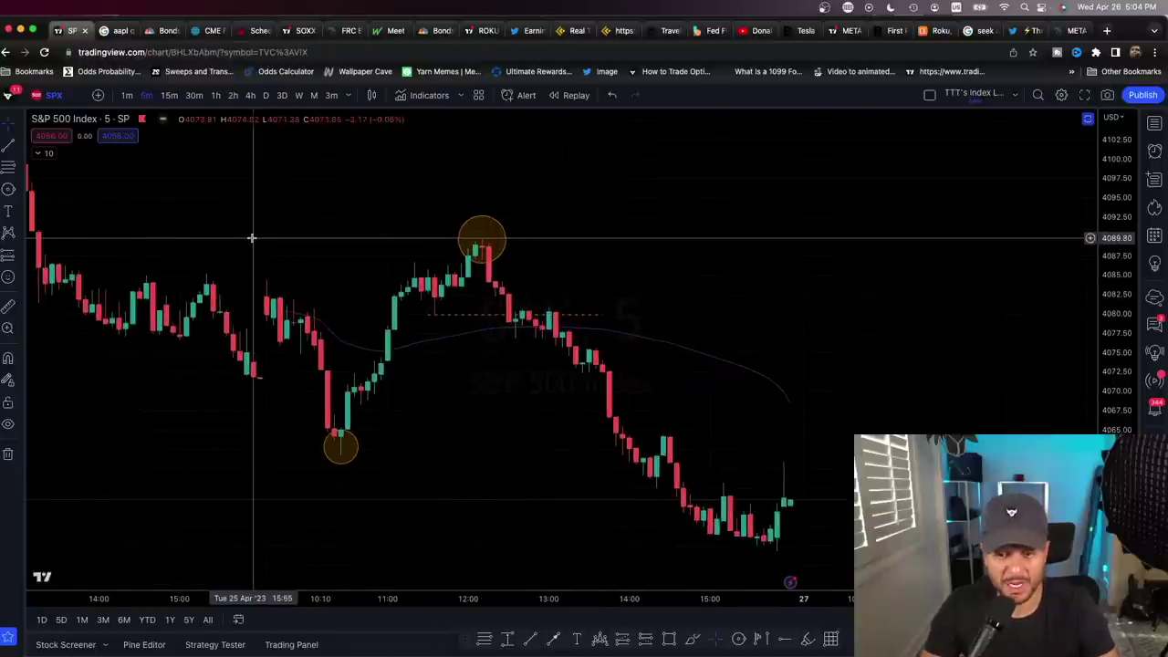
Step: Sketch two rising brush strokes from the circled April 26 high as possible upward paths, and delete them
{"action": "left_click", "coordinate": [10, 196]}
{"action": "left_click", "coordinate": [68, 215]}
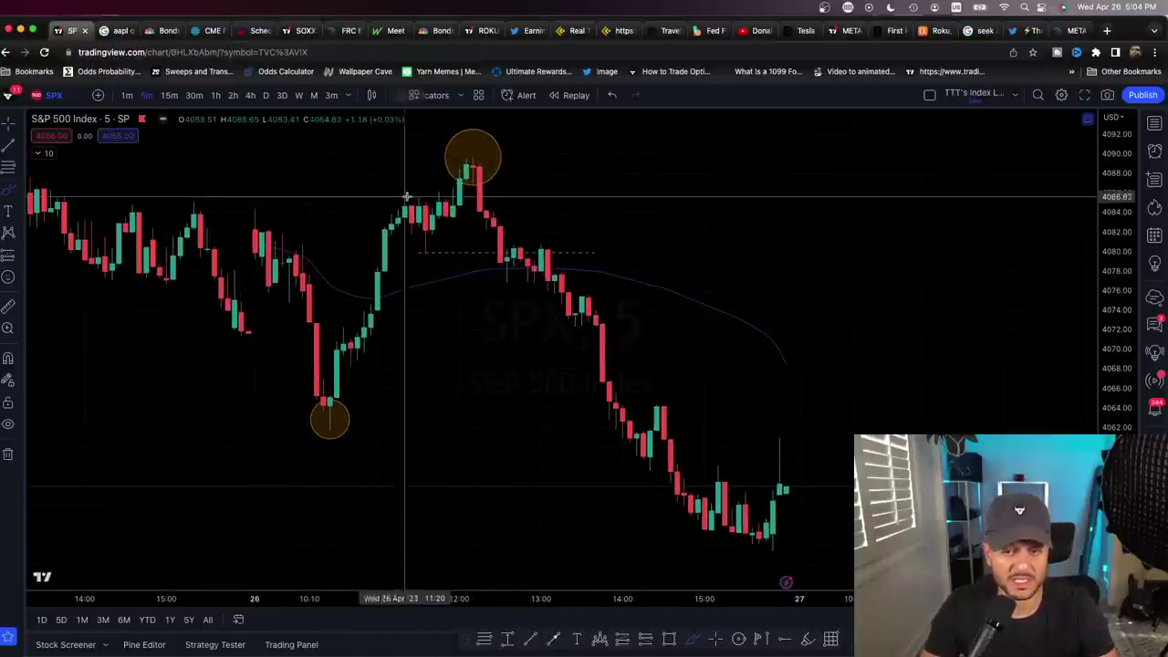
{"action": "left_click_drag", "start_coordinate": [477, 165], "coordinate": [542, 117]}
{"action": "scroll", "coordinate": [630, 209], "scroll_direction": "down", "scroll_amount": 2}
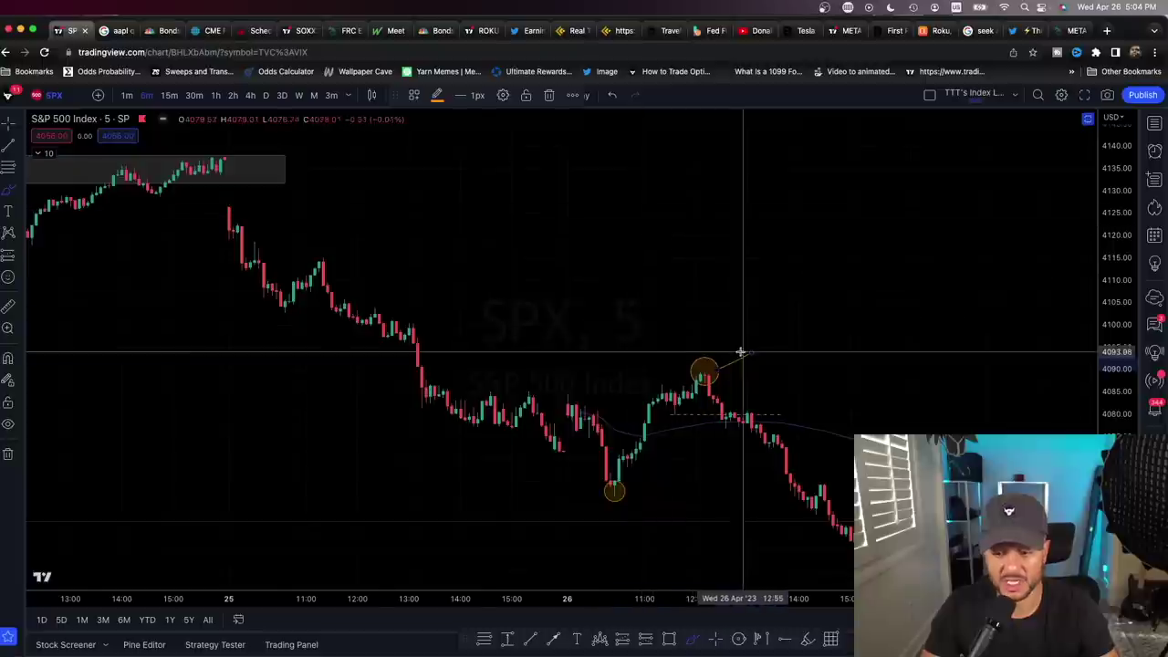
{"action": "scroll", "coordinate": [737, 353], "scroll_direction": "up", "scroll_amount": 1}
{"action": "left_click_drag", "start_coordinate": [623, 313], "coordinate": [664, 246]}
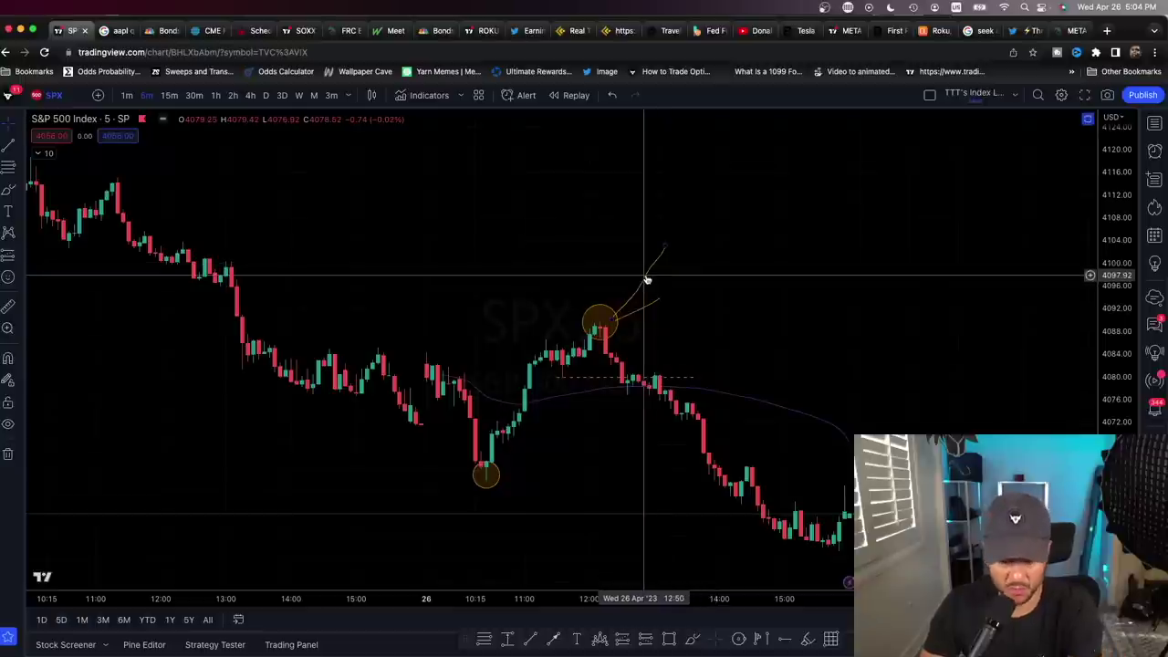
{"action": "scroll", "coordinate": [697, 308], "scroll_direction": "right", "scroll_amount": 3}
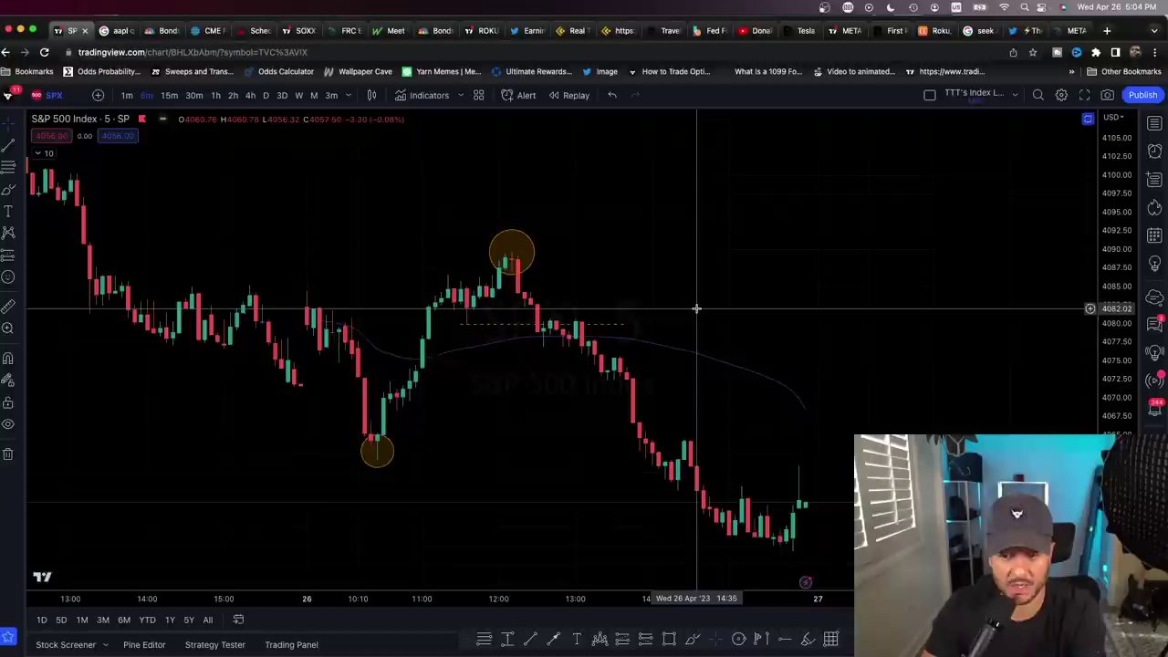
Step: Sketch a short falling brush stroke from the circled April 26 high toward the 4080 line, and remove it
{"action": "scroll", "coordinate": [696, 308], "scroll_direction": "right", "scroll_amount": 1}
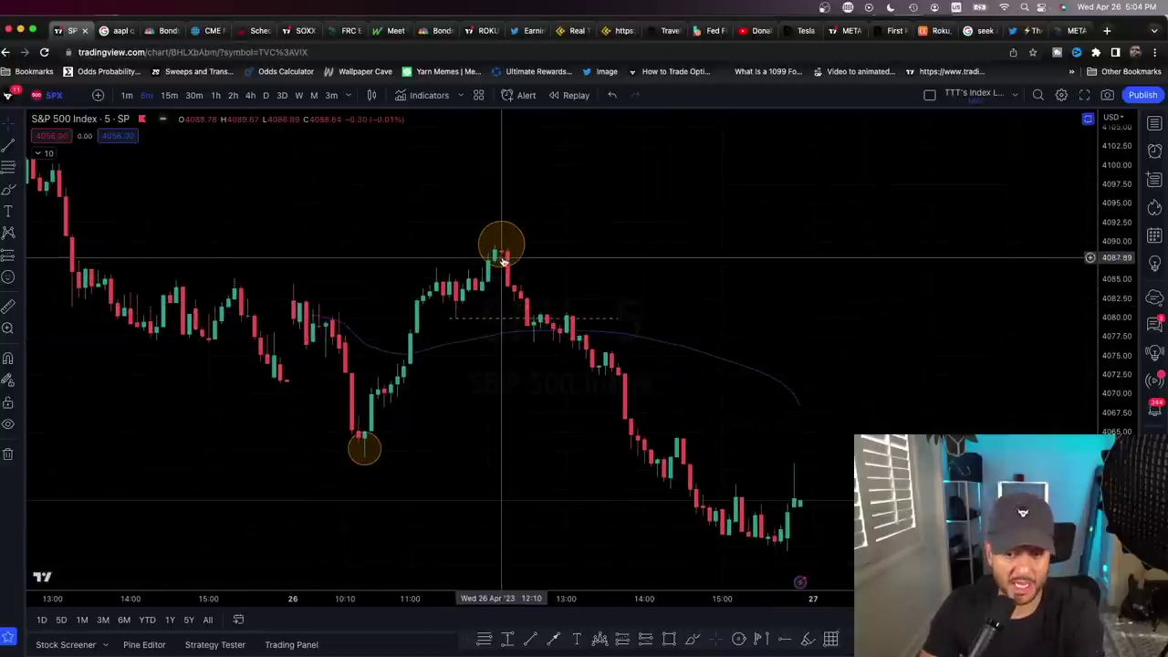
{"action": "left_click", "coordinate": [8, 189]}
{"action": "left_click_drag", "start_coordinate": [501, 254], "coordinate": [528, 303]}
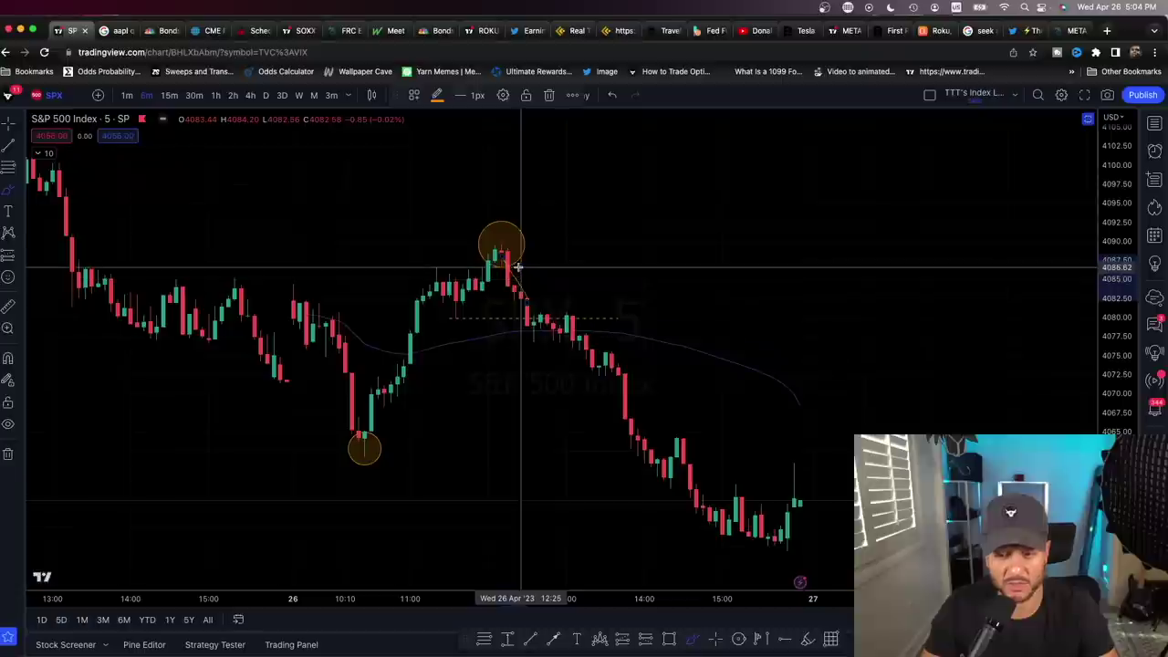
{"action": "key", "text": "Escape"}
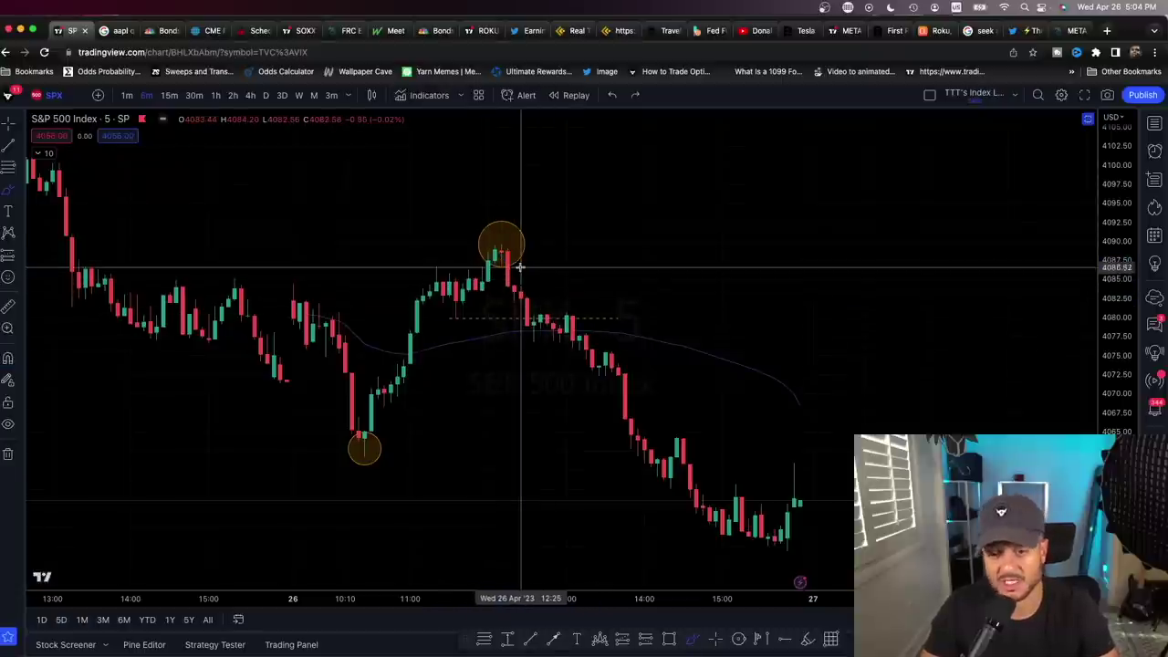
Step: Review the market structure shift rule in the Word trading rules and compare it with the April 26 decline on the TradingView chart
{"action": "scroll", "coordinate": [508, 264], "scroll_direction": "right", "scroll_amount": 1}
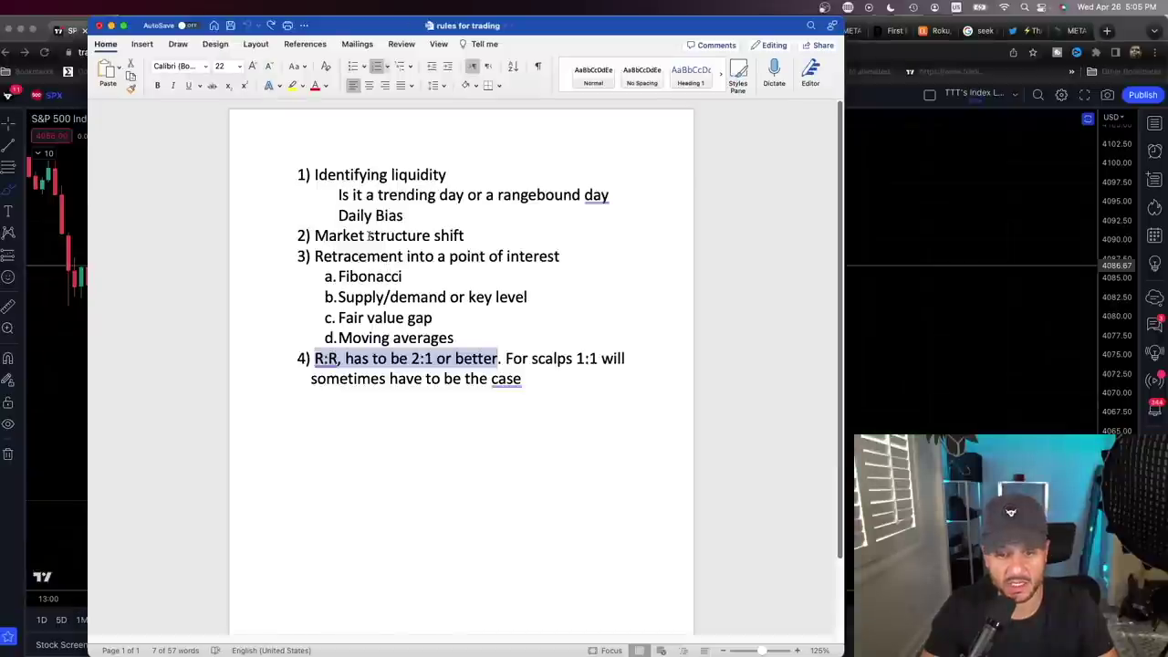
{"action": "left_click", "coordinate": [312, 236]}
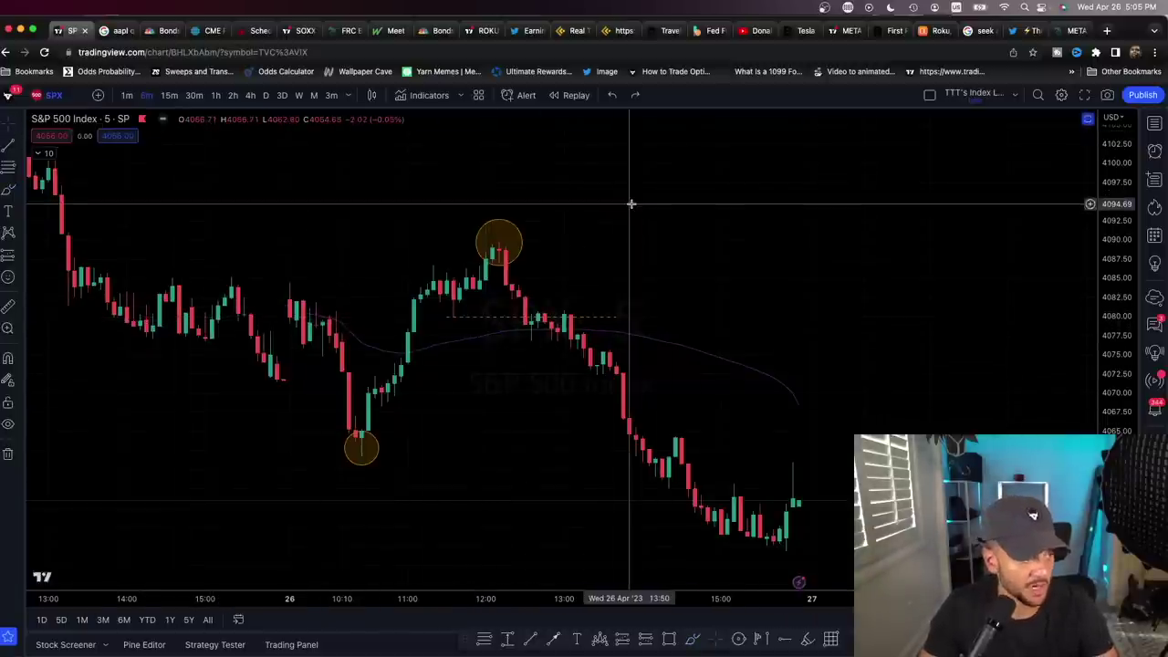
{"action": "scroll", "coordinate": [575, 265], "scroll_direction": "up", "scroll_amount": 2}
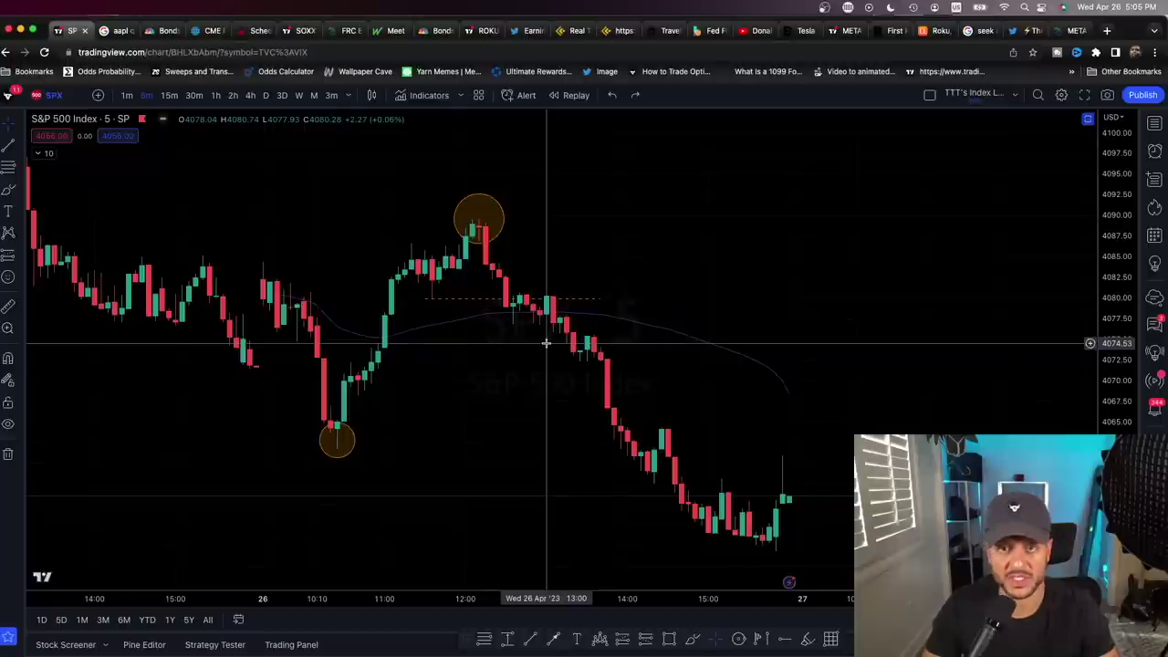
{"action": "left_click_drag", "start_coordinate": [551, 333], "coordinate": [554, 357]}
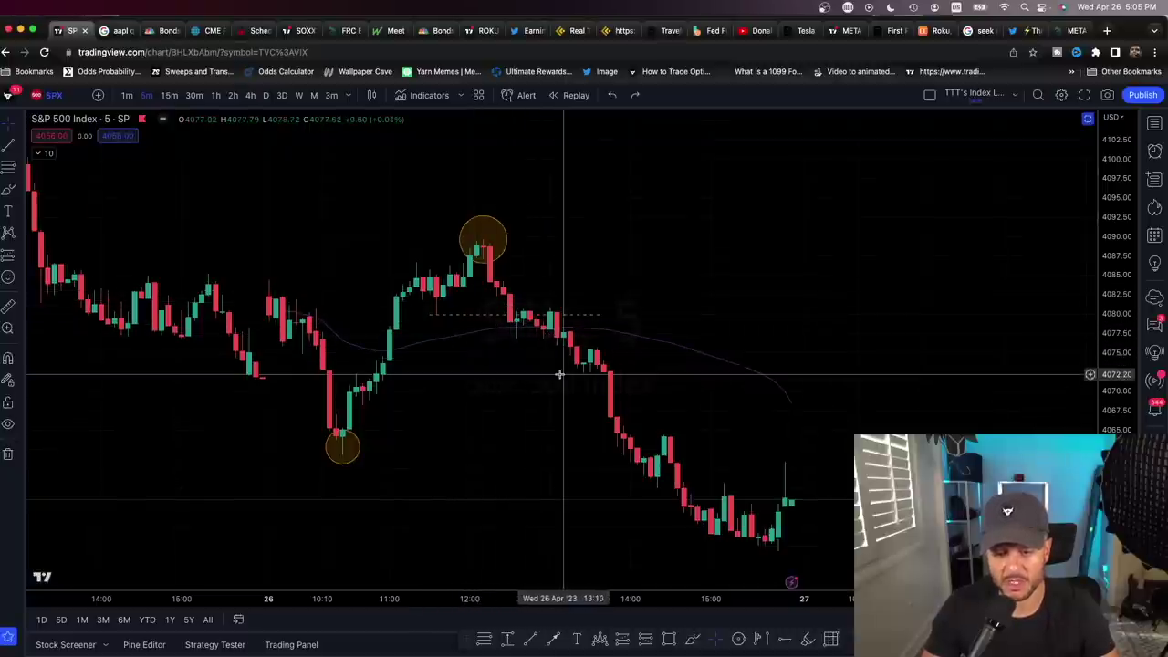
Step: Switch to the trading rules document in Word and select the line "Retracement into a point of interest"
{"action": "key", "text": "super+Tab"}
{"action": "left_click", "coordinate": [438, 280]}
{"action": "left_click_drag", "start_coordinate": [315, 257], "coordinate": [576, 257]}
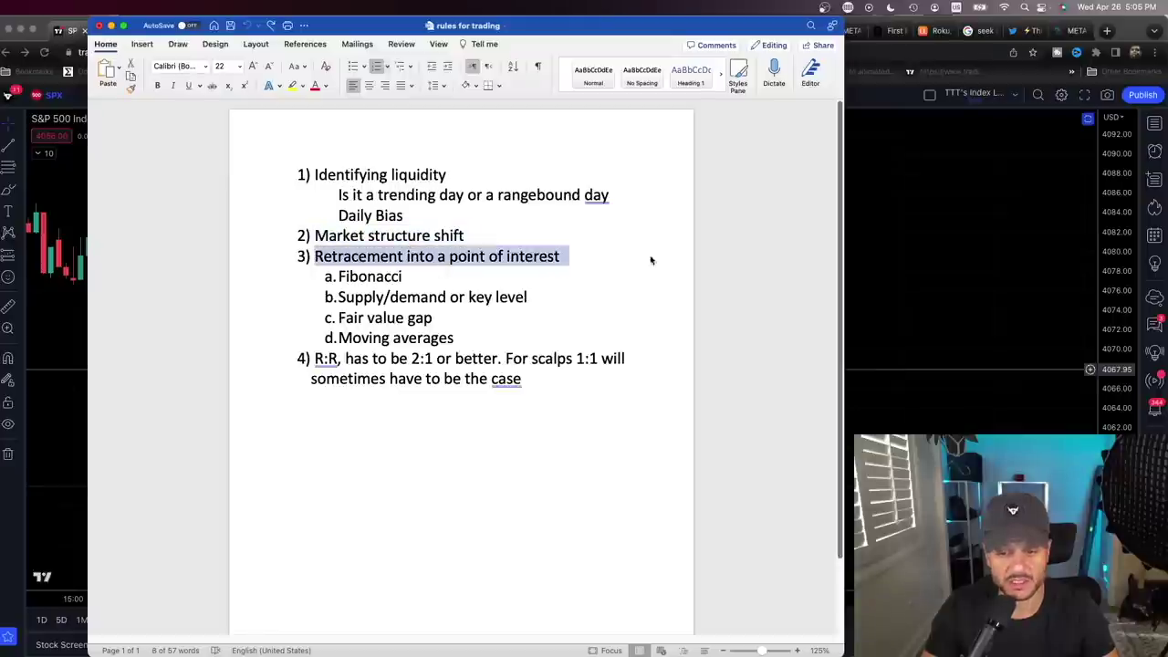
Step: Return to the TradingView chart and draw a rectangle from about 4082.6 down to 4080.3, spanning 12:20 to 13:10 on April 26
{"action": "key", "text": "super+Tab"}
{"action": "left_click_drag", "start_coordinate": [641, 203], "coordinate": [673, 216]}
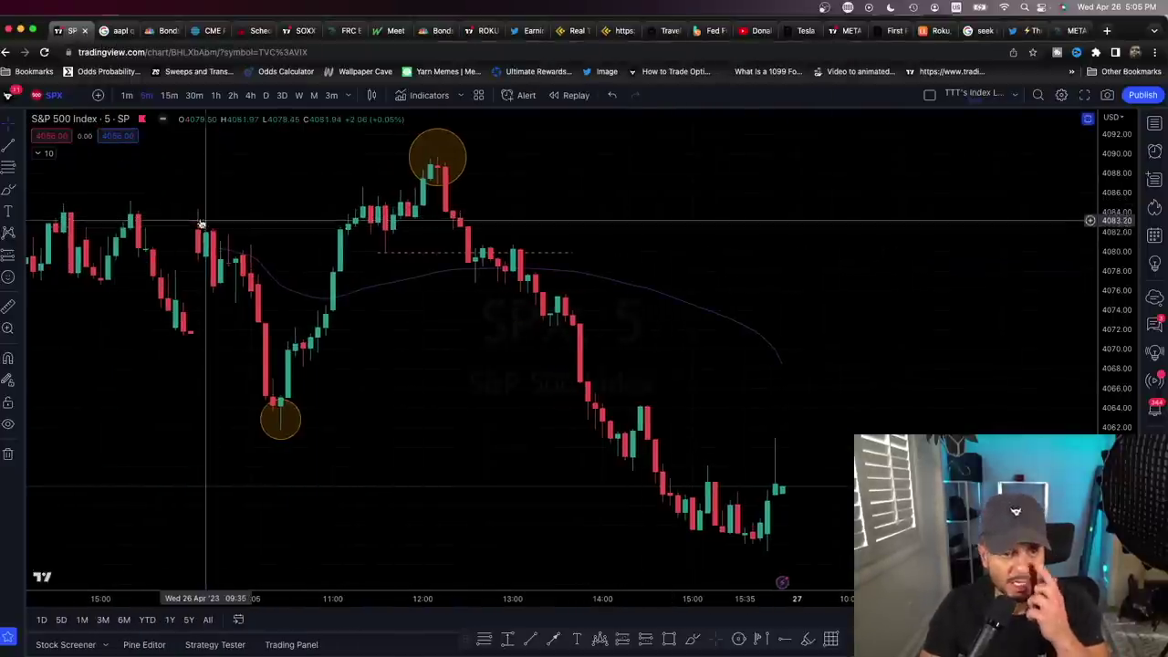
{"action": "scroll", "coordinate": [191, 182], "scroll_direction": "right", "scroll_amount": 2}
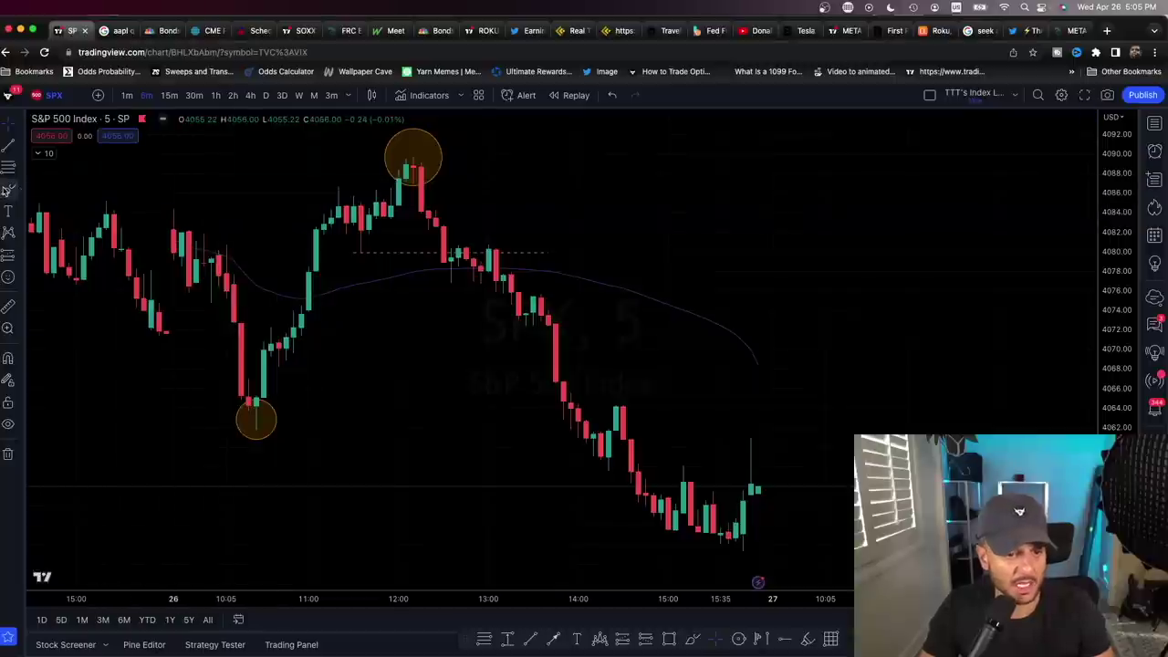
{"action": "left_click", "coordinate": [5, 191]}
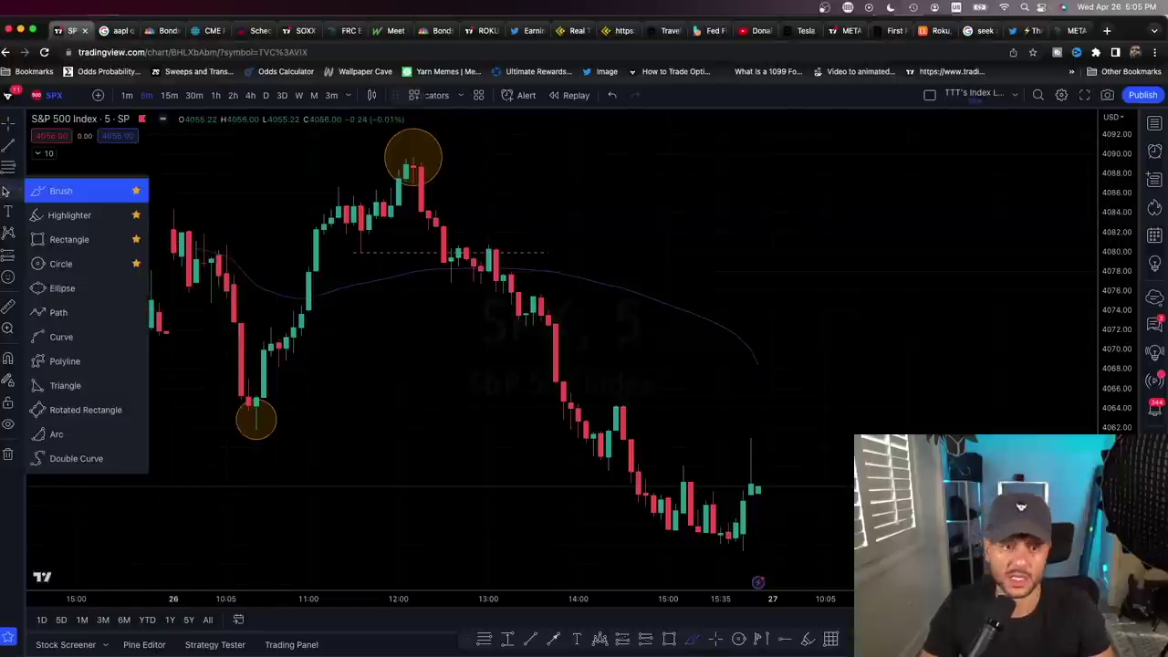
{"action": "left_click", "coordinate": [64, 239]}
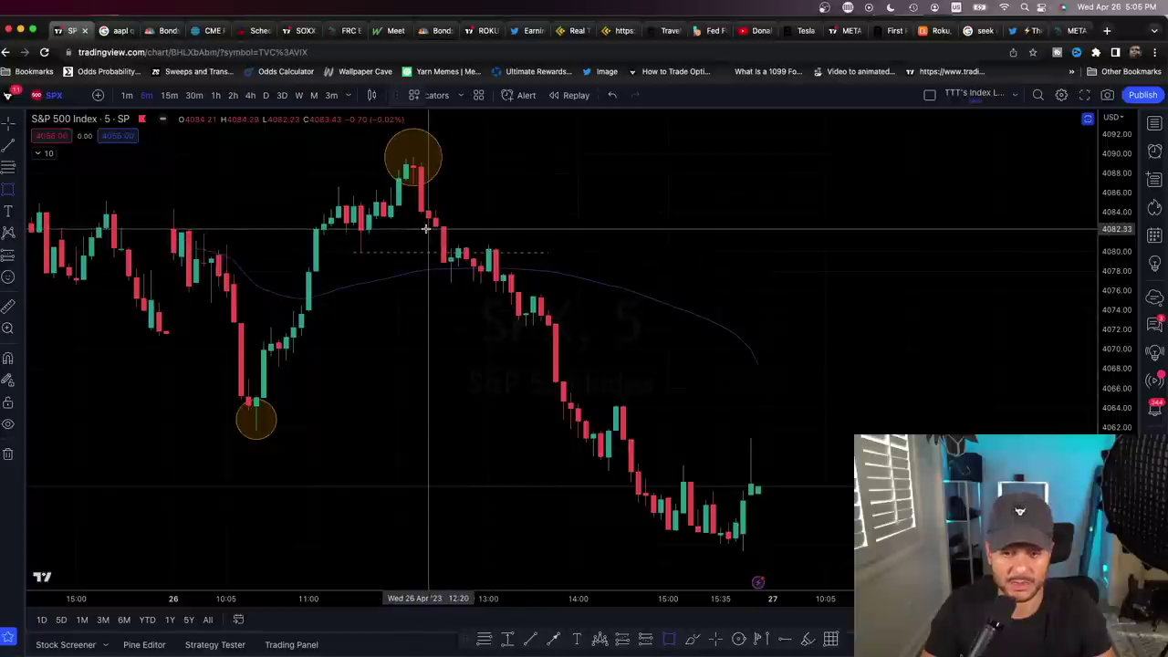
{"action": "left_click_drag", "start_coordinate": [427, 226], "coordinate": [503, 248]}
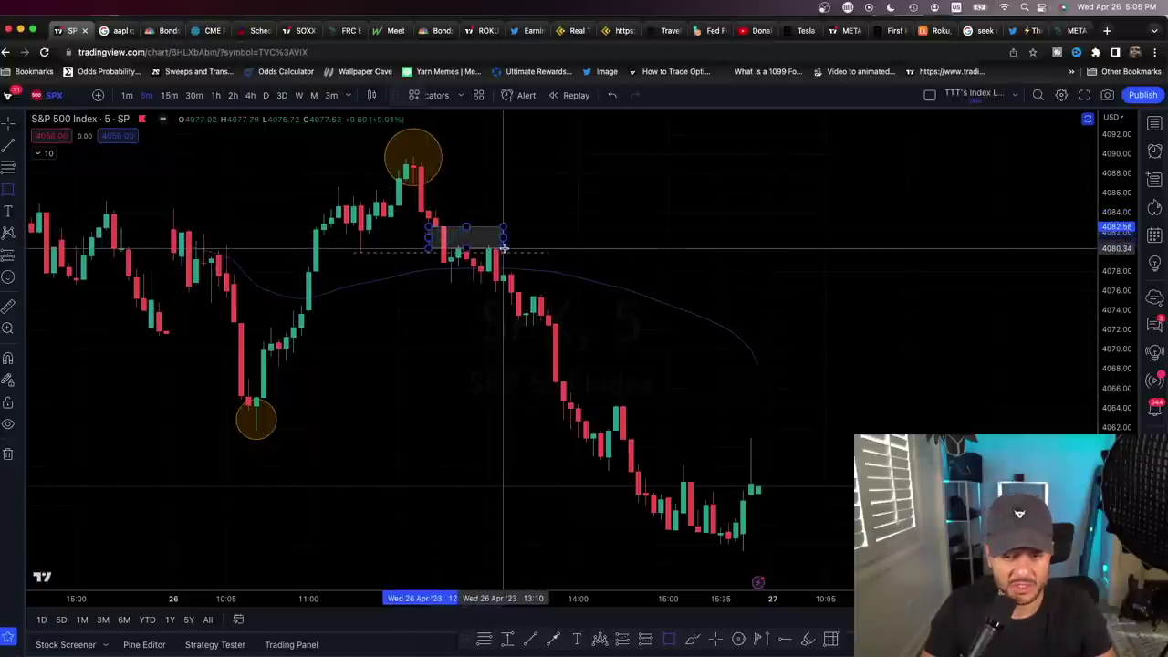
{"action": "left_click", "coordinate": [542, 242]}
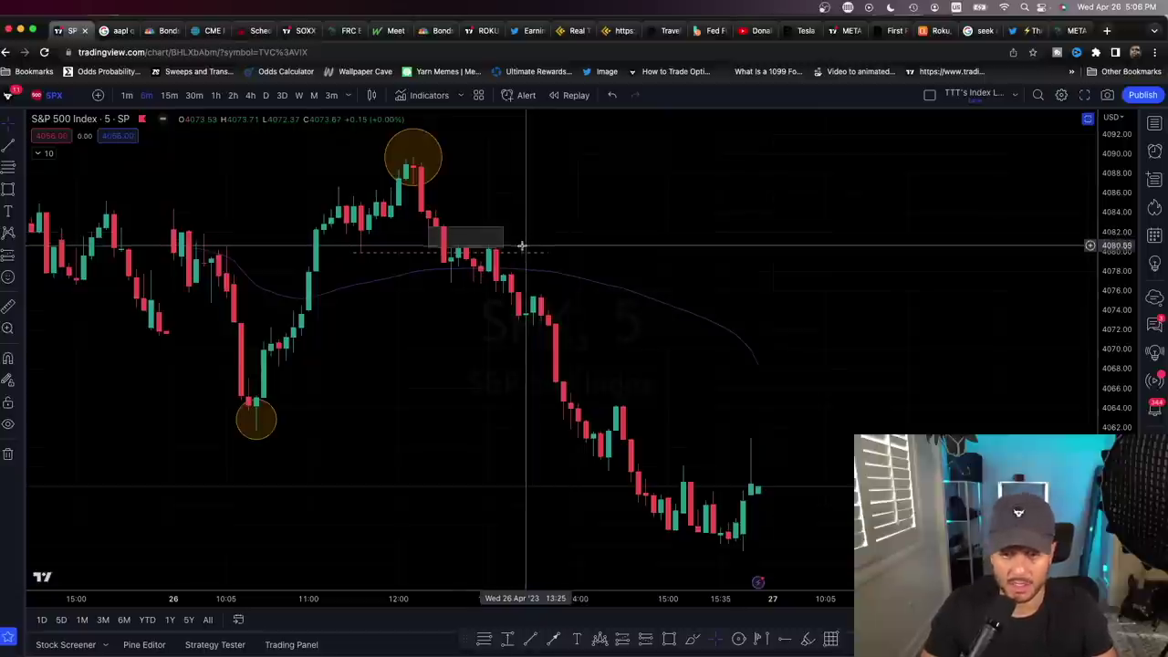
{"action": "scroll", "coordinate": [537, 238], "scroll_direction": "down", "scroll_amount": 1}
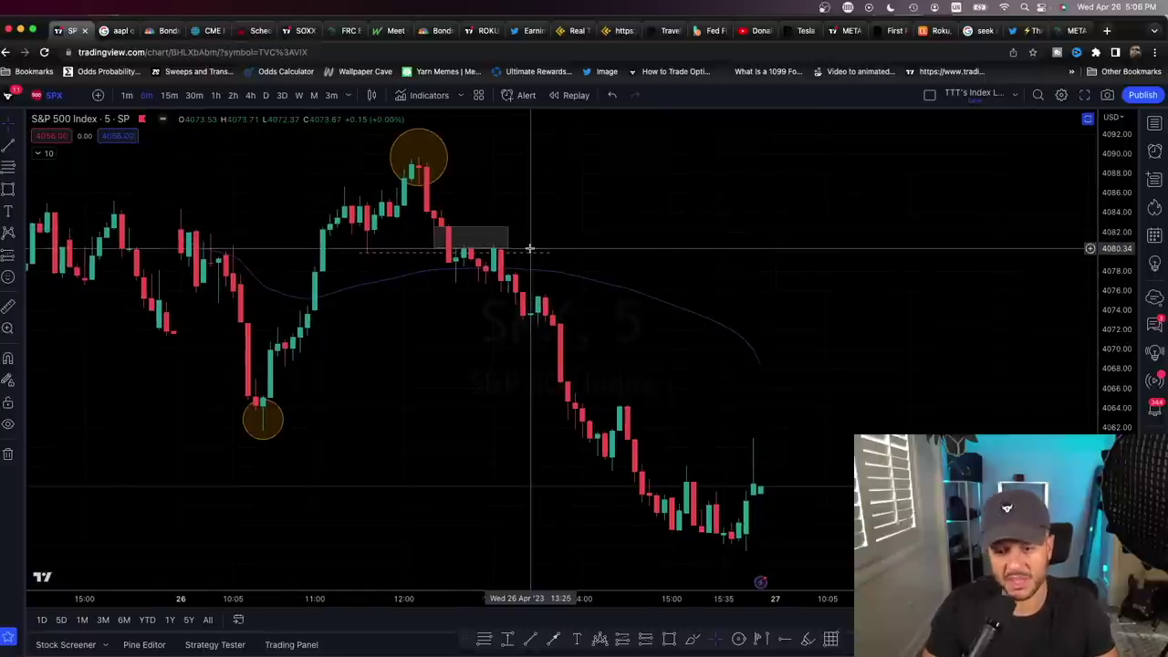
{"action": "scroll", "coordinate": [530, 254], "scroll_direction": "up", "scroll_amount": 1}
{"action": "scroll", "coordinate": [530, 255], "scroll_direction": "up", "scroll_amount": 1}
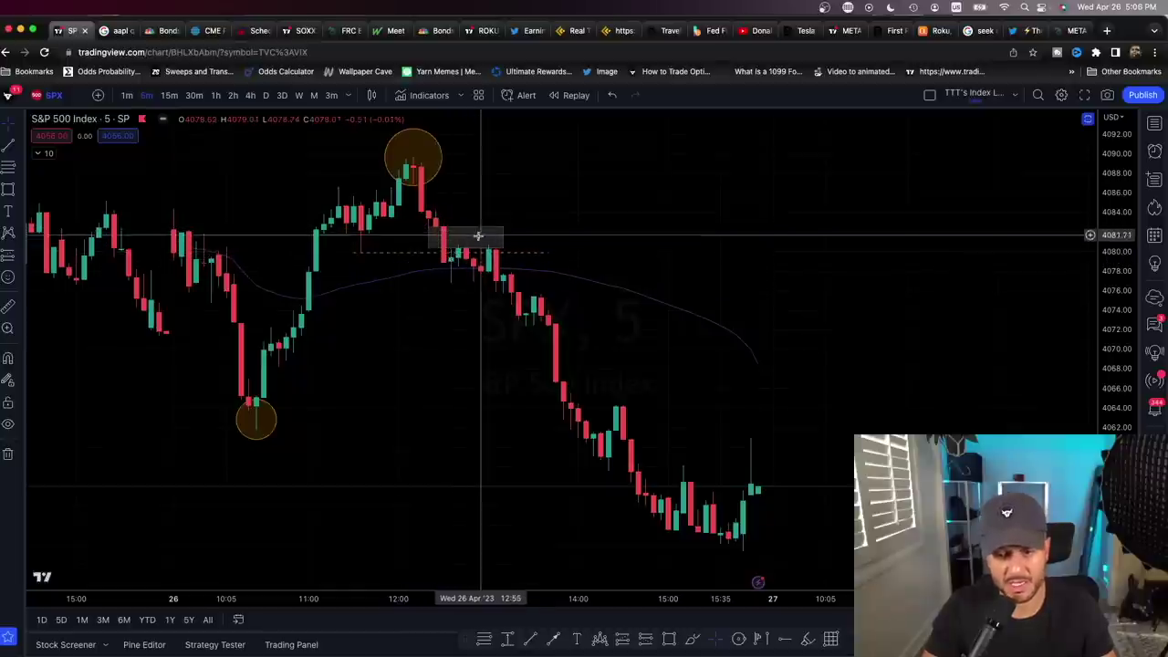
Step: Draw a Fib Retracement on the April 26 decline from 4084.26 down to 4076.79 at 12:50, across the gray rectangle
{"action": "scroll", "coordinate": [581, 237], "scroll_direction": "right", "scroll_amount": 1}
{"action": "scroll", "coordinate": [580, 237], "scroll_direction": "right", "scroll_amount": 1}
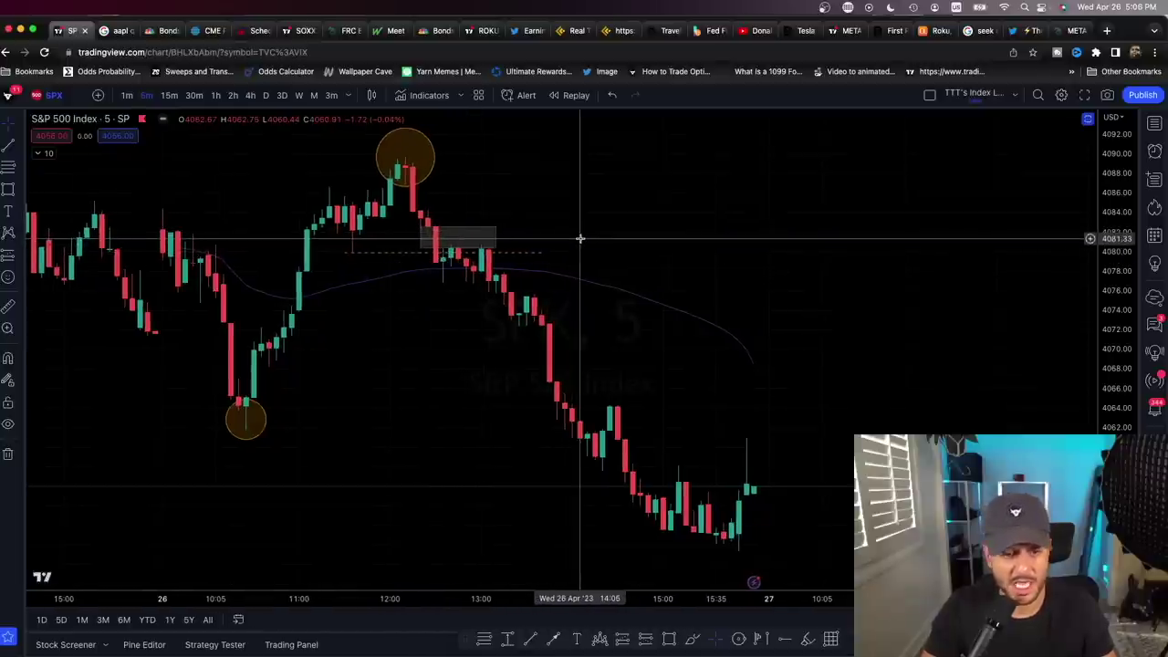
{"action": "left_click", "coordinate": [10, 168]}
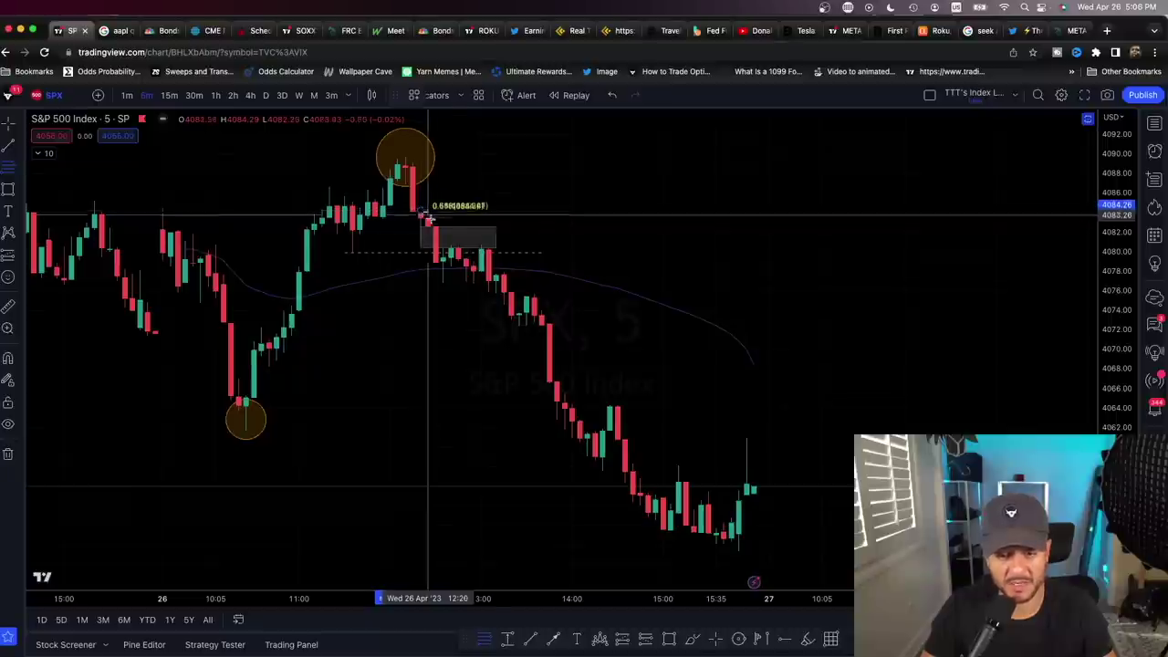
{"action": "left_click", "coordinate": [462, 282]}
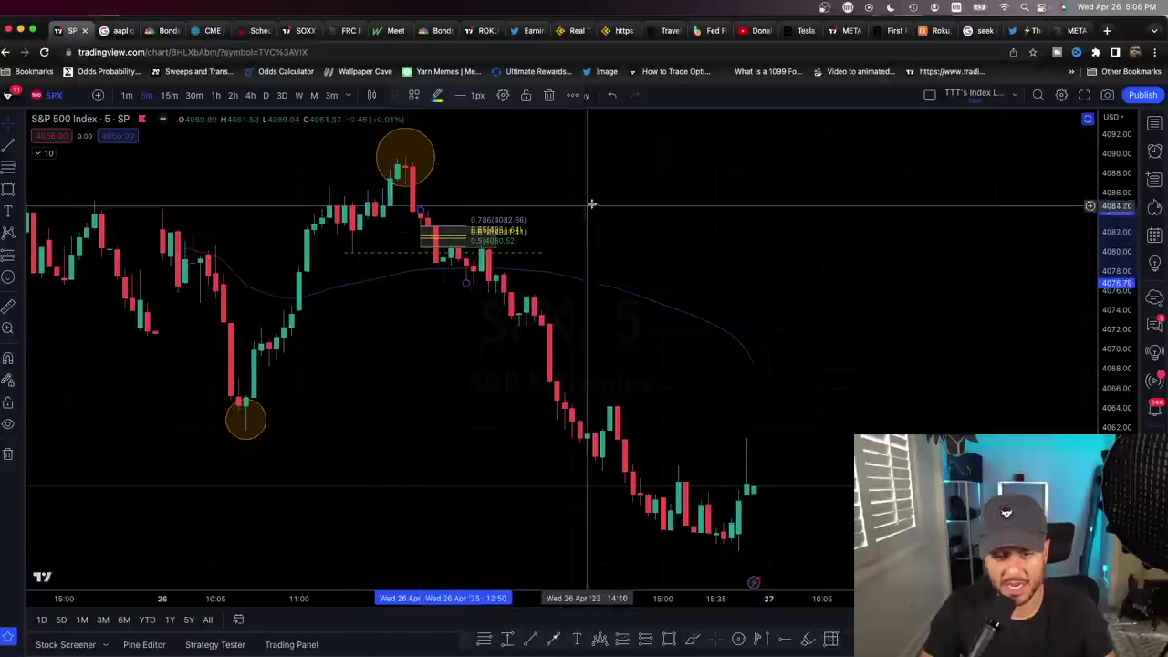
{"action": "left_click", "coordinate": [603, 234]}
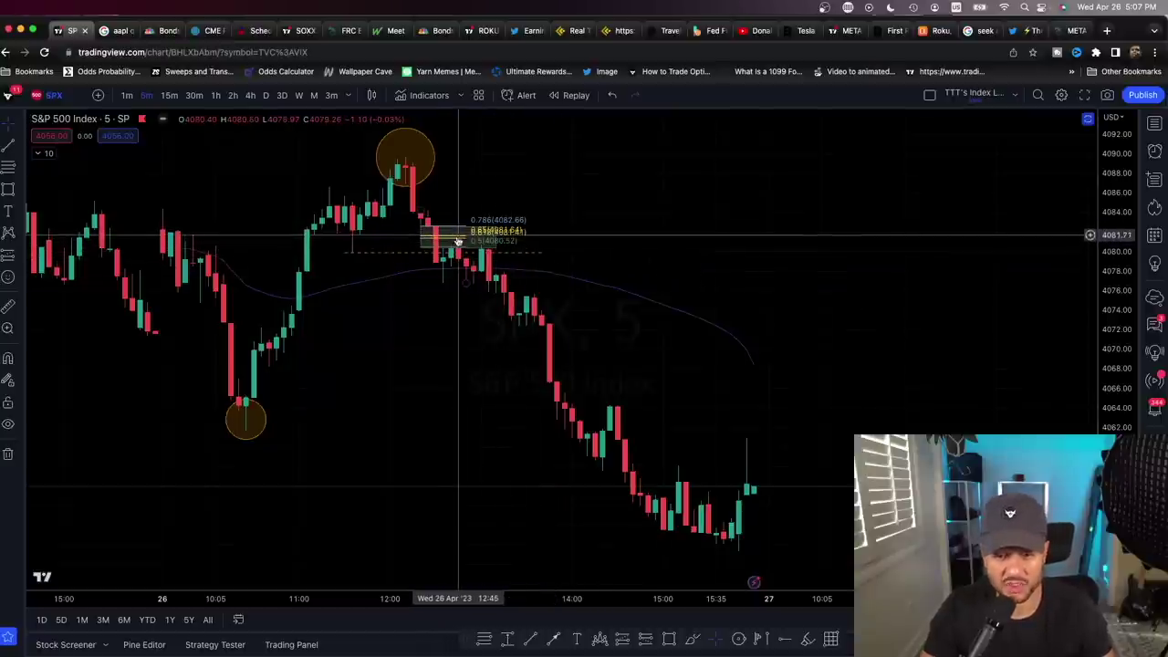
Step: Switch to Discord and review the SPX 0DTE 4070 put trade posts and their chart images in the degenerate-trades channel
{"action": "key", "text": "super+Tab"}
{"action": "scroll", "coordinate": [567, 341], "scroll_direction": "down", "scroll_amount": 4}
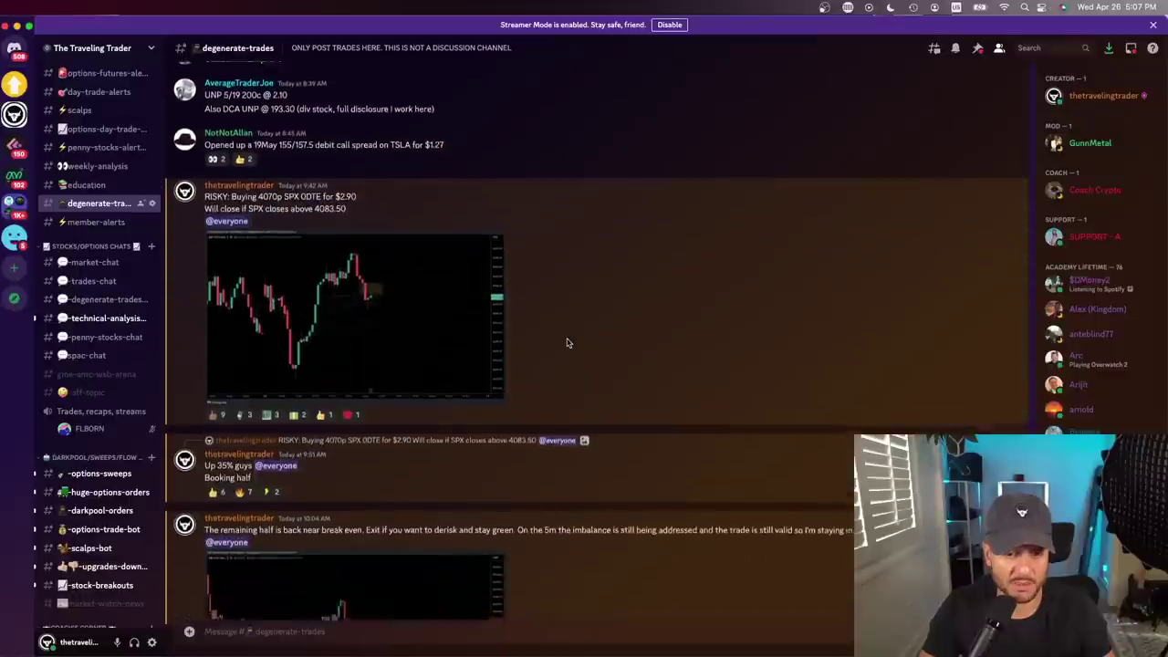
{"action": "scroll", "coordinate": [422, 244], "scroll_direction": "up", "scroll_amount": 5}
{"action": "scroll", "coordinate": [420, 247], "scroll_direction": "down", "scroll_amount": 5}
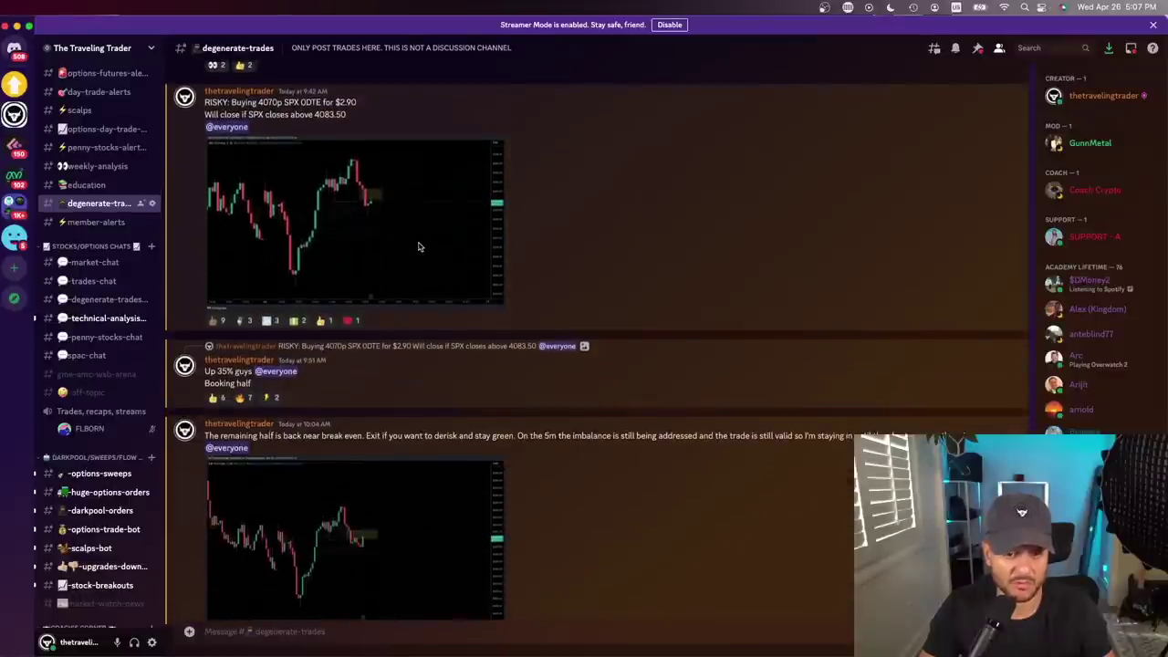
Step: Return to the TradingView chart and remove the Fib Retracement from the gray rectangle
{"action": "key", "text": "super+Tab"}
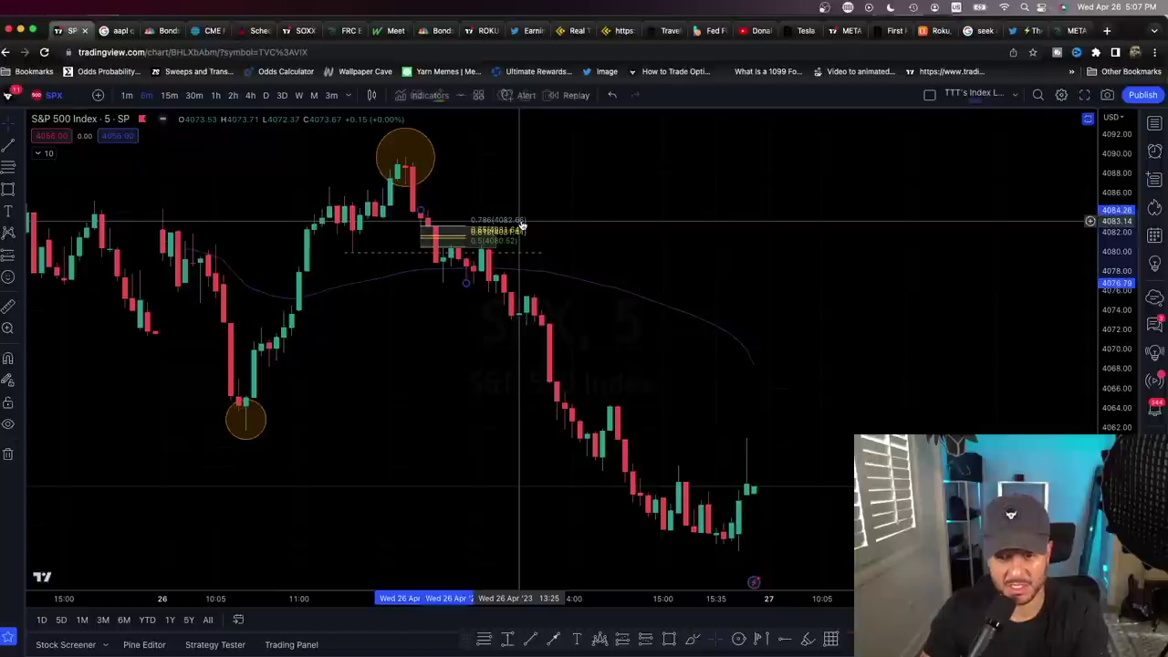
{"action": "left_click", "coordinate": [523, 224]}
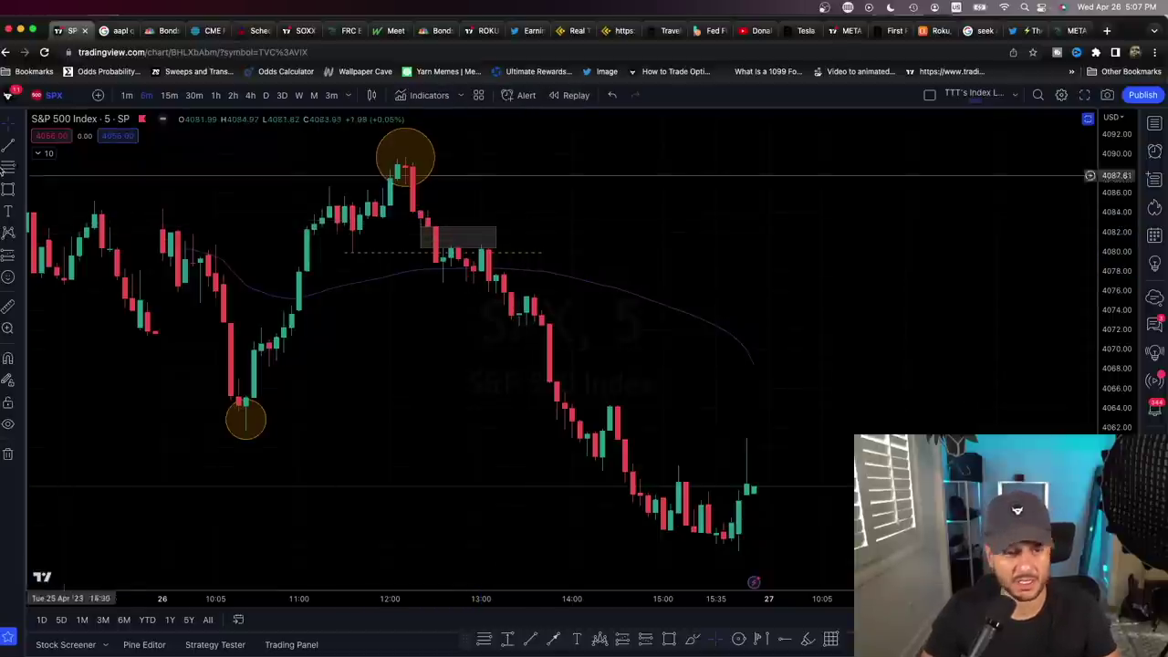
Step: Draw an arrow pointing at the red candle just above the gray rectangle, and remove it
{"action": "left_click", "coordinate": [19, 146]}
{"action": "left_click", "coordinate": [61, 171]}
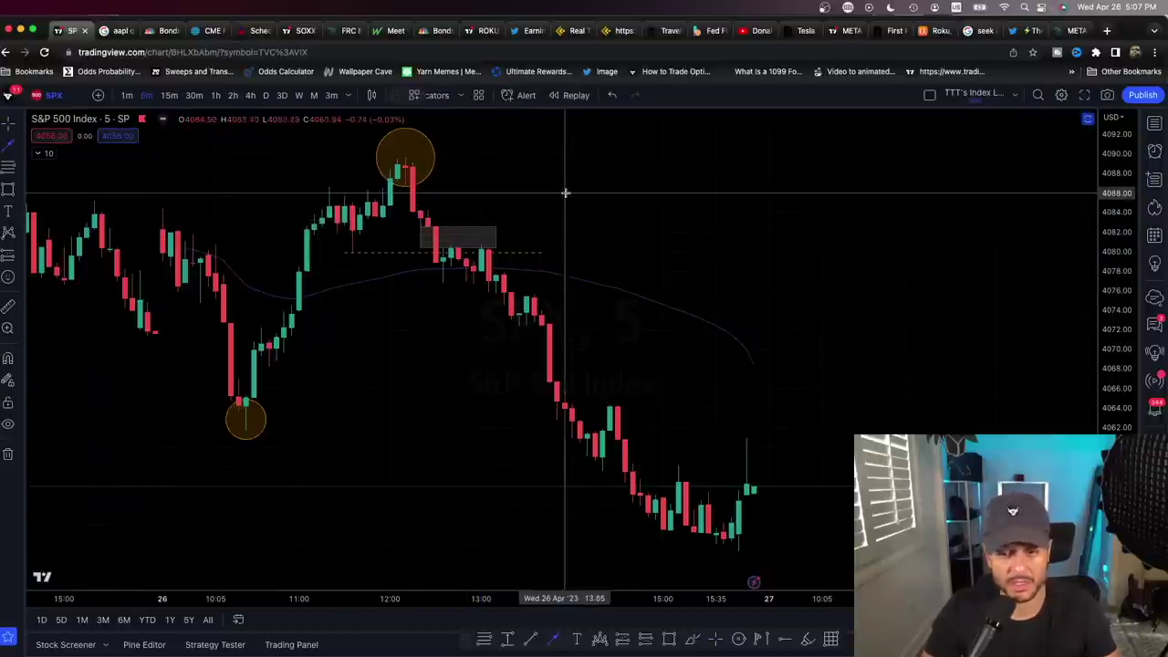
{"action": "left_click", "coordinate": [503, 208]}
{"action": "left_click", "coordinate": [437, 219]}
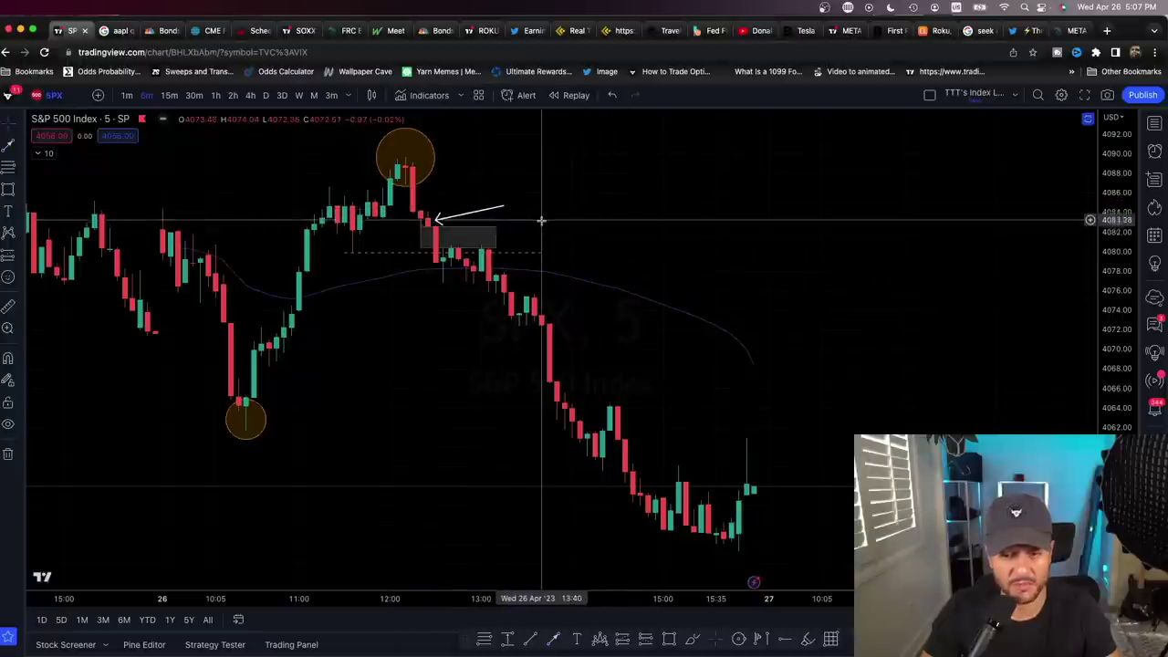
{"action": "left_click", "coordinate": [501, 210]}
{"action": "key", "text": "Delete"}
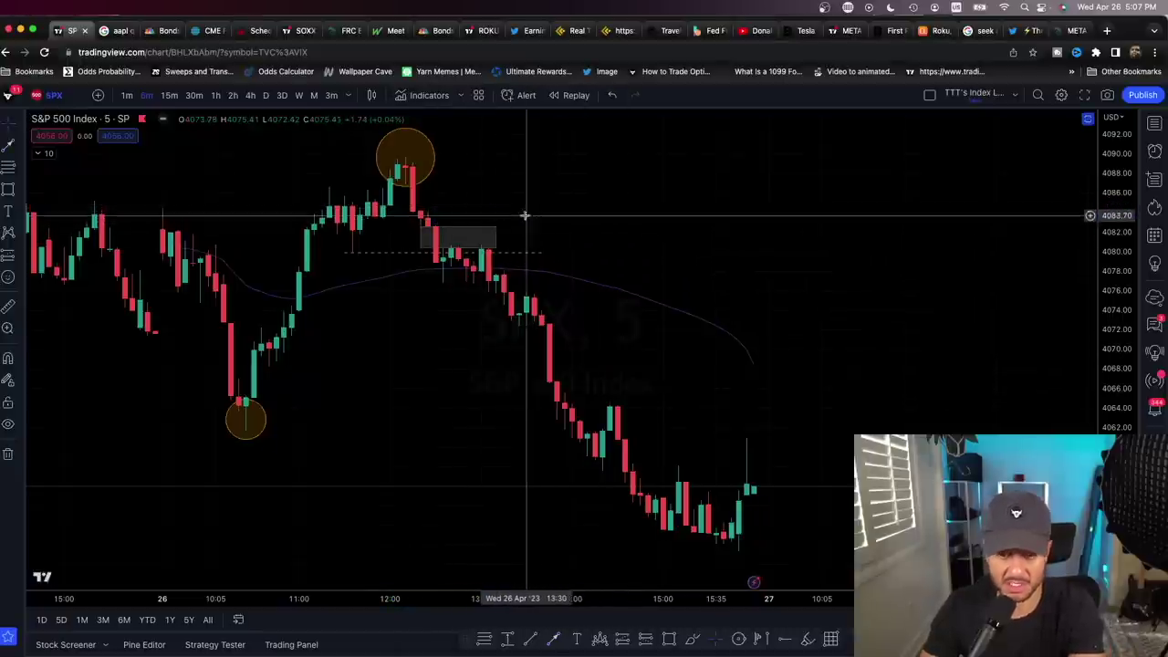
{"action": "scroll", "coordinate": [598, 226], "scroll_direction": "left", "scroll_amount": 2}
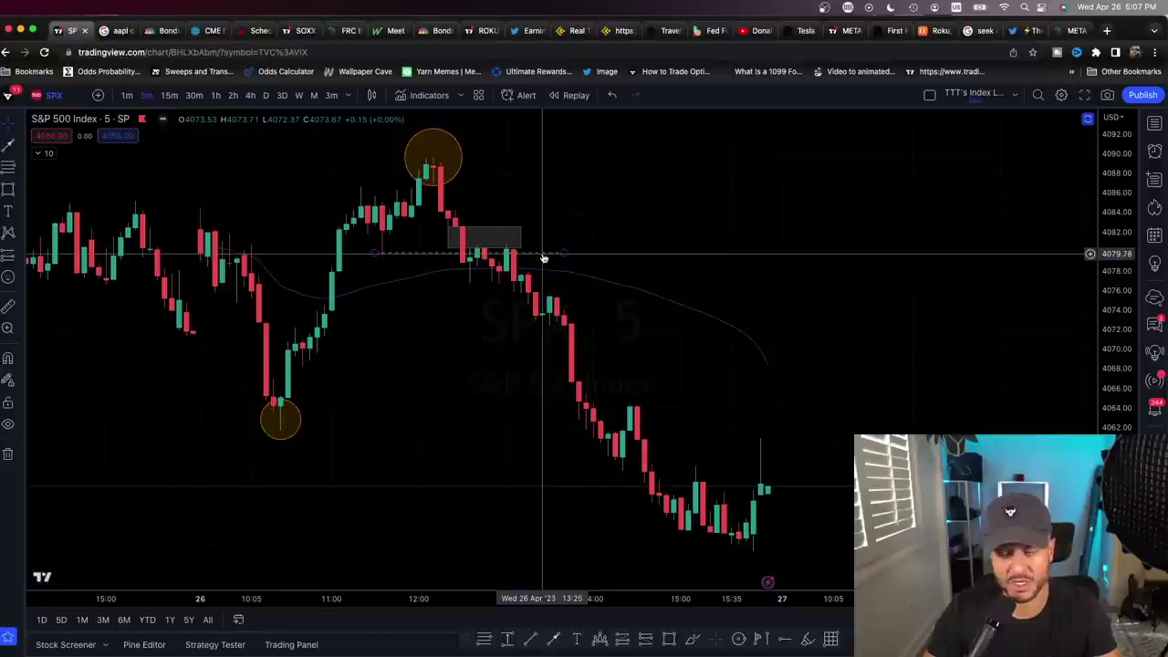
{"action": "scroll", "coordinate": [543, 258], "scroll_direction": "up", "scroll_amount": 1}
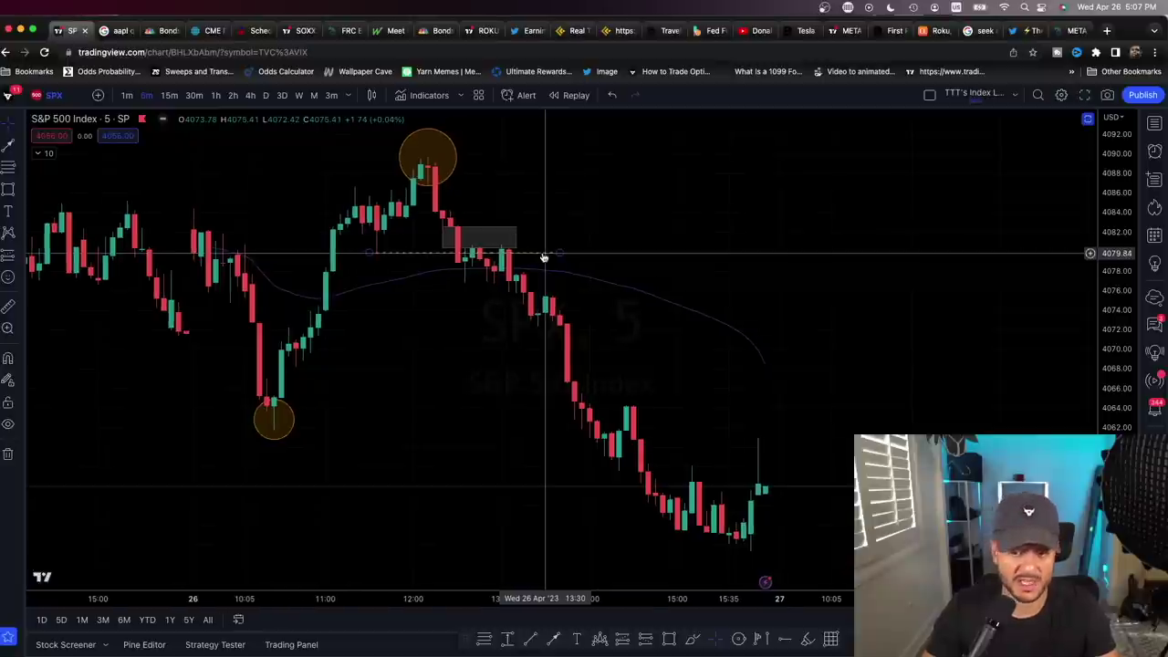
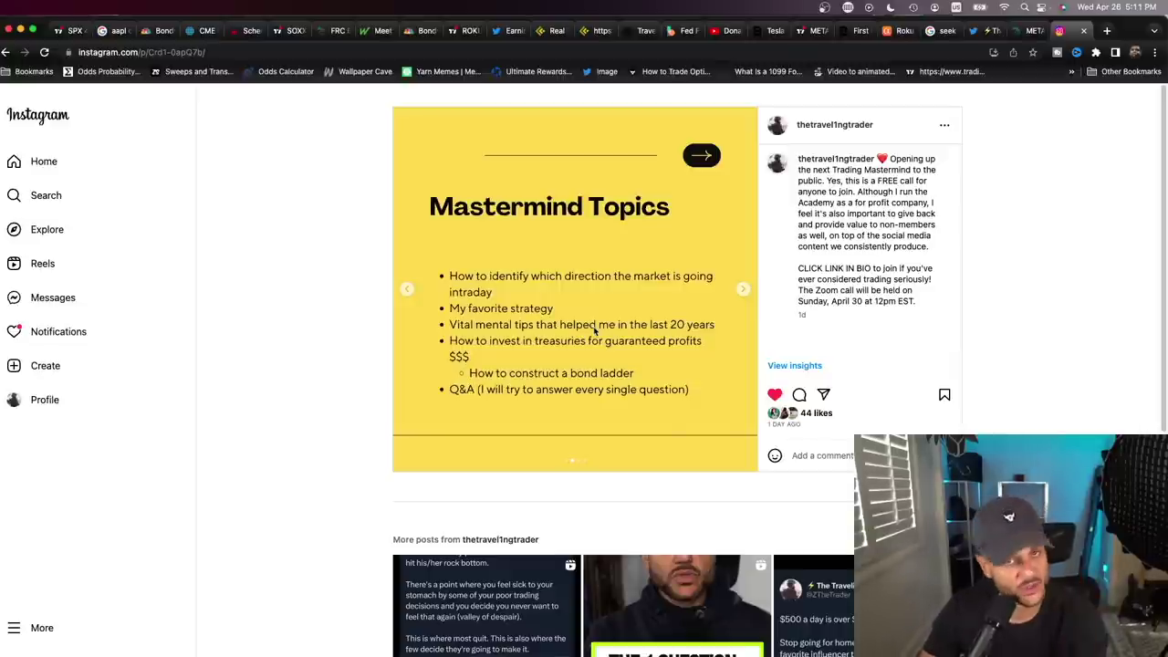
Step: Return to the TradingView chart, sketch a wavy sideways brush stroke near 4080 from the gray rectangle to the session's end, and remove it
{"action": "key", "text": "super+1"}
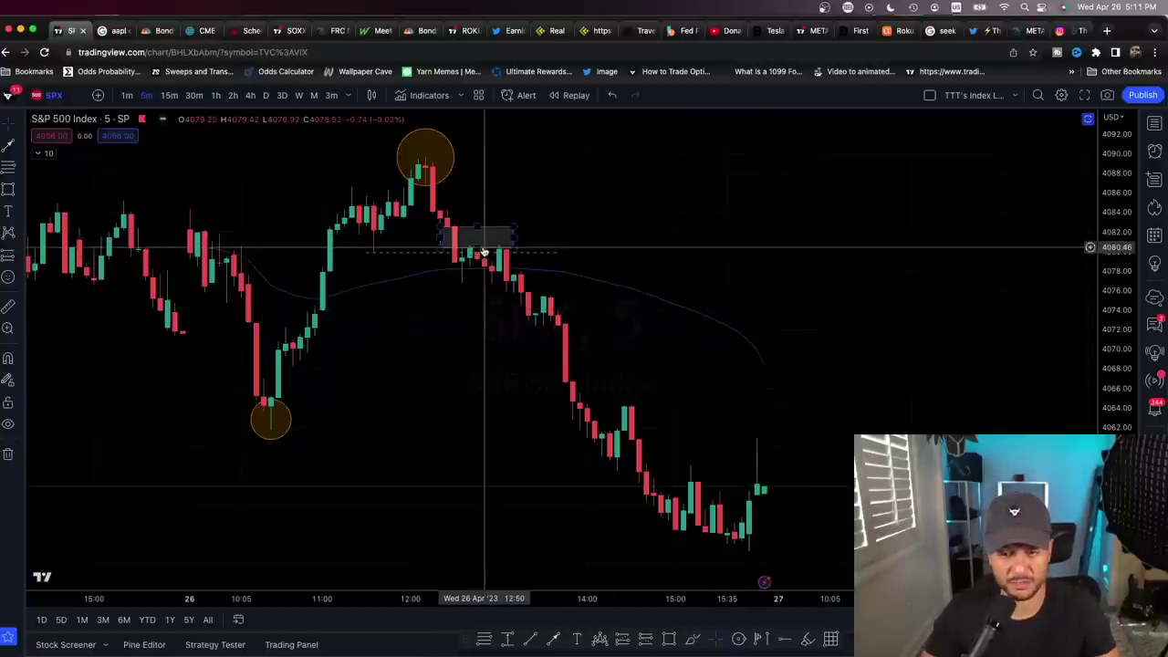
{"action": "left_click_drag", "start_coordinate": [564, 246], "coordinate": [643, 246]}
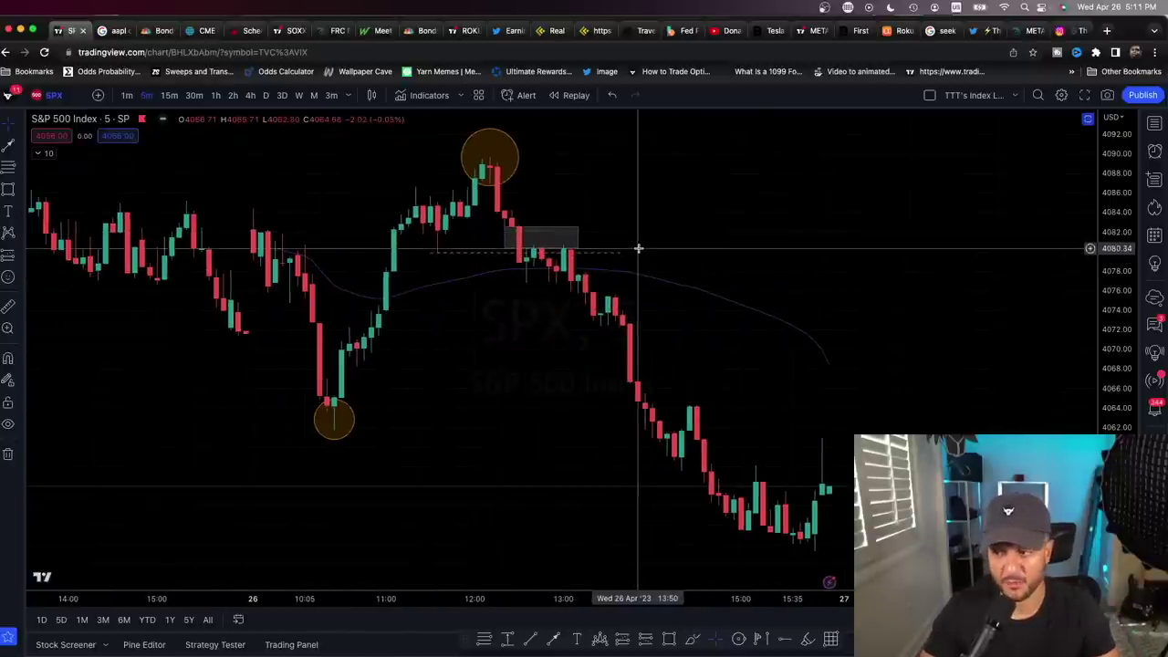
{"action": "scroll", "coordinate": [632, 252], "scroll_direction": "right", "scroll_amount": 3}
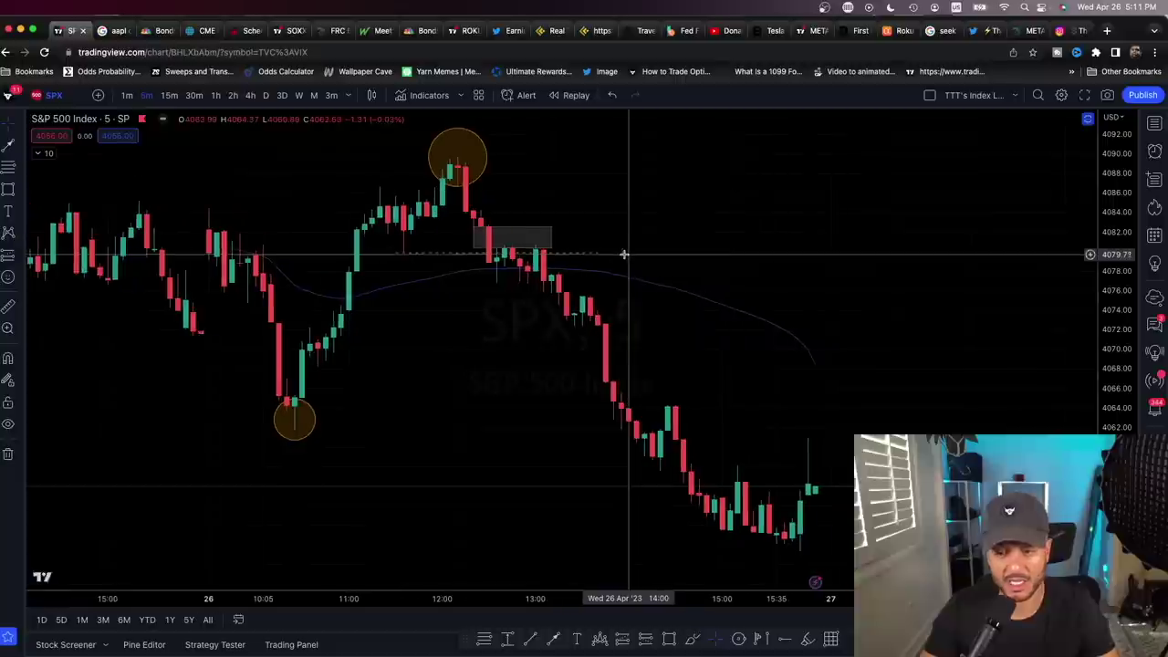
{"action": "scroll", "coordinate": [602, 257], "scroll_direction": "left", "scroll_amount": 2}
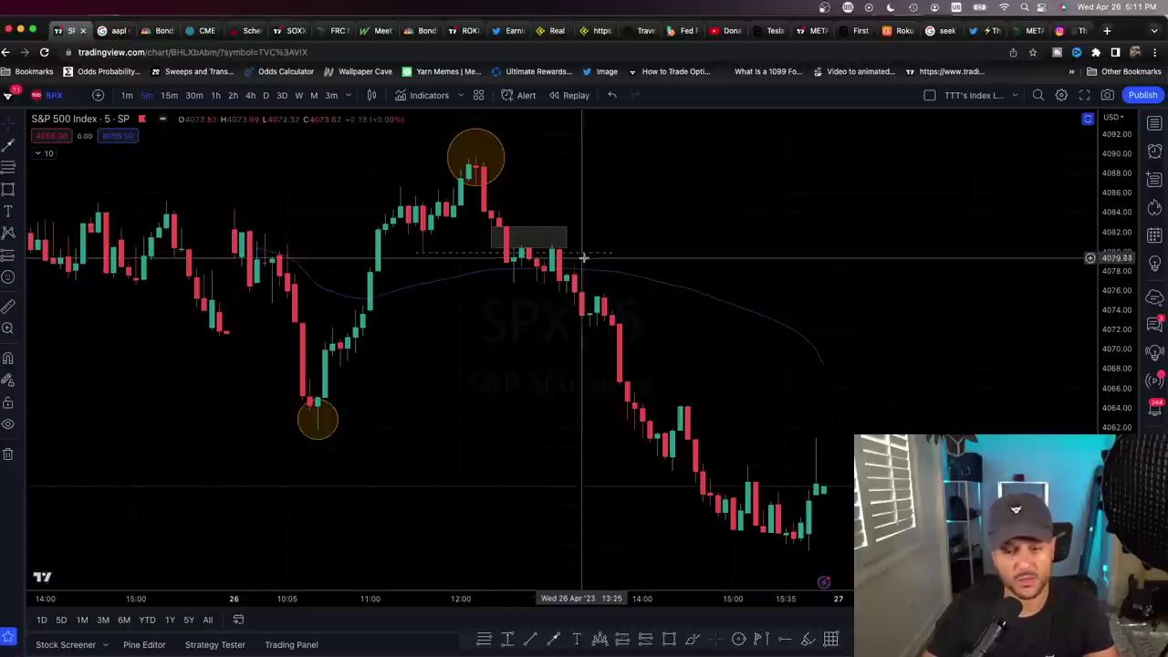
{"action": "left_click", "coordinate": [20, 189]}
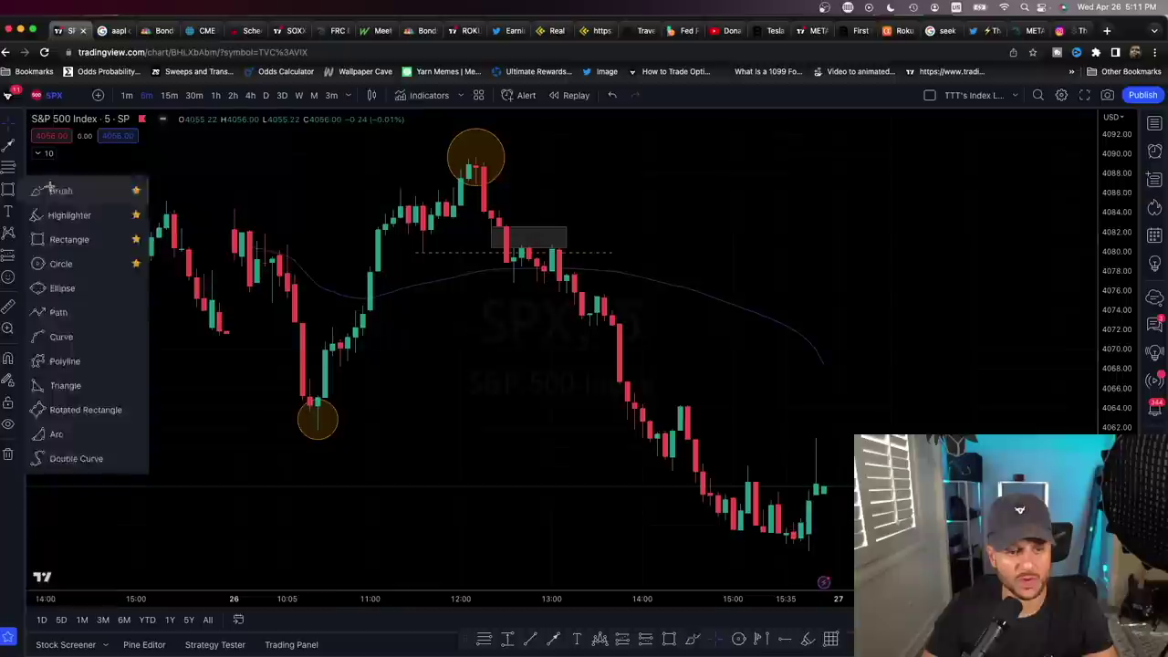
{"action": "left_click", "coordinate": [55, 188]}
{"action": "left_click_drag", "start_coordinate": [565, 248], "coordinate": [840, 245]}
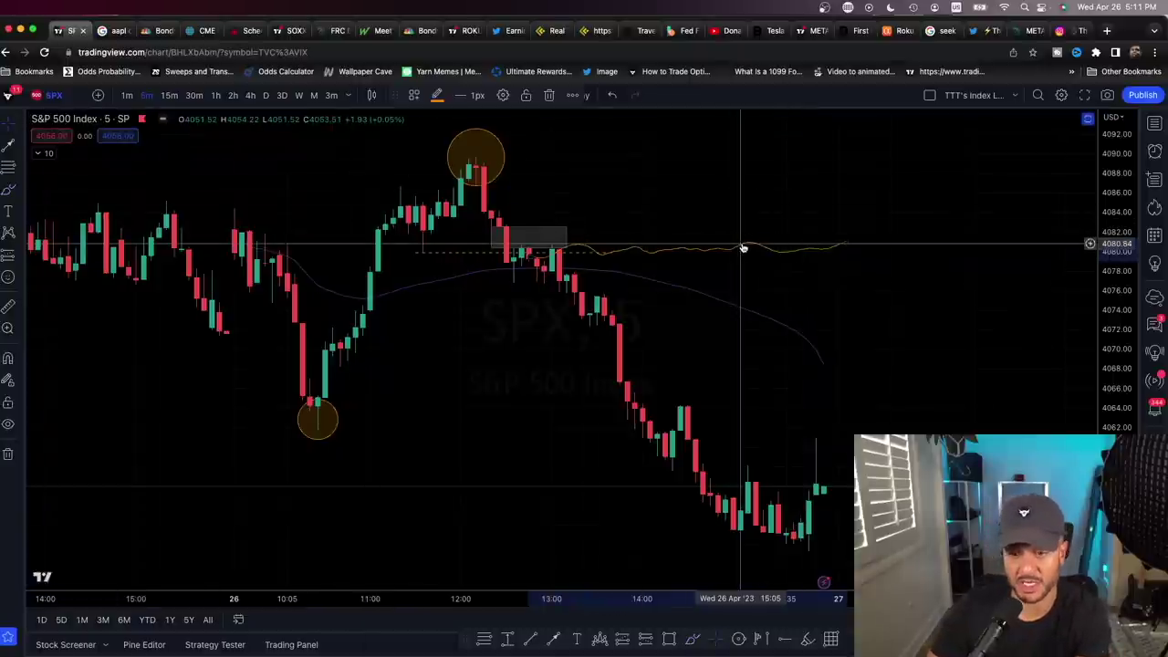
{"action": "key", "text": "Delete"}
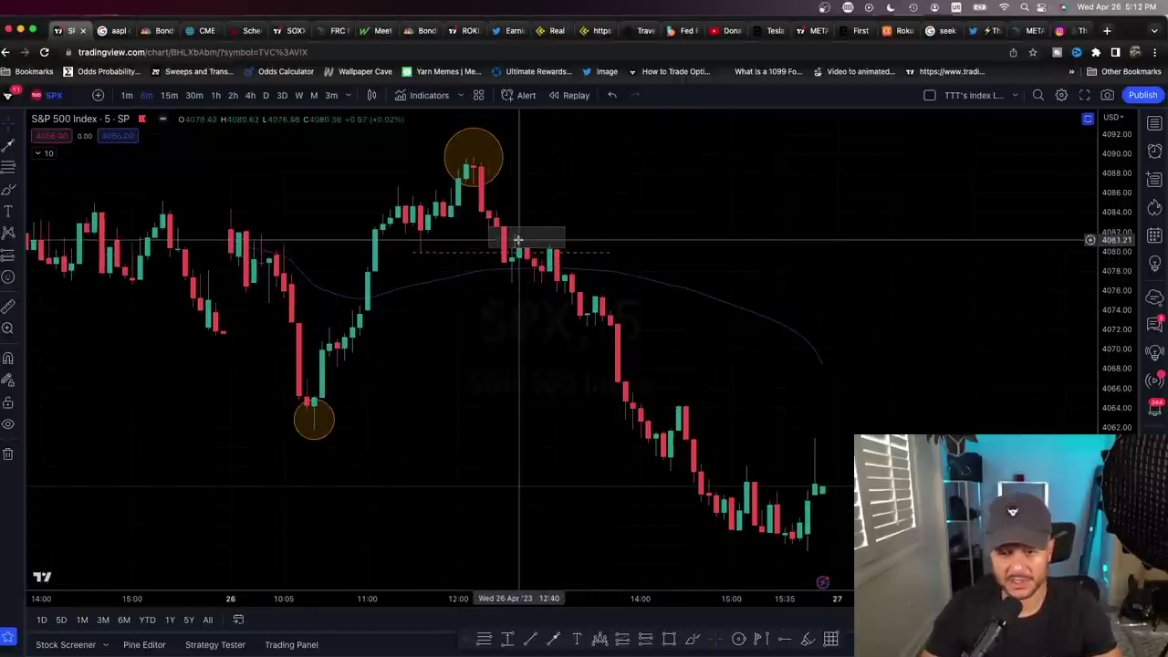
Step: Draw a Gann Box over the gray rectangle from 4082.58 down to 4080.46, and remove it
{"action": "left_click", "coordinate": [831, 640]}
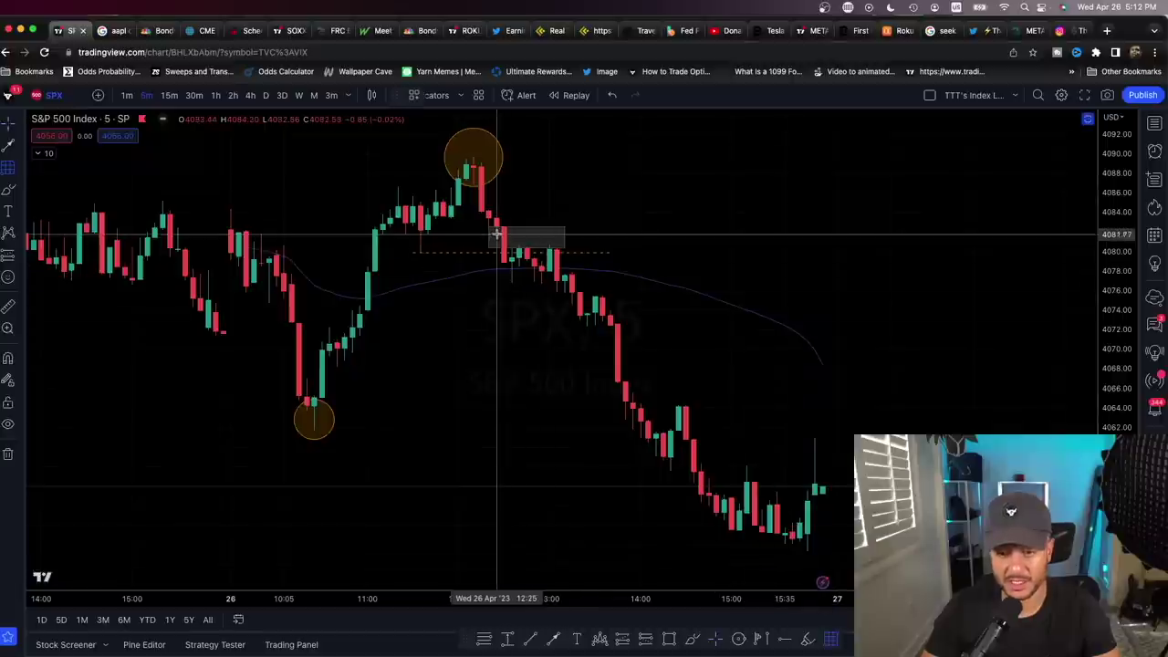
{"action": "left_click_drag", "start_coordinate": [489, 224], "coordinate": [565, 244]}
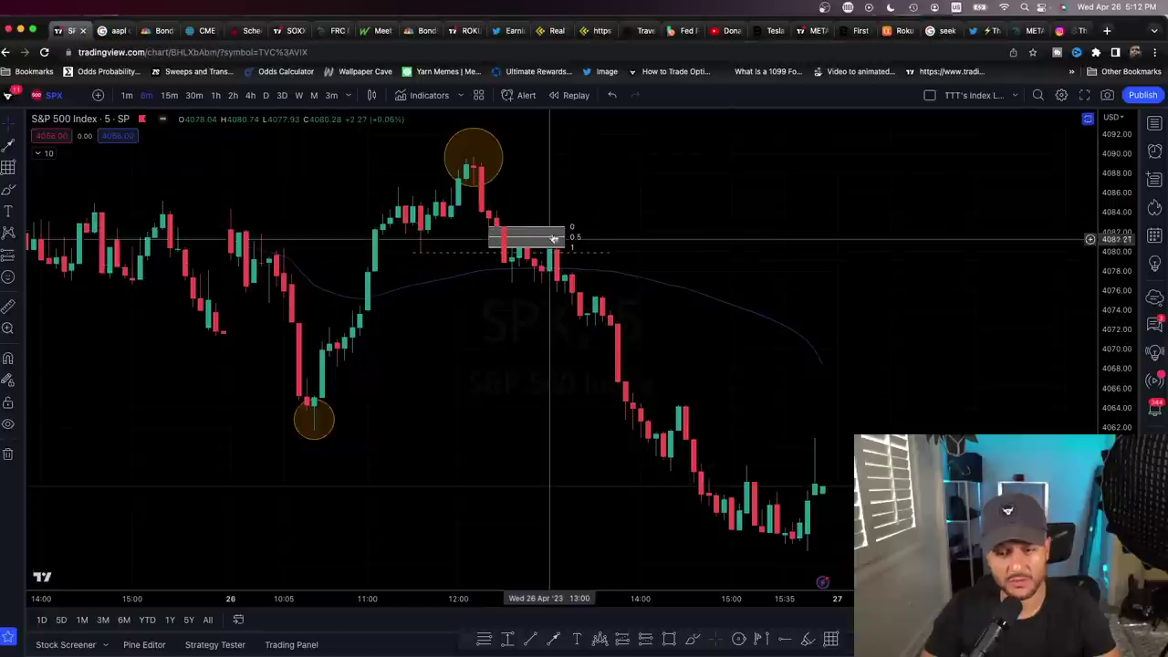
{"action": "left_click", "coordinate": [577, 239]}
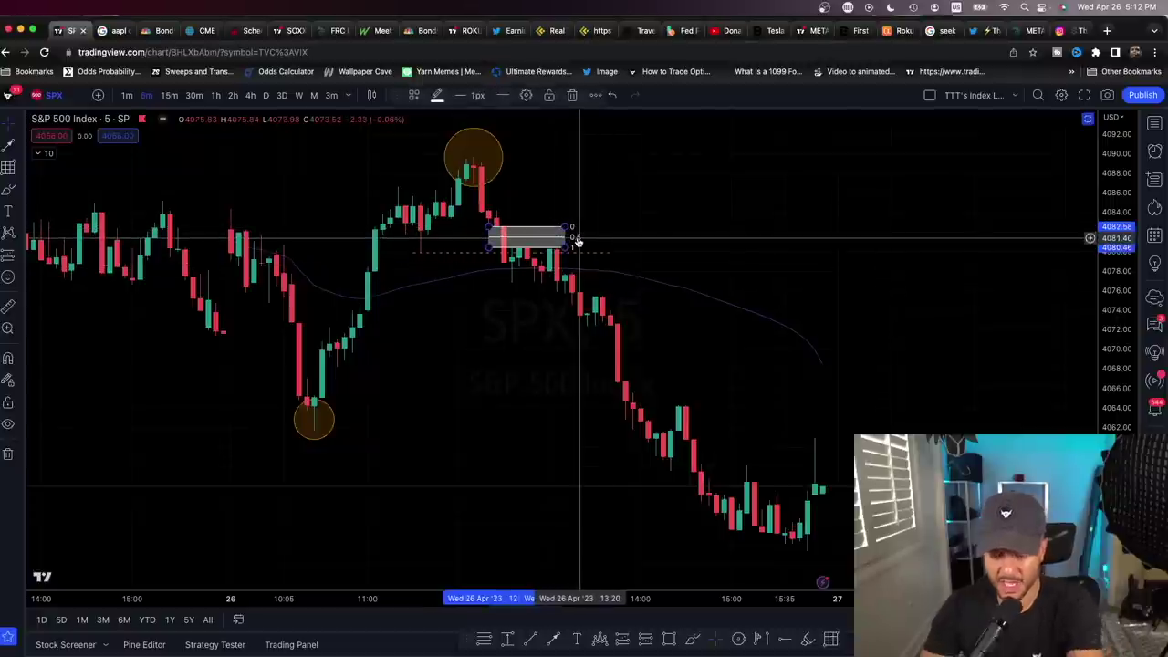
{"action": "left_click", "coordinate": [639, 248]}
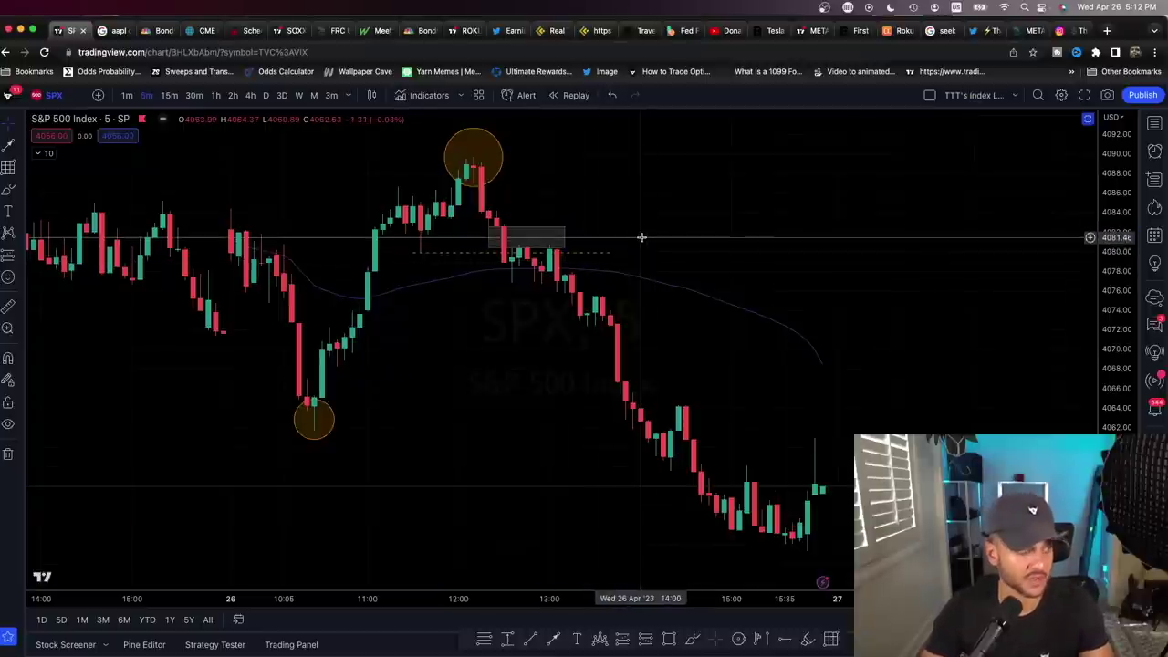
Step: Draw two thin rectangles on the April 26 decline: one near 4078 spanning 12:55 to 13:35, one near 4074 spanning 13:10 to 14:00
{"action": "scroll", "coordinate": [635, 227], "scroll_direction": "left", "scroll_amount": 1}
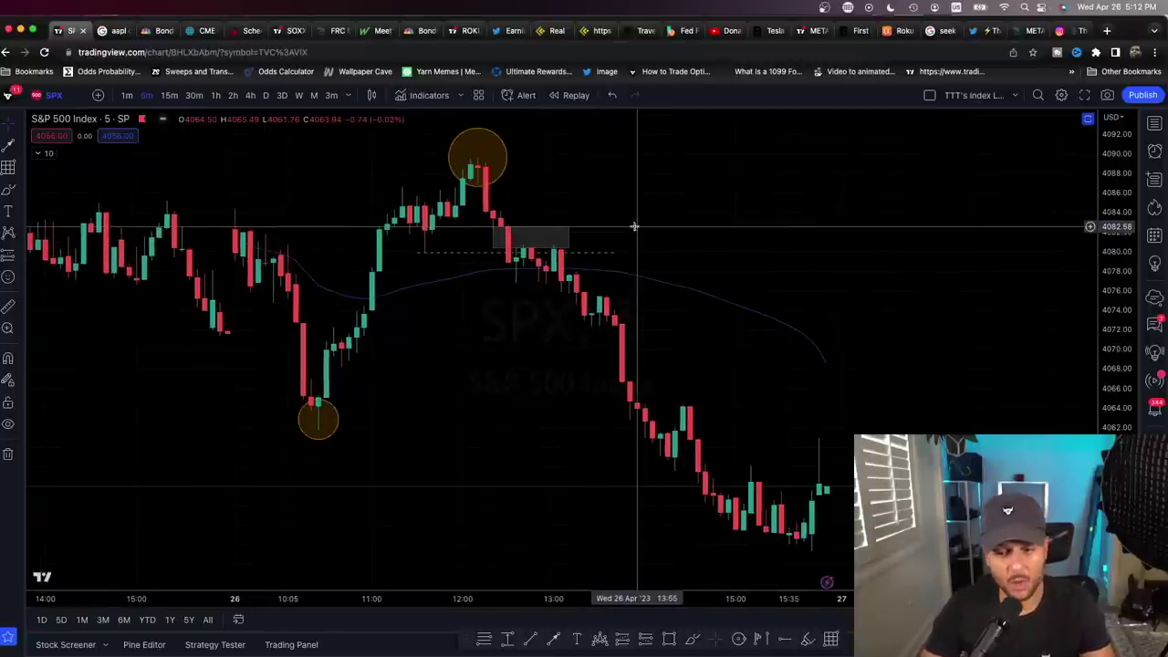
{"action": "scroll", "coordinate": [635, 226], "scroll_direction": "left", "scroll_amount": 3}
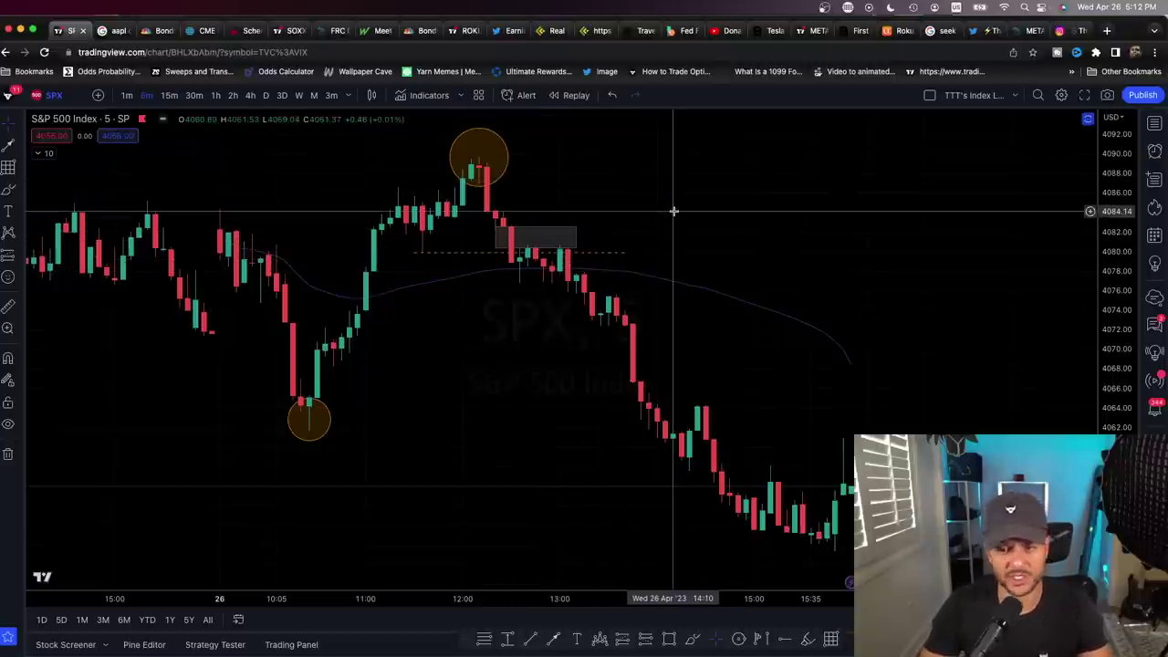
{"action": "left_click_drag", "start_coordinate": [673, 209], "coordinate": [639, 210]}
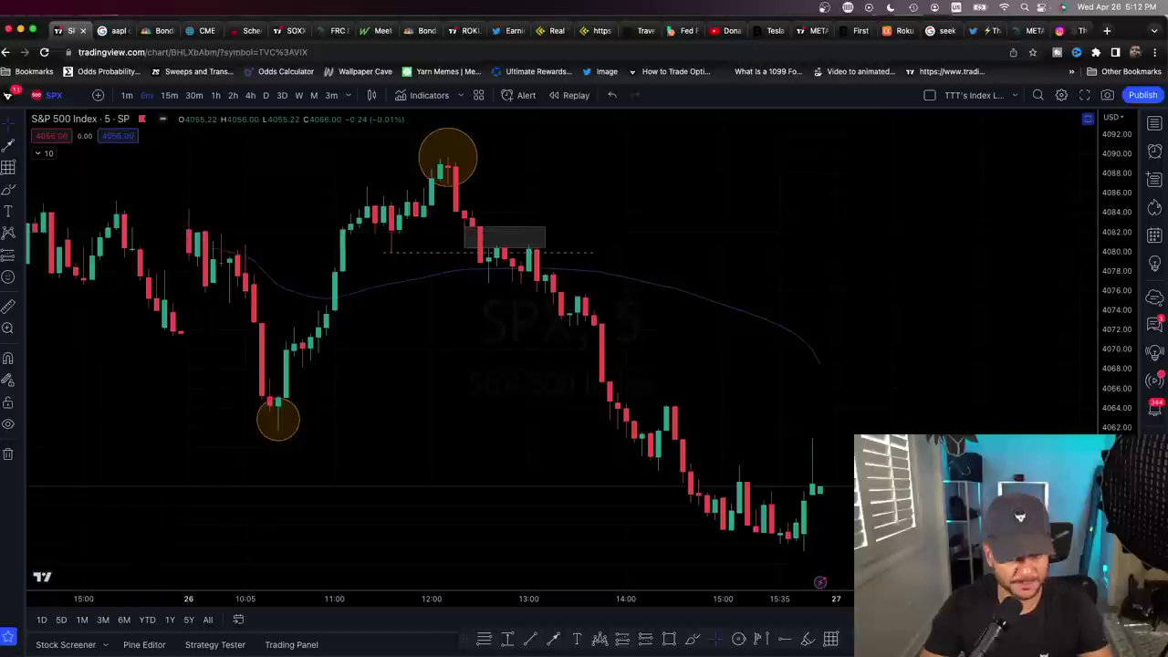
{"action": "left_click", "coordinate": [8, 167]}
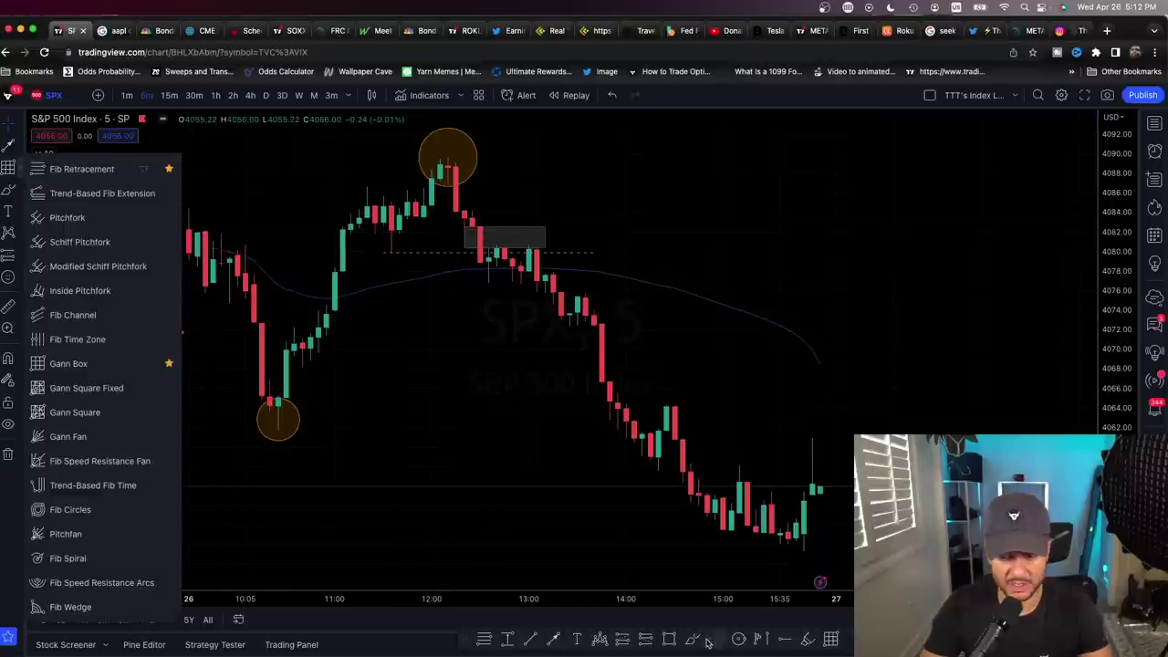
{"action": "left_click", "coordinate": [669, 639]}
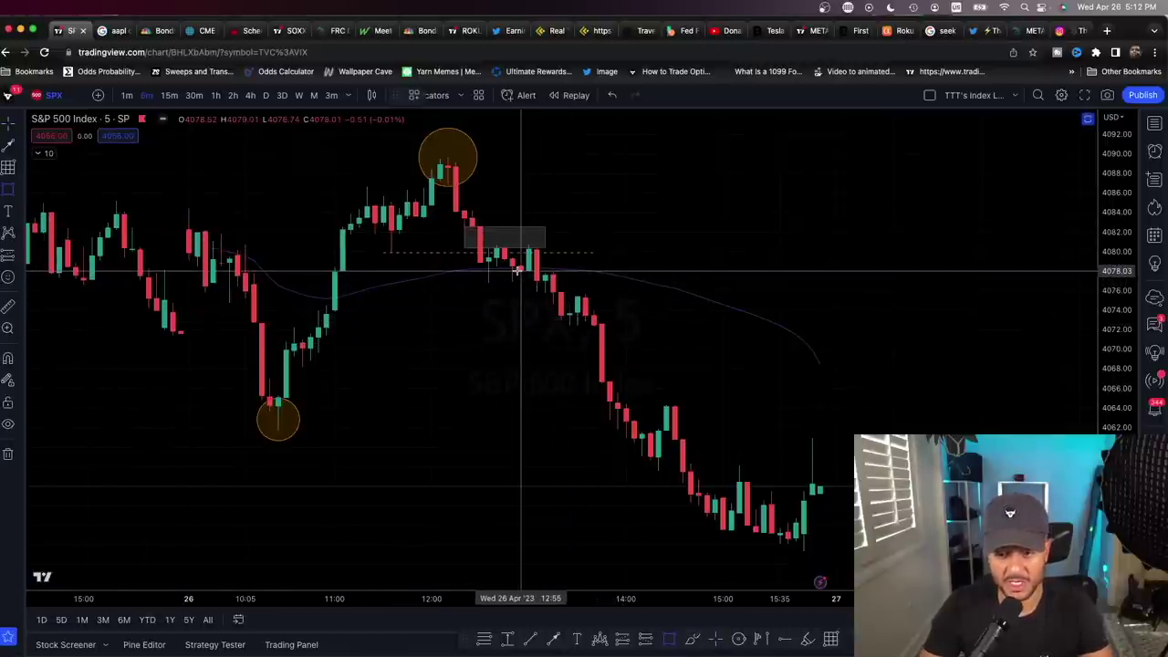
{"action": "left_click_drag", "start_coordinate": [518, 271], "coordinate": [587, 271]}
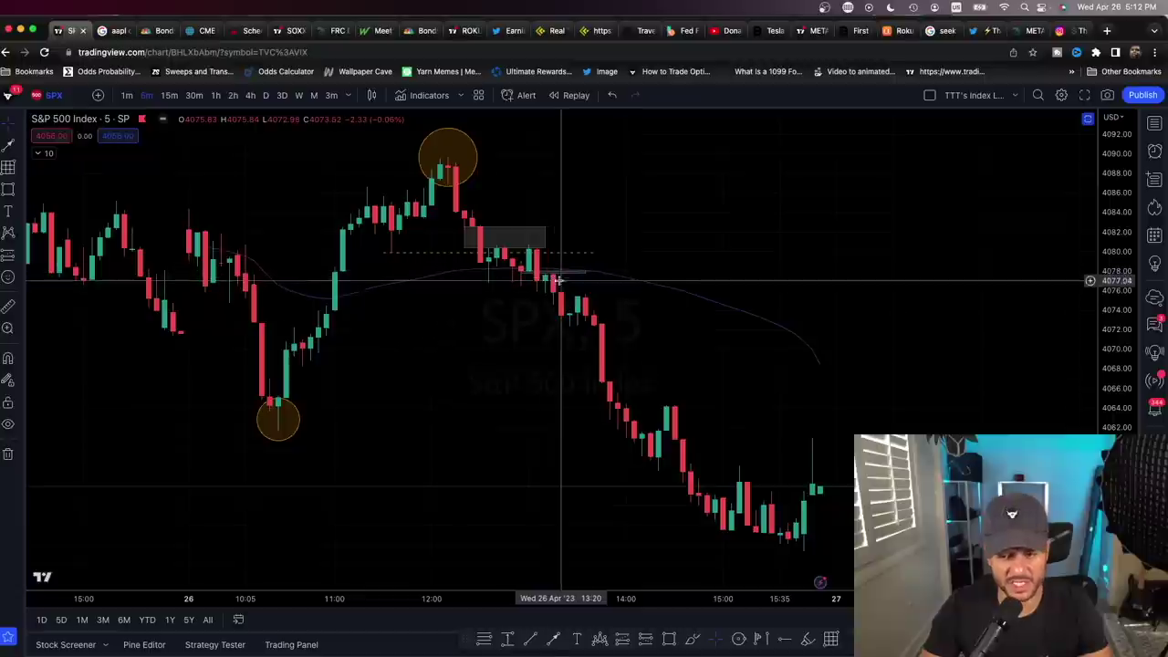
{"action": "key", "text": "alt+shift+r"}
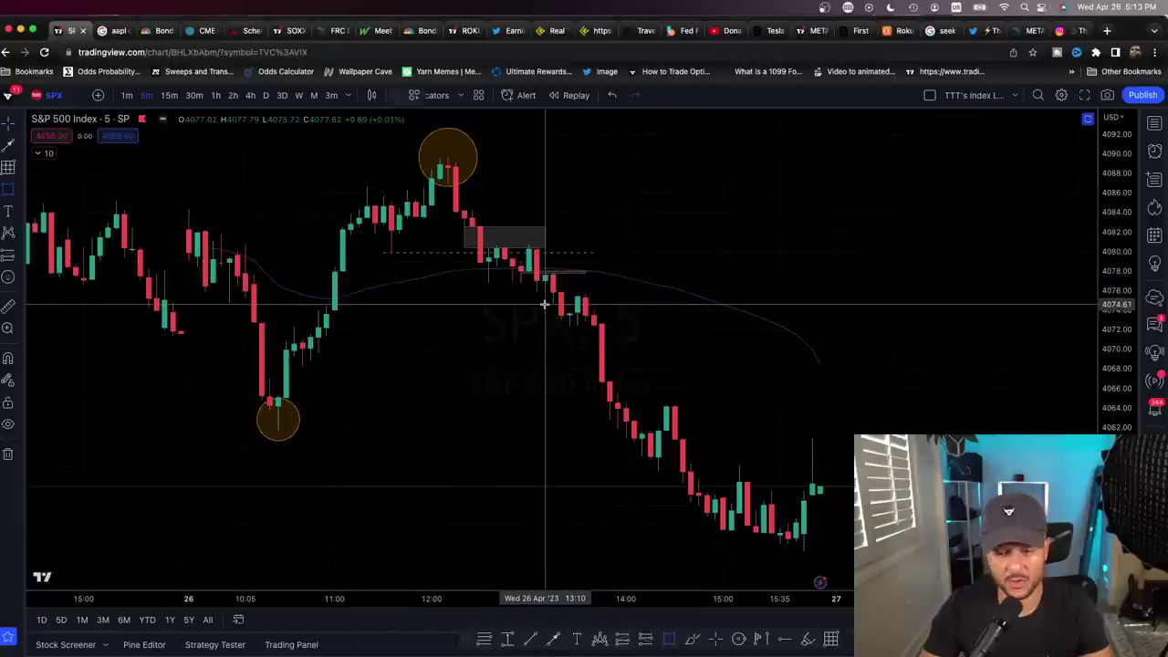
{"action": "left_click_drag", "start_coordinate": [544, 305], "coordinate": [626, 311]}
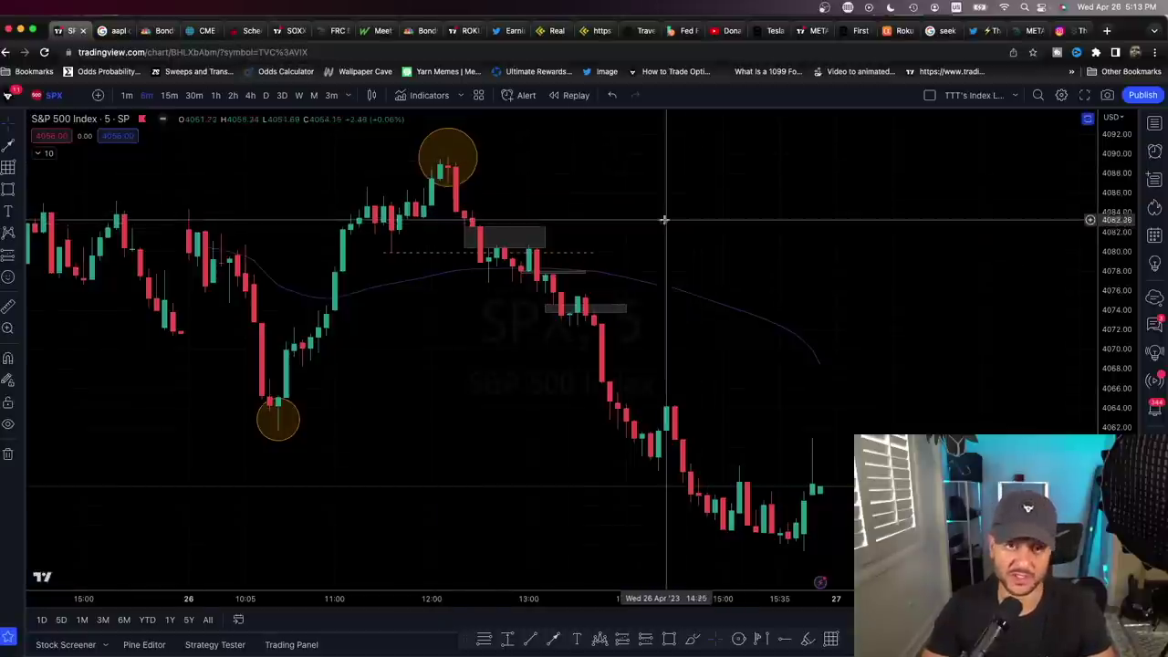
Step: Change the S&P 500 chart to the 3-minute interval and bring the full April 26 decline with its rectangles into view
{"action": "left_click", "coordinate": [331, 94]}
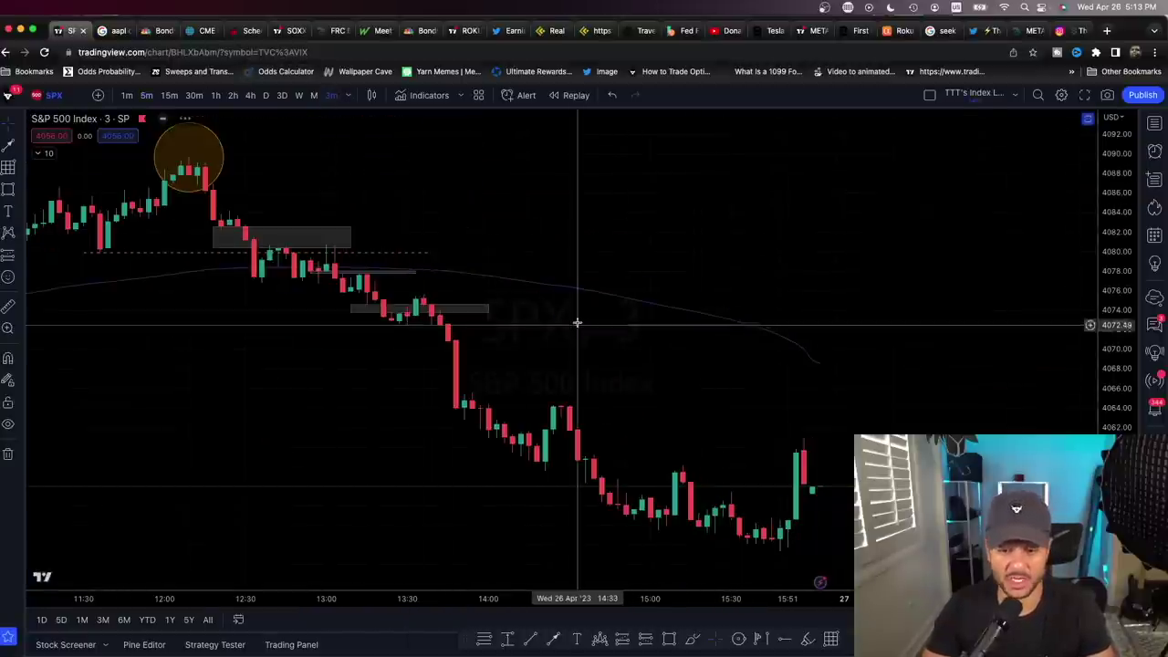
{"action": "scroll", "coordinate": [573, 320], "scroll_direction": "up", "scroll_amount": 3}
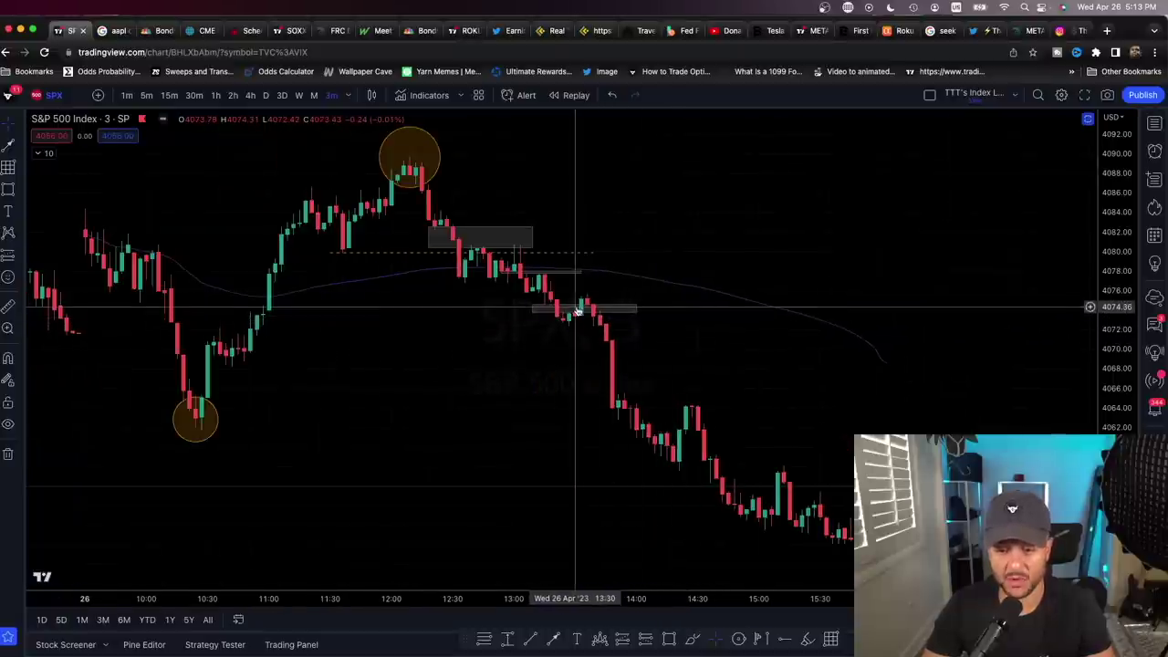
Step: Switch the S&P 500 chart to the 2-minute and then the 1-minute interval, framing the April 26 decline around 12:10 to 14:10
{"action": "left_click", "coordinate": [347, 95]}
{"action": "left_click", "coordinate": [393, 153]}
{"action": "scroll", "coordinate": [643, 288], "scroll_direction": "down", "scroll_amount": 3}
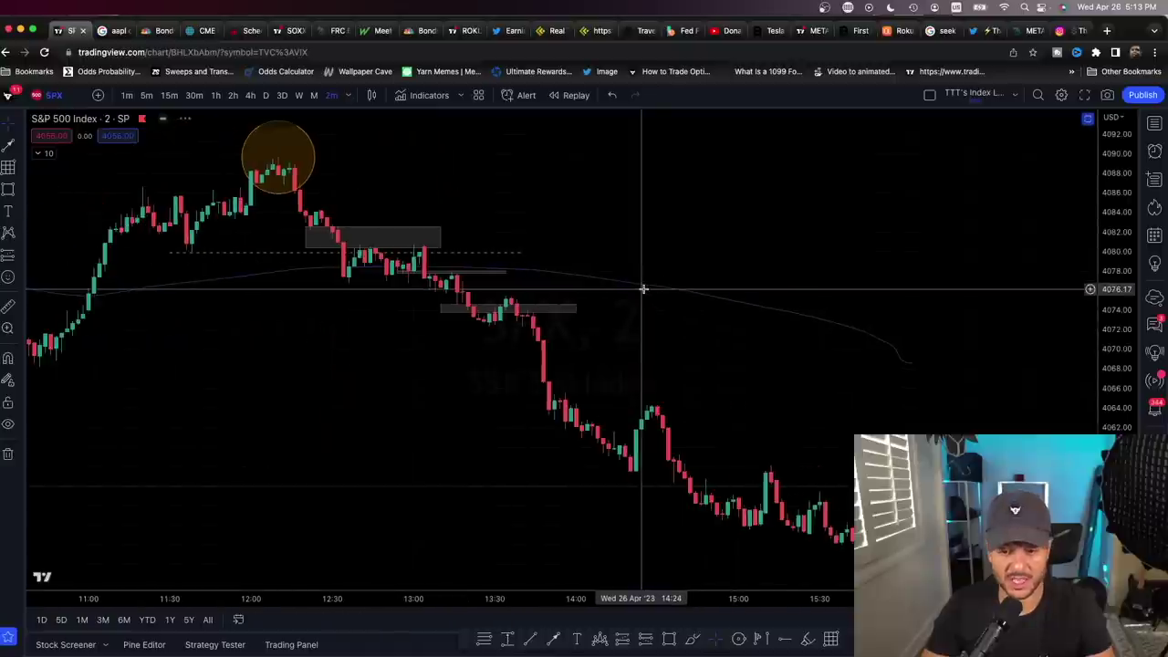
{"action": "left_click", "coordinate": [128, 97]}
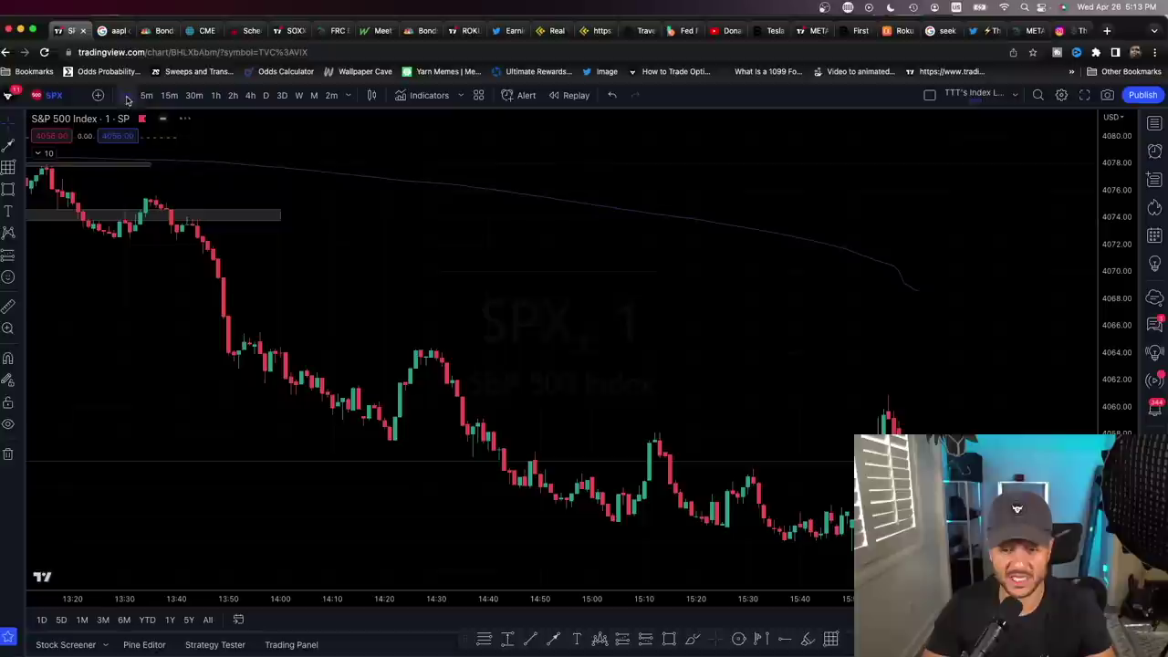
{"action": "left_click_drag", "start_coordinate": [560, 261], "coordinate": [808, 331]}
{"action": "scroll", "coordinate": [886, 357], "scroll_direction": "up", "scroll_amount": 5}
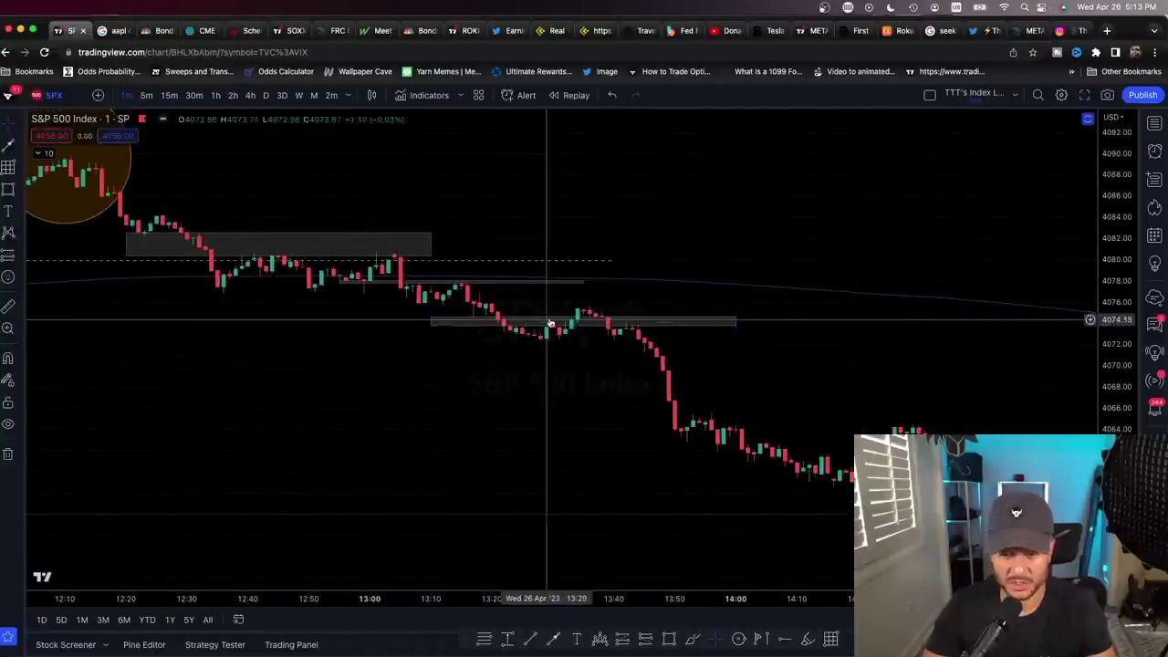
Step: Replace the thin rectangle near 4074 with one from about 4076.07 down to 4075.01, spanning 13:15 to 13:41
{"action": "scroll", "coordinate": [511, 333], "scroll_direction": "down", "scroll_amount": 2}
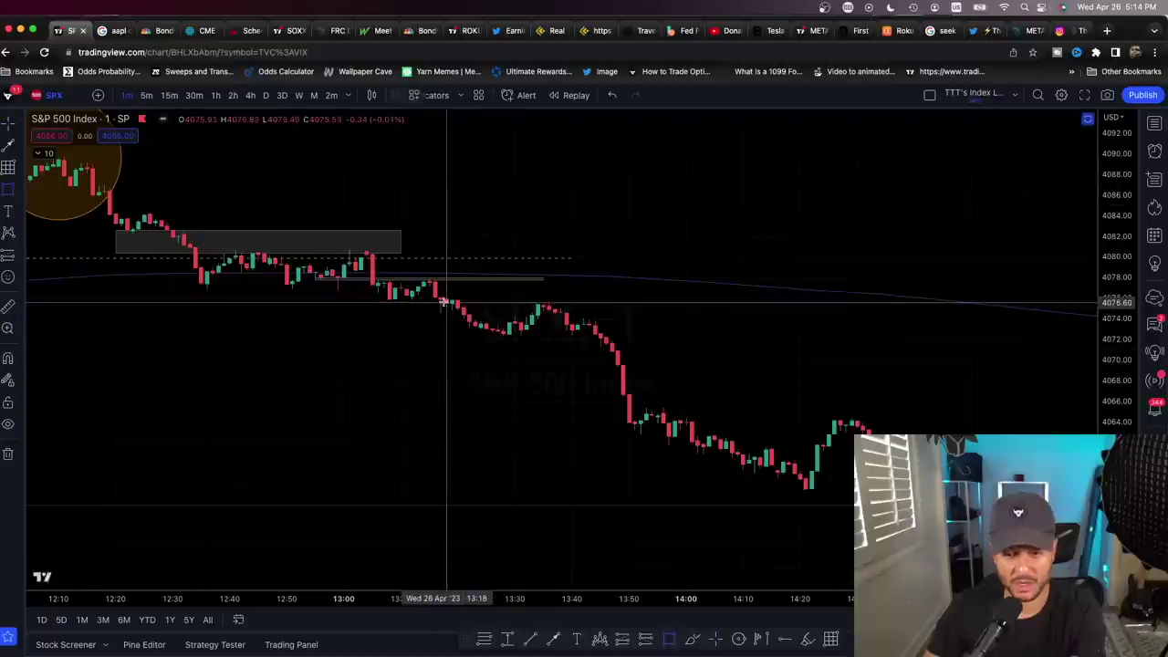
{"action": "left_click_drag", "start_coordinate": [426, 298], "coordinate": [578, 306]}
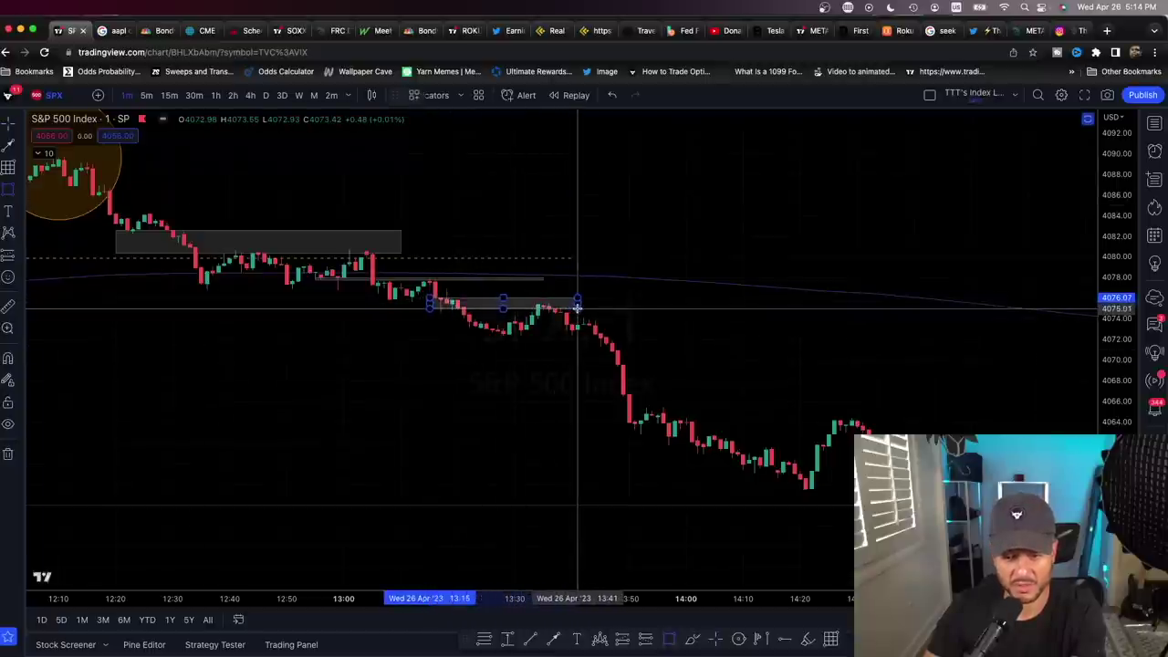
{"action": "scroll", "coordinate": [541, 371], "scroll_direction": "left", "scroll_amount": 3}
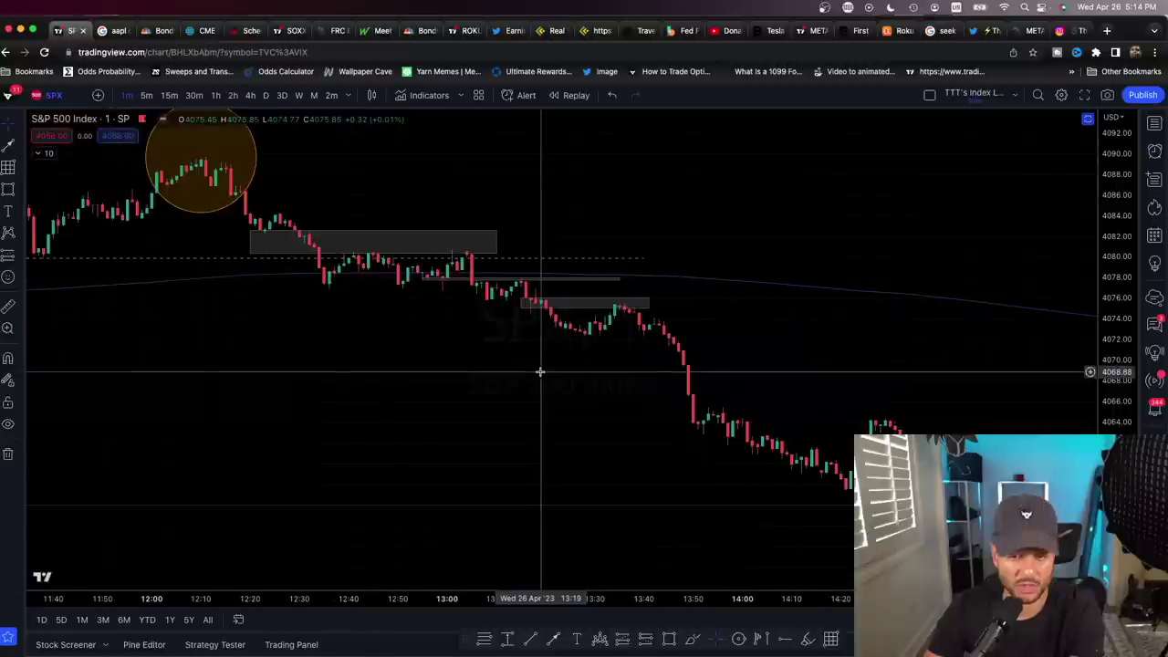
Step: Draw a small rectangle from about 4074.57 down to 4073.46 on the pullback just before 13:44, below the previous rectangle
{"action": "scroll", "coordinate": [540, 371], "scroll_direction": "right", "scroll_amount": 2}
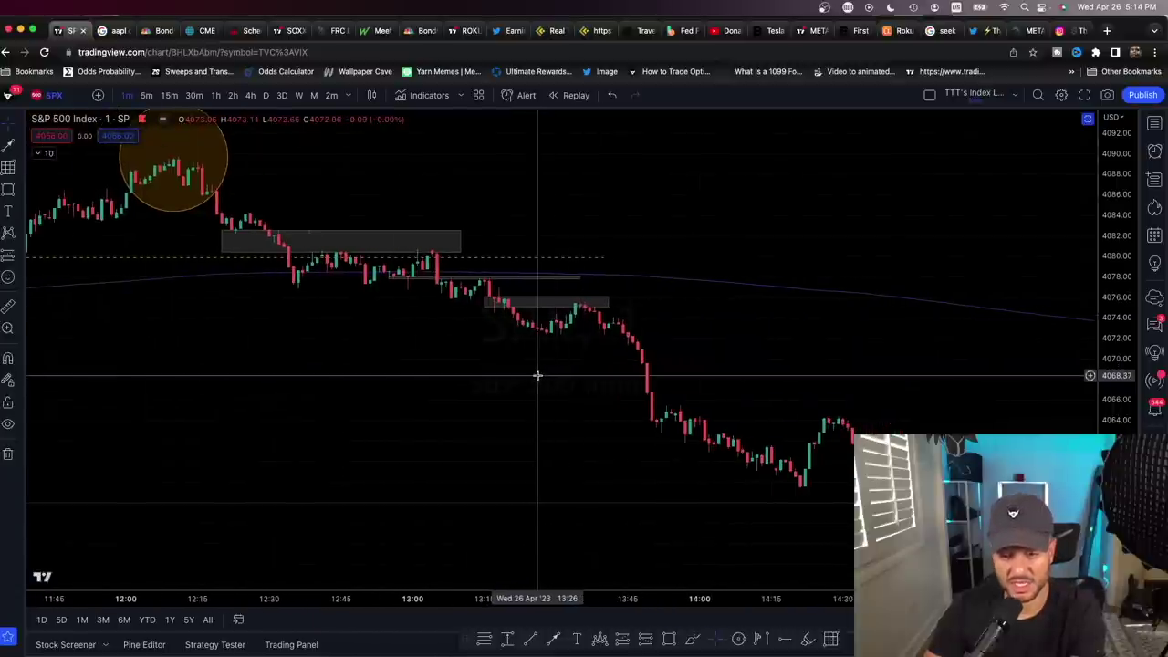
{"action": "scroll", "coordinate": [557, 367], "scroll_direction": "right", "scroll_amount": 1}
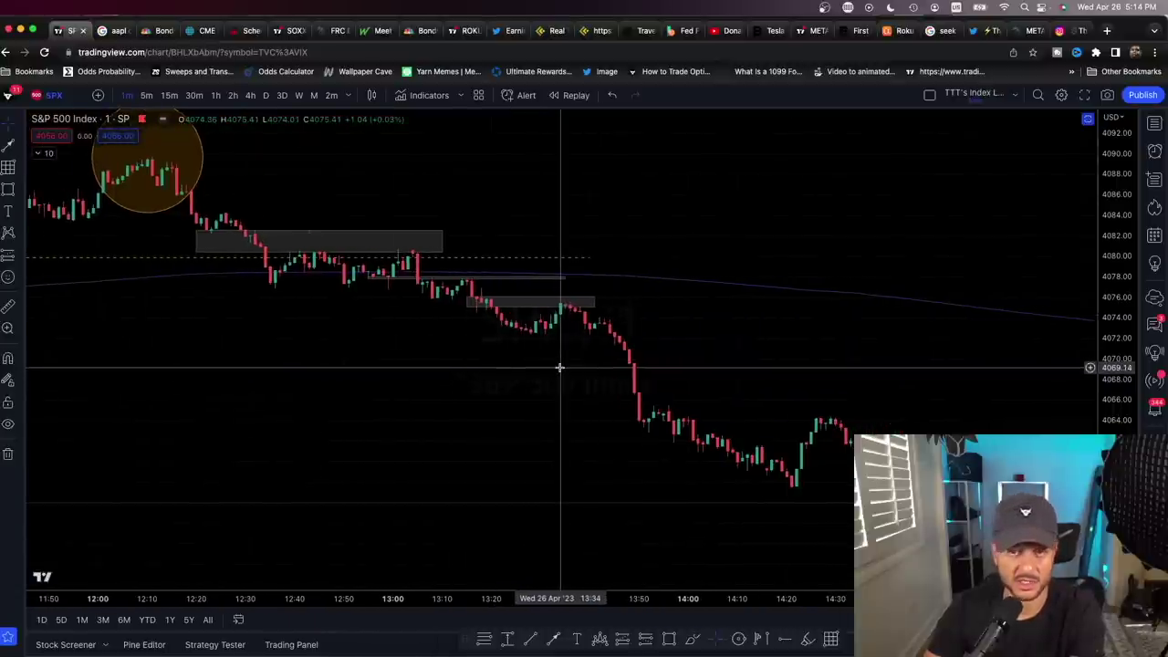
{"action": "scroll", "coordinate": [559, 367], "scroll_direction": "right", "scroll_amount": 1}
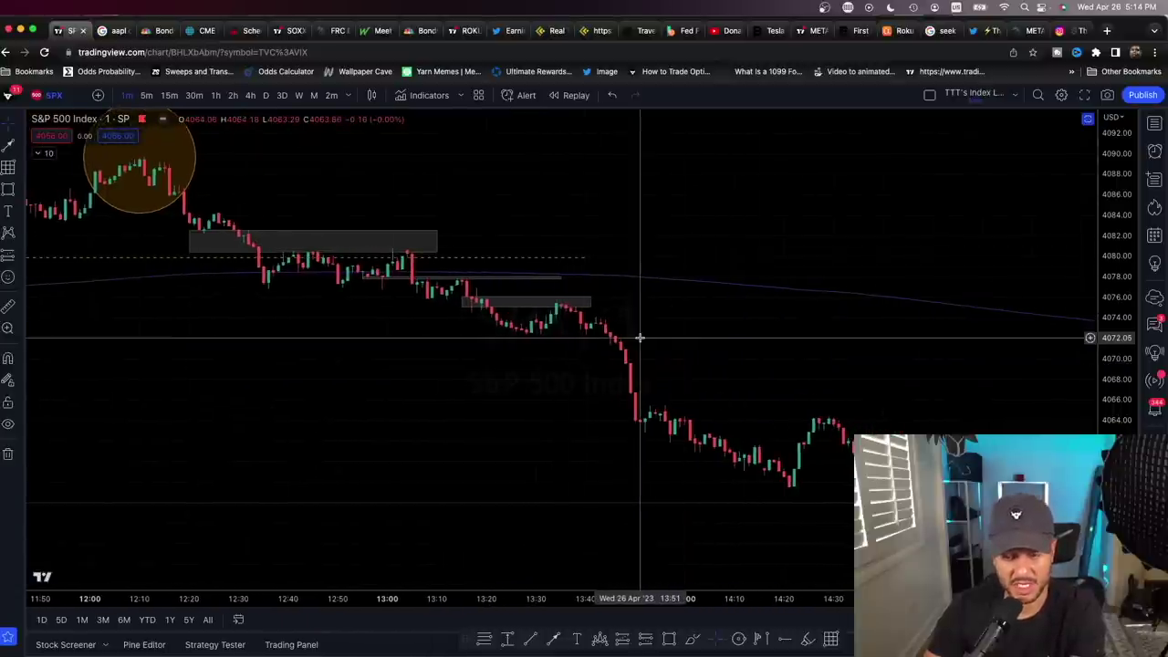
{"action": "scroll", "coordinate": [640, 337], "scroll_direction": "right", "scroll_amount": 1}
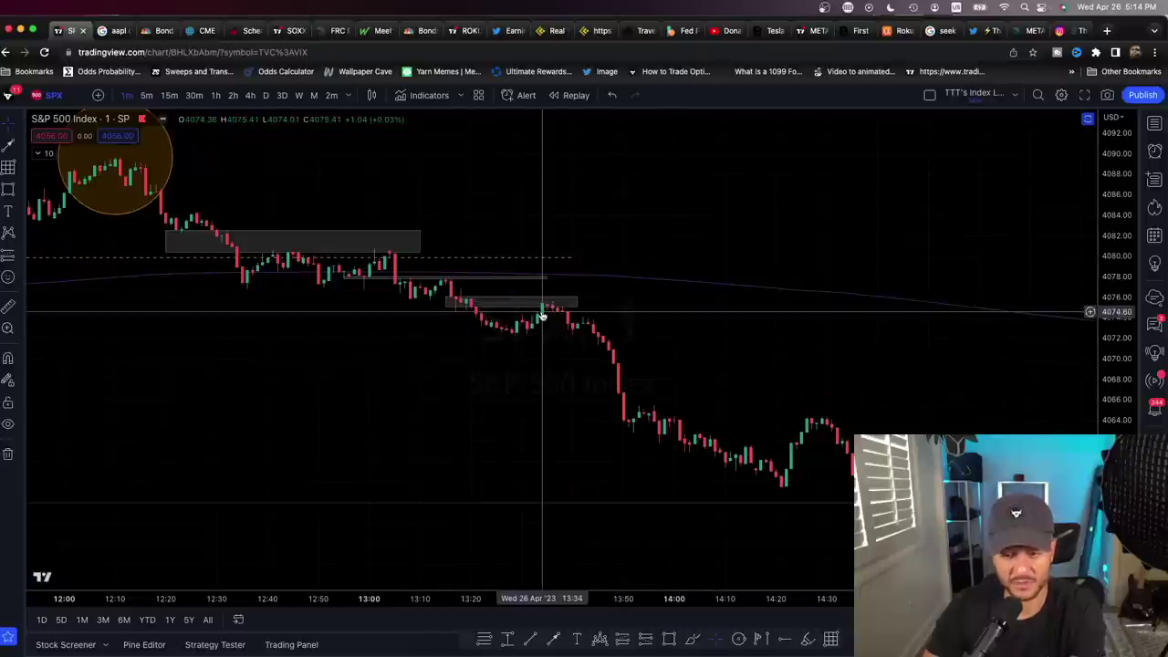
{"action": "scroll", "coordinate": [675, 337], "scroll_direction": "right", "scroll_amount": 3}
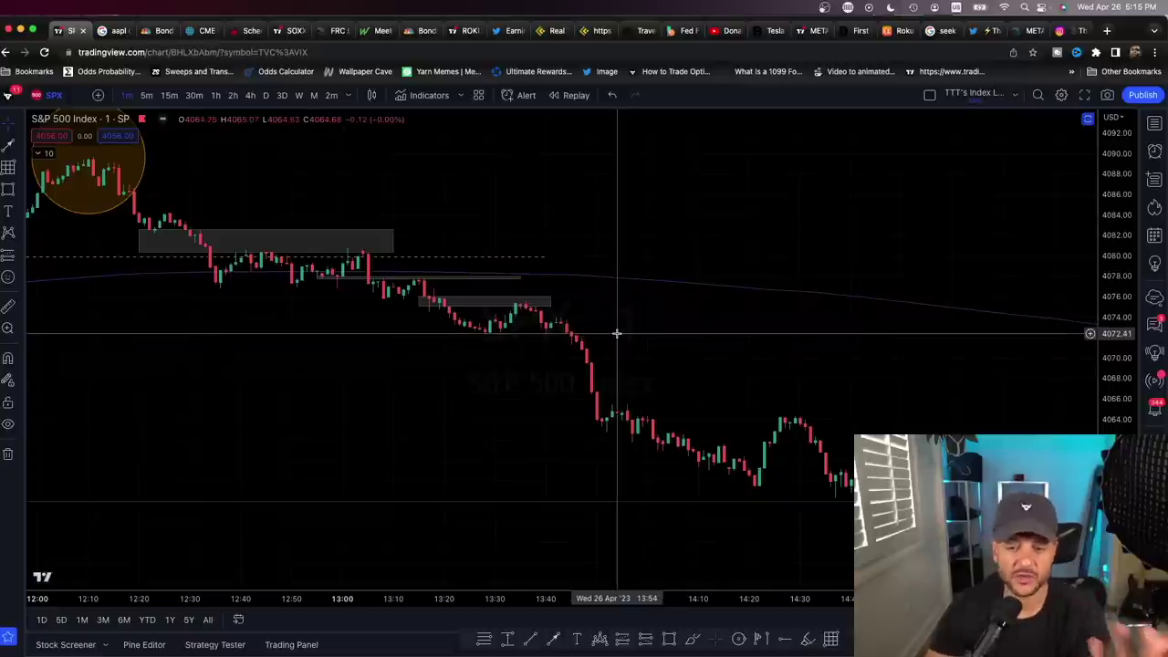
{"action": "left_click_drag", "start_coordinate": [615, 334], "coordinate": [563, 321]}
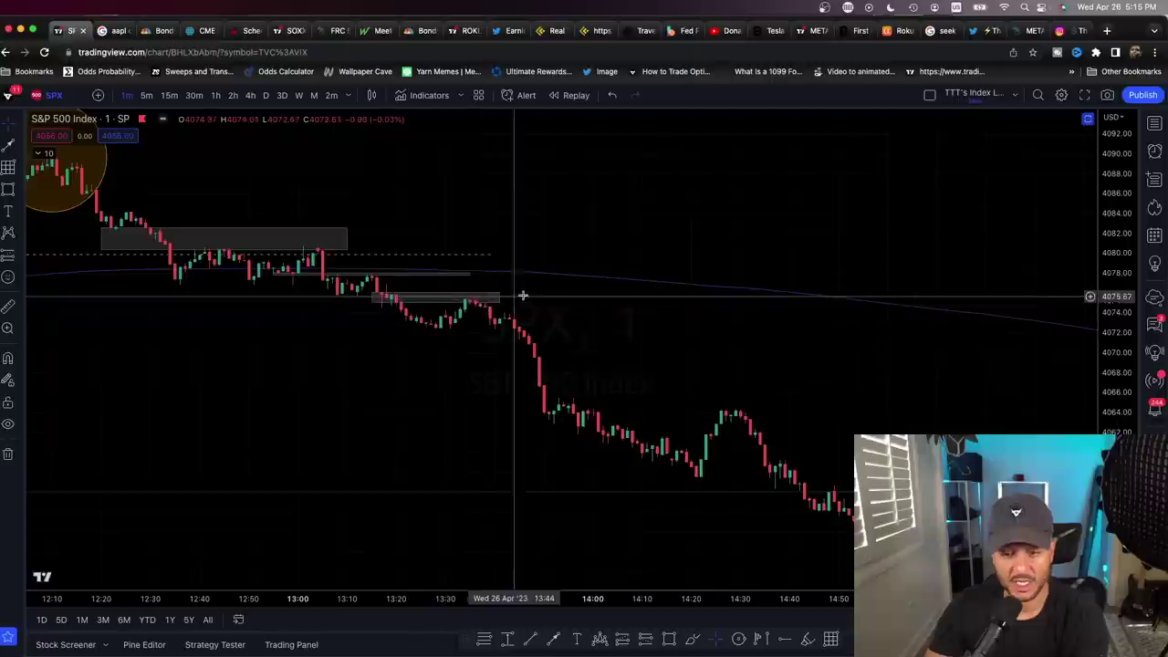
{"action": "scroll", "coordinate": [81, 253], "scroll_direction": "down", "scroll_amount": 1}
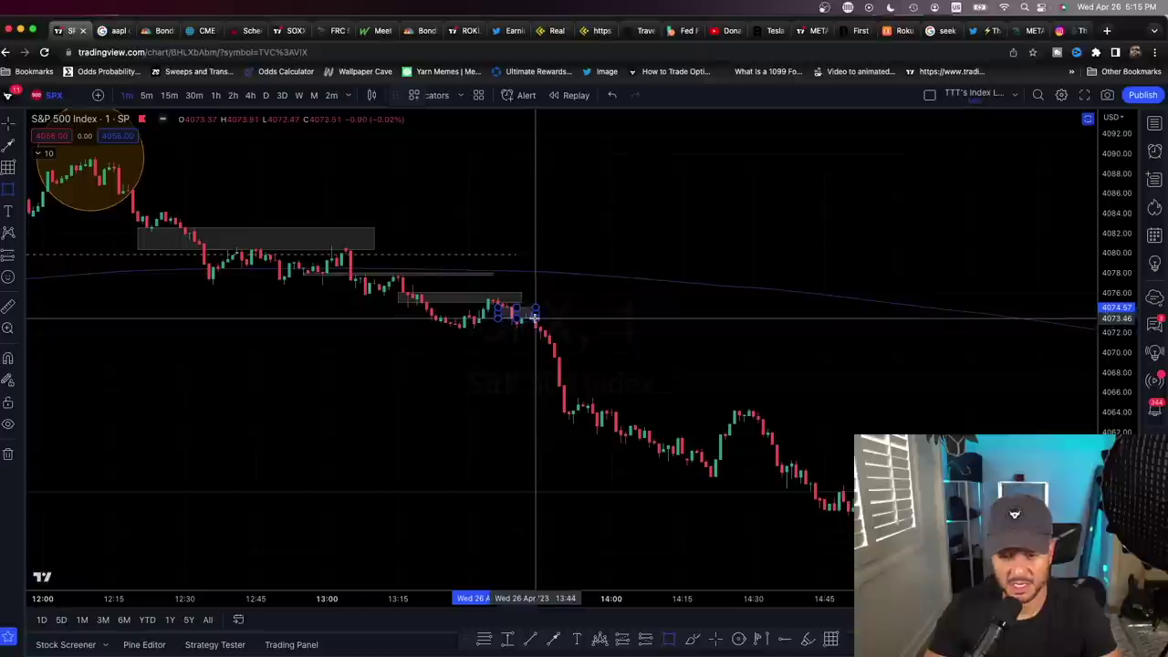
Step: Examine the 1-minute price action around the small rectangle and the sell-off that follows it after 13:45
{"action": "scroll", "coordinate": [614, 333], "scroll_direction": "down", "scroll_amount": 1}
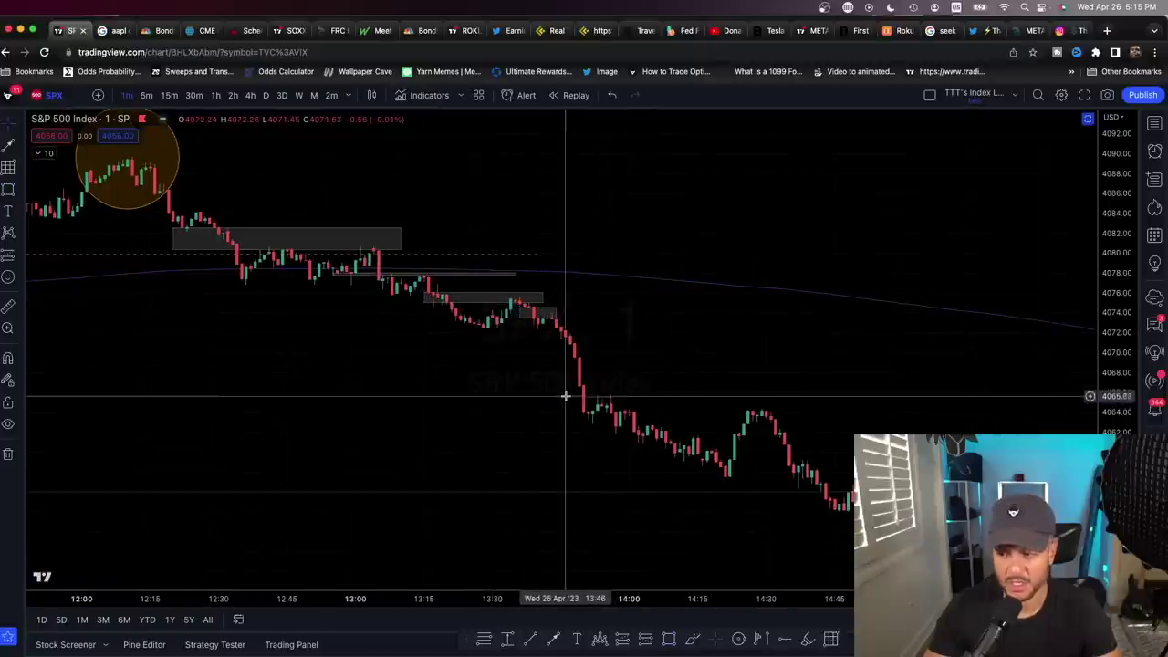
{"action": "scroll", "coordinate": [556, 329], "scroll_direction": "left", "scroll_amount": 5}
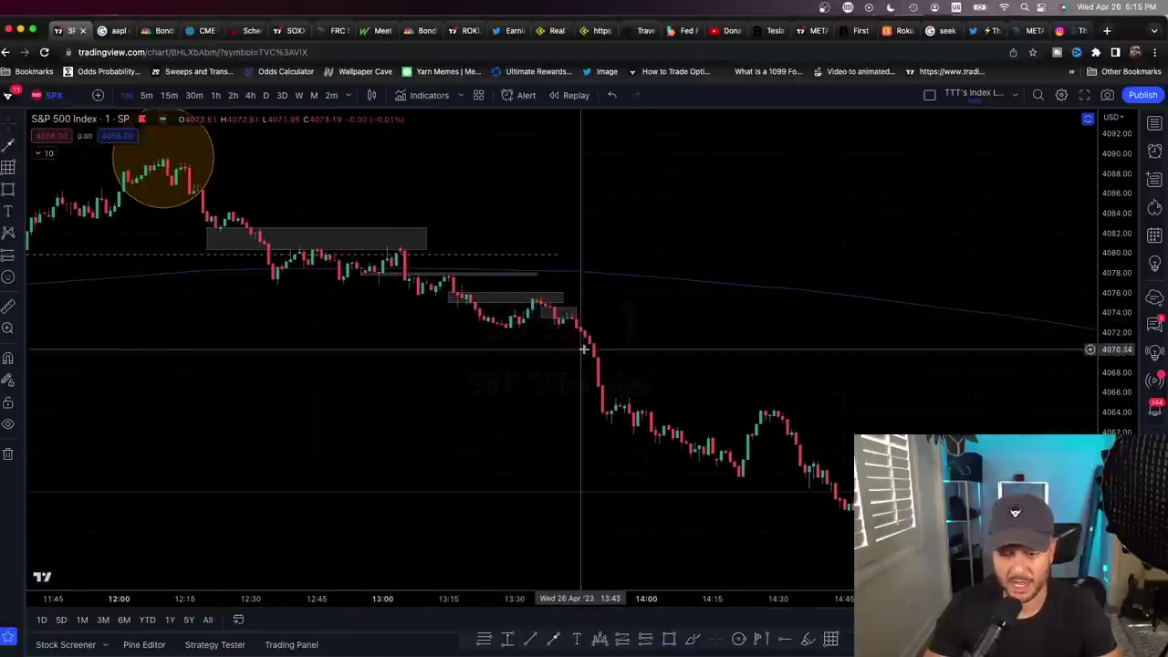
{"action": "scroll", "coordinate": [639, 347], "scroll_direction": "up", "scroll_amount": 3}
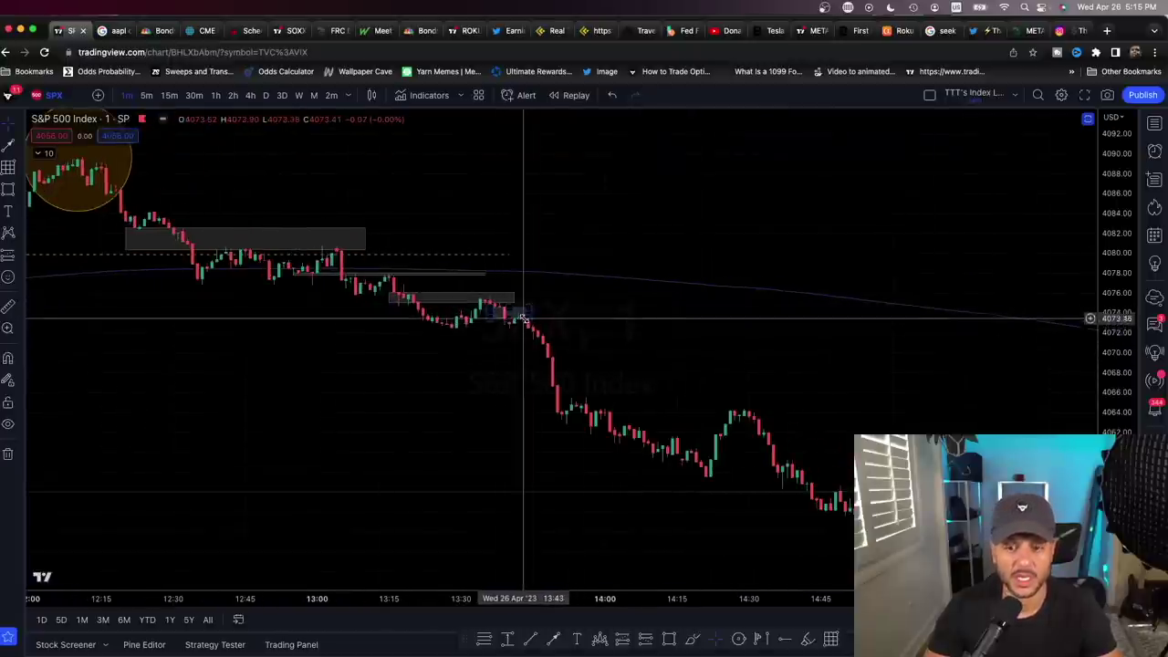
{"action": "scroll", "coordinate": [525, 313], "scroll_direction": "right", "scroll_amount": 3}
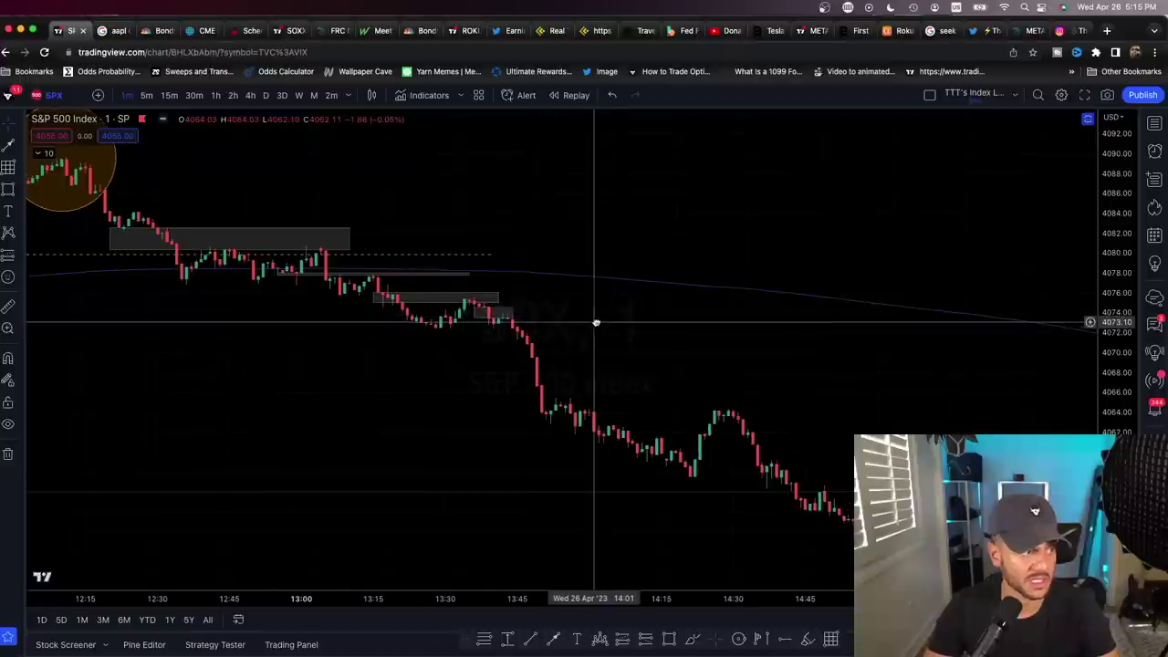
{"action": "scroll", "coordinate": [584, 324], "scroll_direction": "right", "scroll_amount": 2}
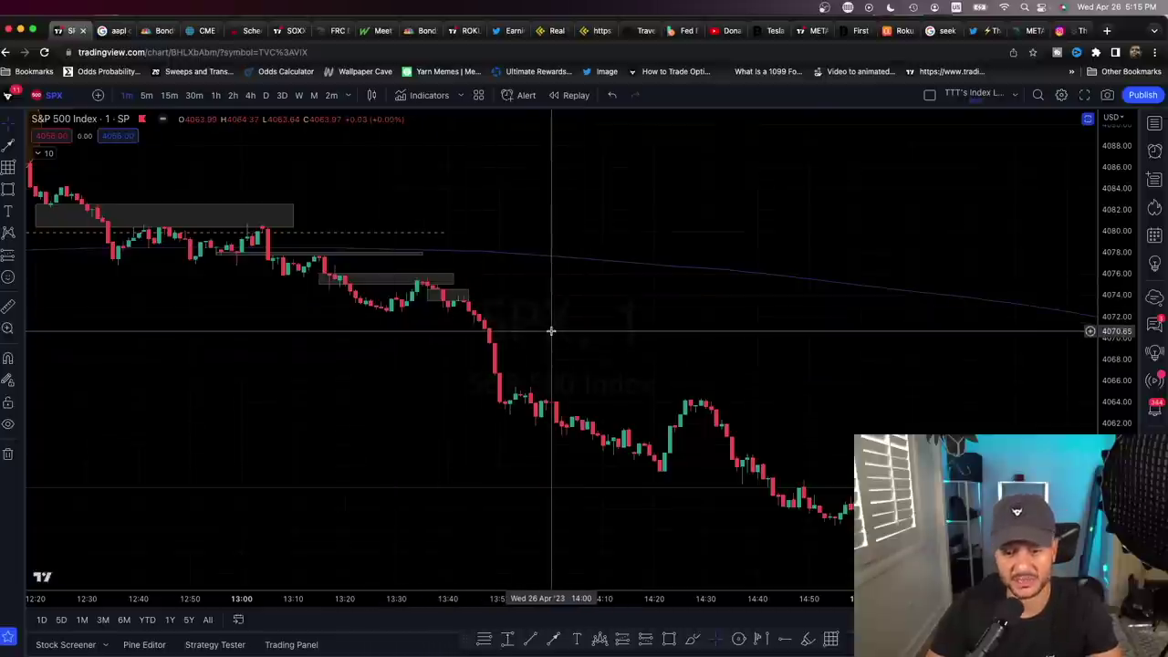
{"action": "scroll", "coordinate": [550, 332], "scroll_direction": "left", "scroll_amount": 5}
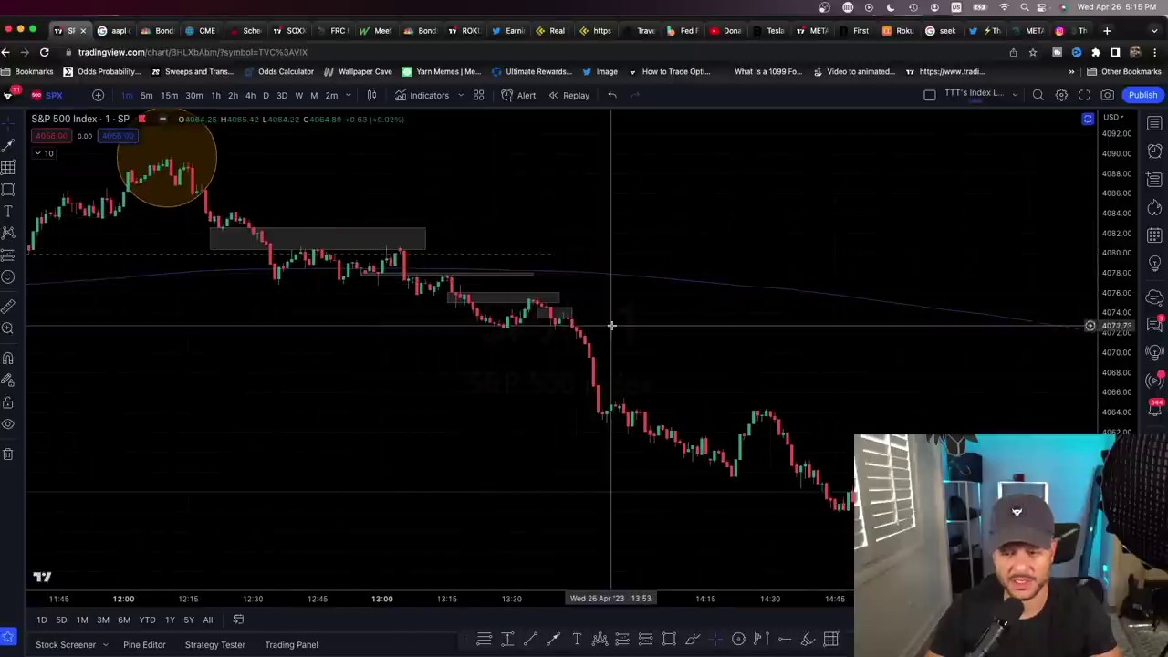
Step: View the S&P 500 on the 1-hour interval, and return to the April 26 session on the 5-minute interval
{"action": "left_click", "coordinate": [216, 95]}
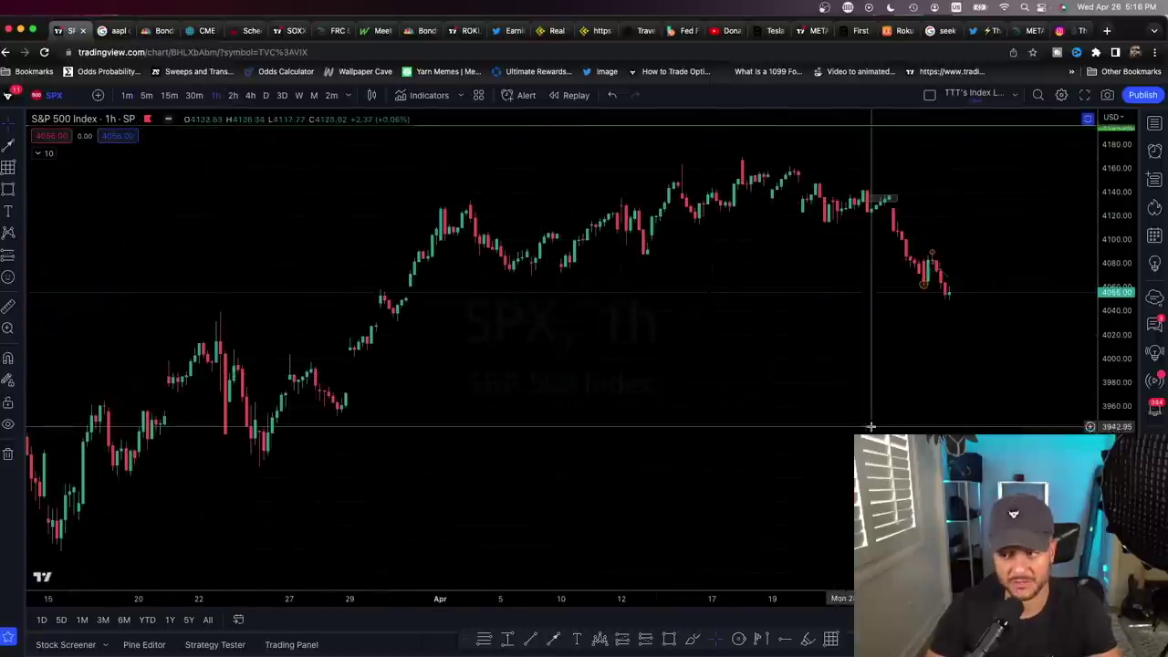
{"action": "scroll", "coordinate": [840, 419], "scroll_direction": "up", "scroll_amount": 4}
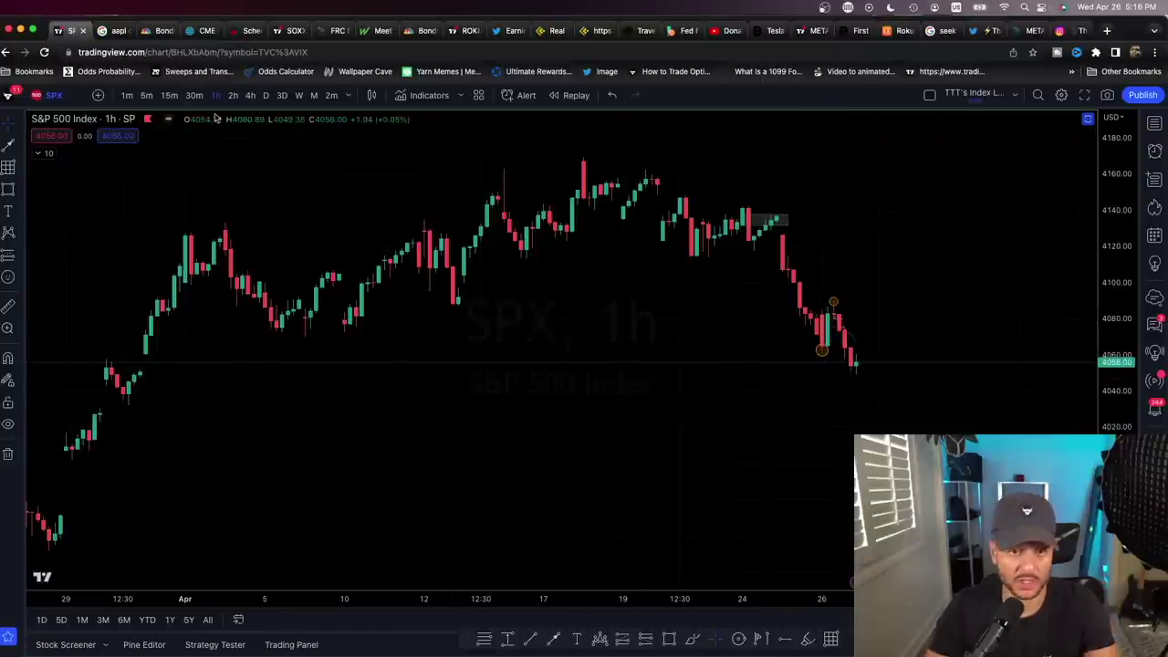
{"action": "left_click", "coordinate": [146, 95]}
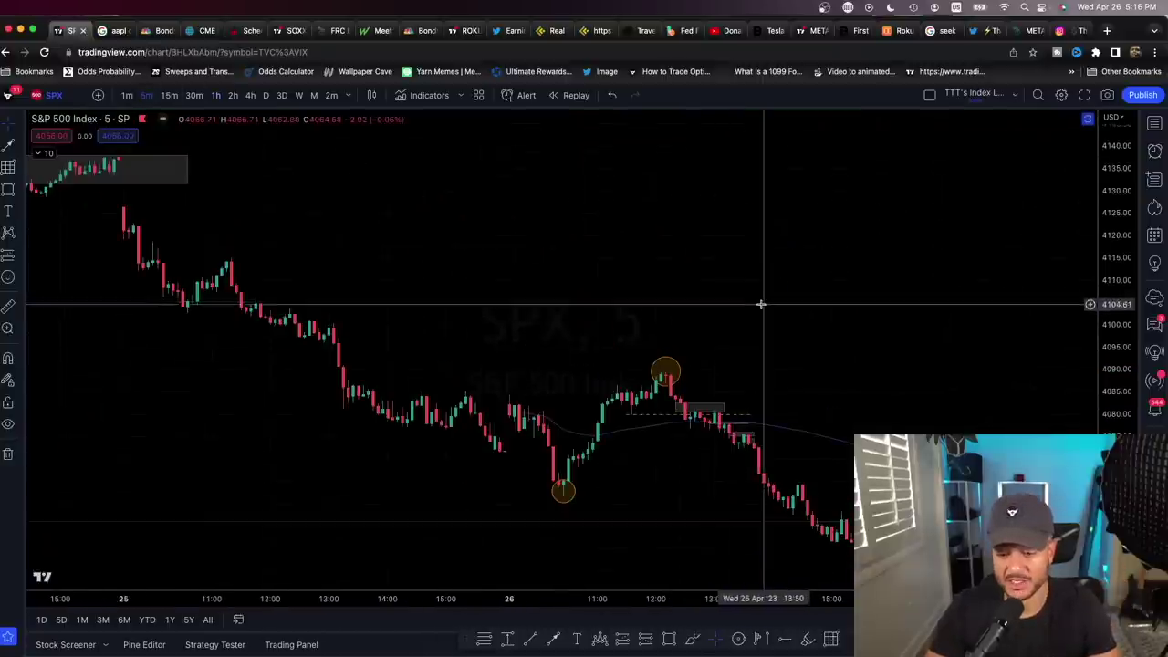
{"action": "scroll", "coordinate": [760, 306], "scroll_direction": "up", "scroll_amount": 3}
{"action": "scroll", "coordinate": [760, 305], "scroll_direction": "down", "scroll_amount": 1}
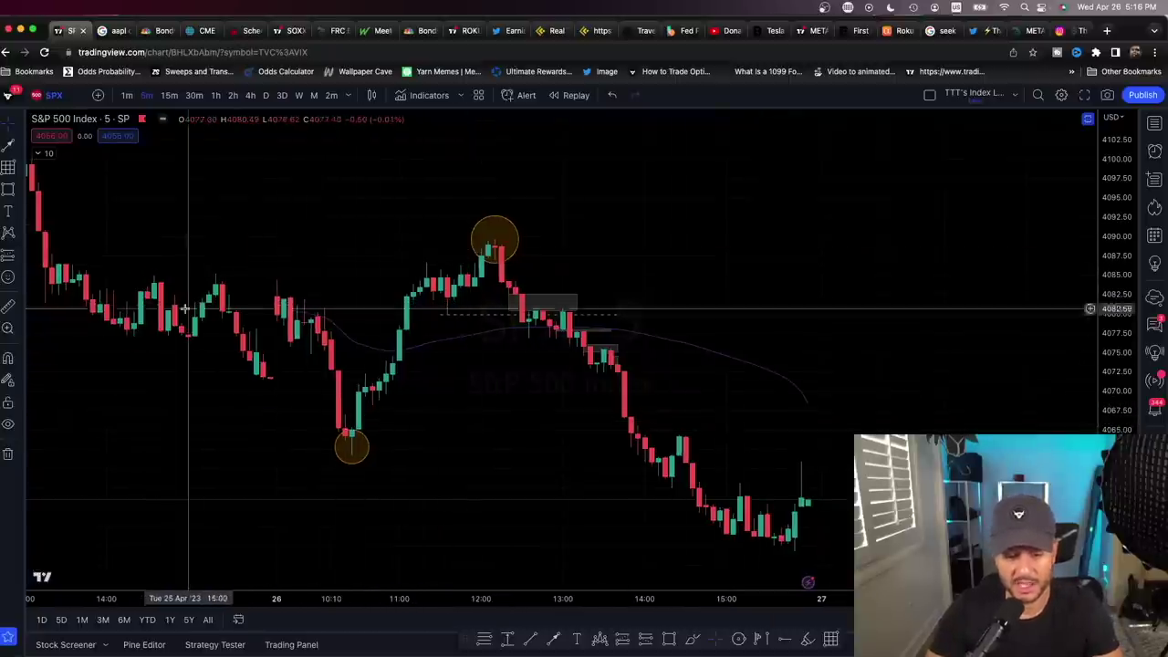
Step: Draw a long thin rectangle from about 4065.28 down to 4063.95, spanning 10:05 to 14:25, and remove it
{"action": "left_click", "coordinate": [8, 192]}
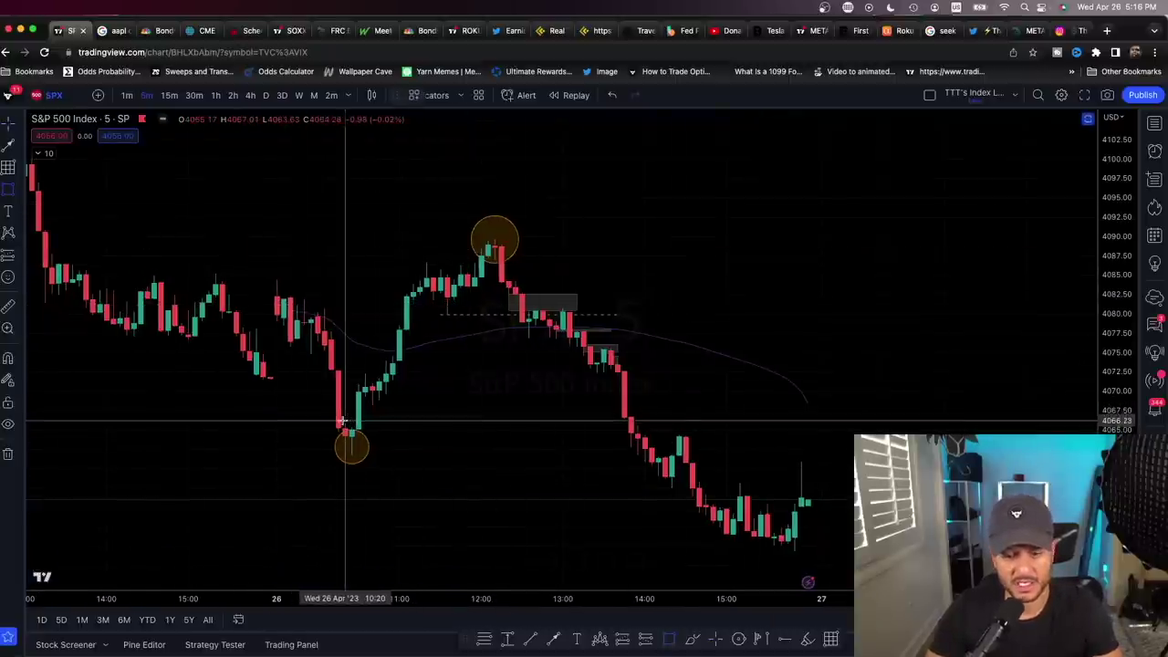
{"action": "left_click_drag", "start_coordinate": [345, 427], "coordinate": [679, 436]}
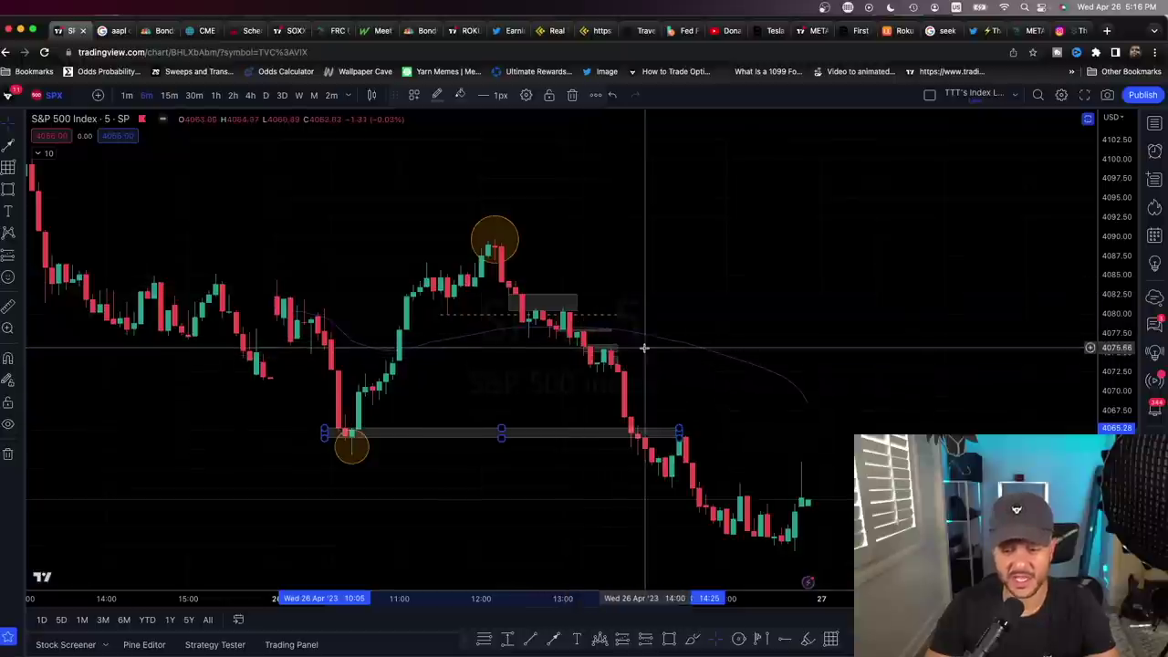
{"action": "scroll", "coordinate": [651, 352], "scroll_direction": "right", "scroll_amount": 1}
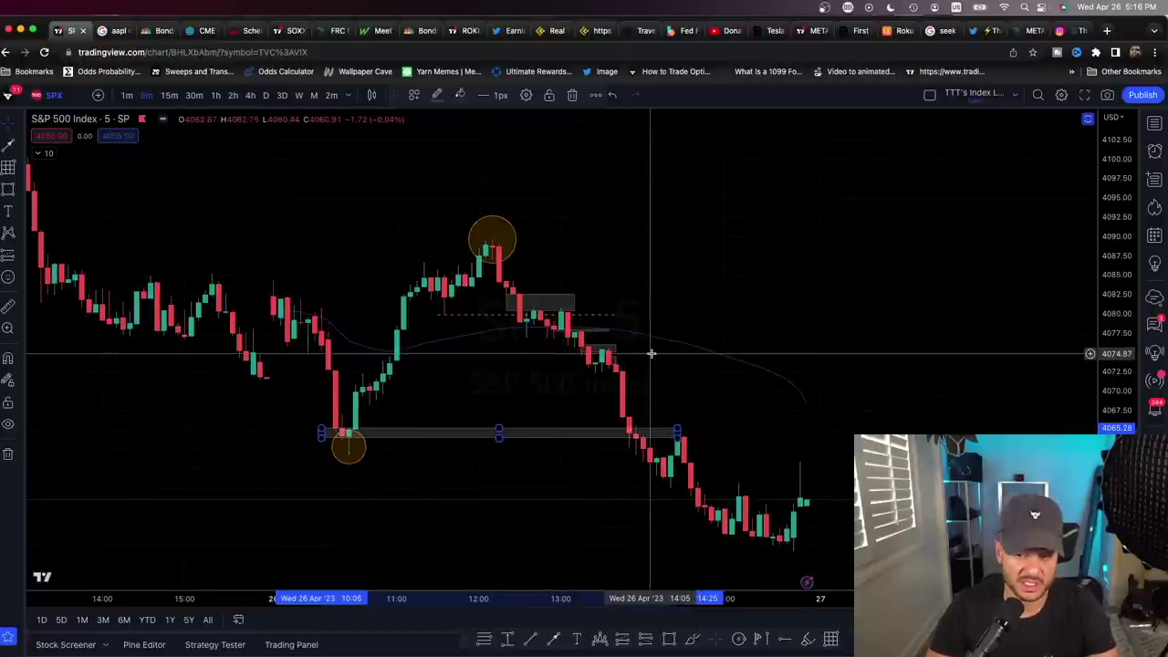
{"action": "scroll", "coordinate": [649, 356], "scroll_direction": "right", "scroll_amount": 2}
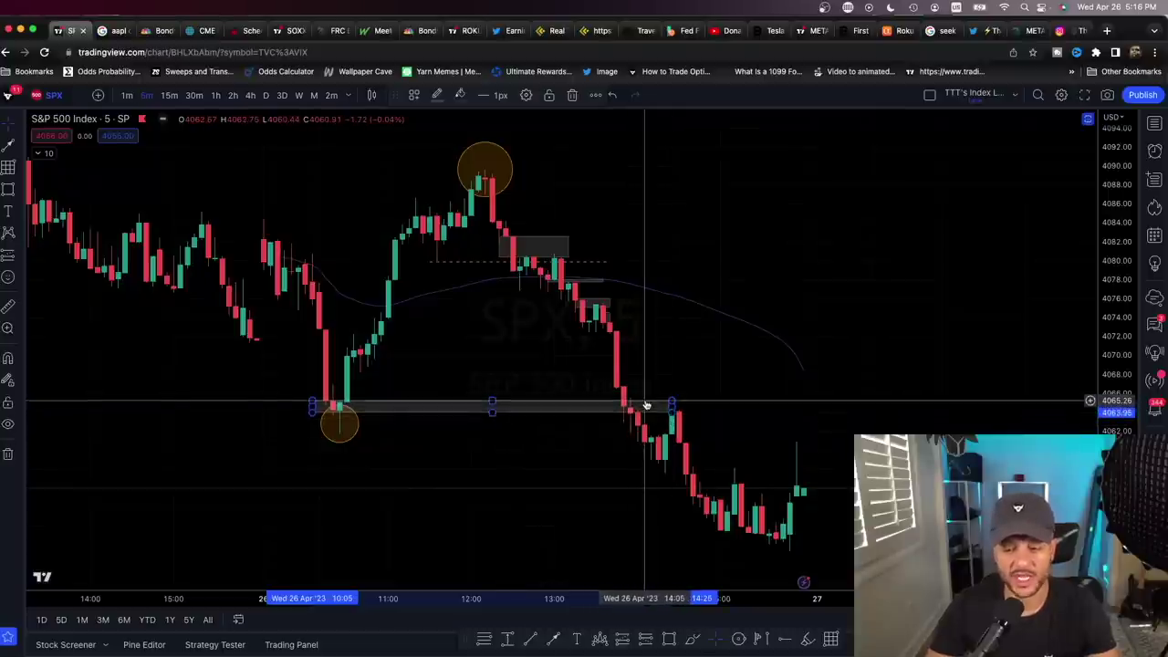
{"action": "scroll", "coordinate": [735, 445], "scroll_direction": "up", "scroll_amount": 1}
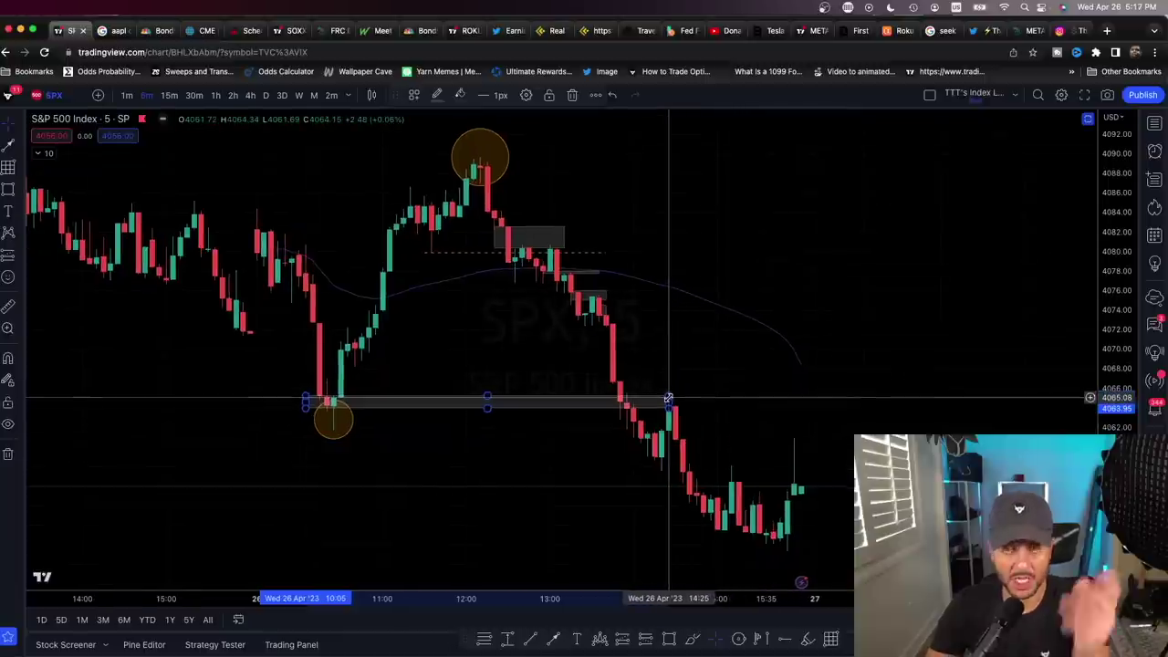
{"action": "key", "text": "Delete"}
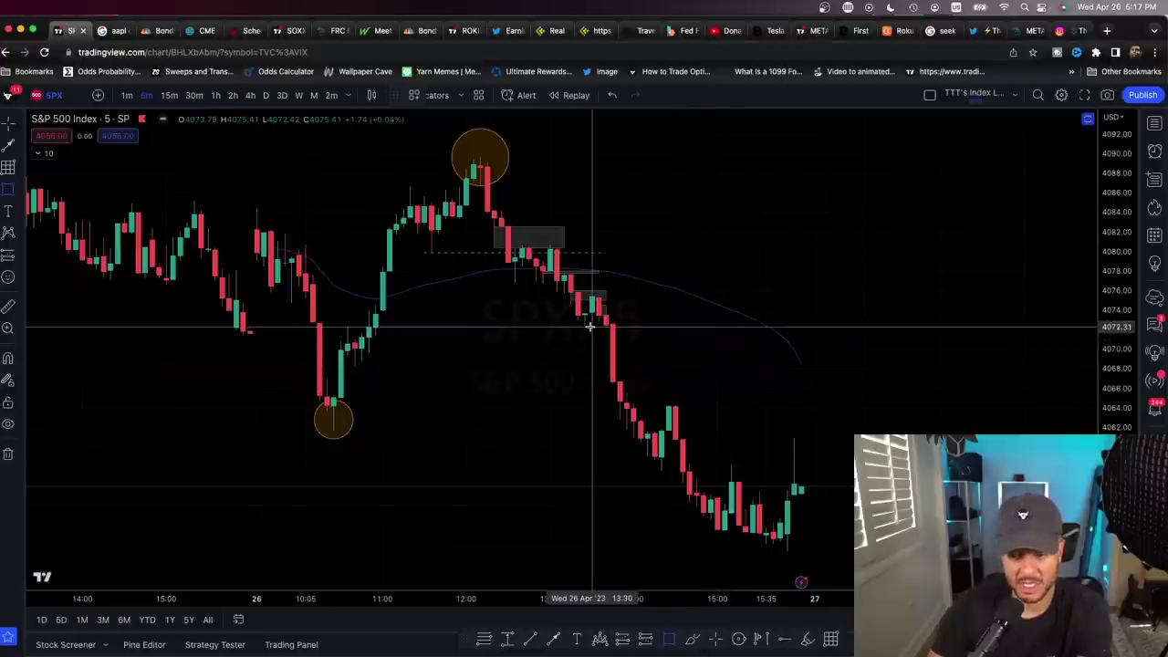
Step: Try a rectangle from about 4072.37 to 4066.77 and a thin one from 4066.46 to 4065.52 on the post-13:30 drop, and remove both
{"action": "mouse_move", "coordinate": [591, 326]}
{"action": "left_mouse_down"}
{"action": "mouse_move", "coordinate": [647, 378]}
{"action": "mouse_move", "coordinate": [675, 379]}
{"action": "left_mouse_up"}
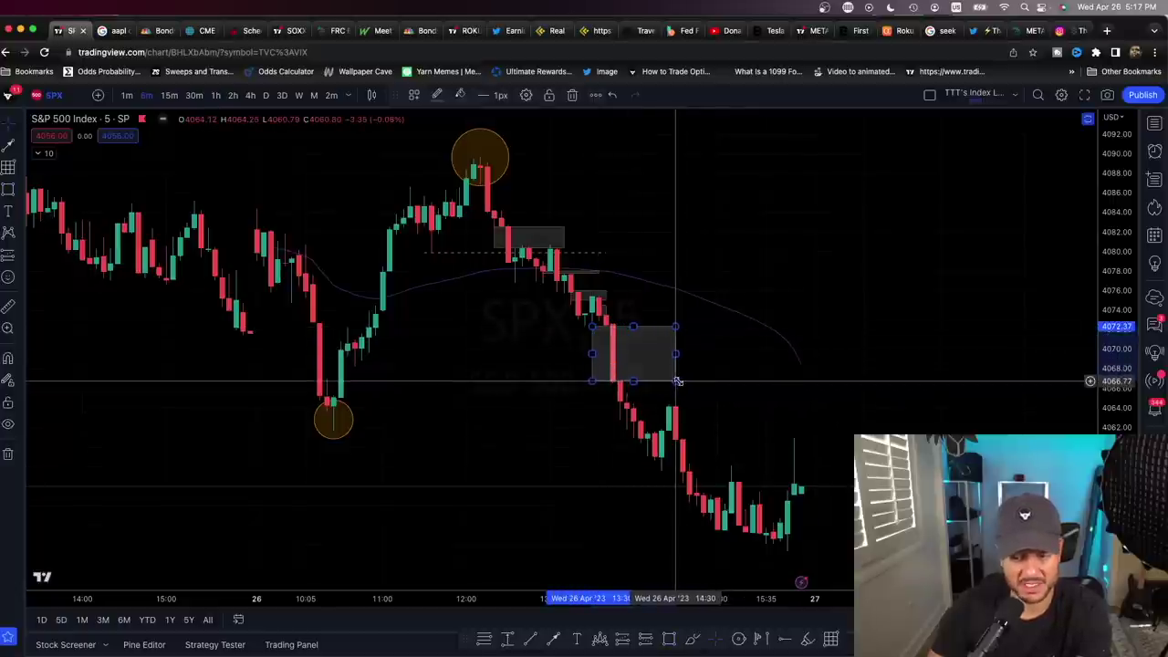
{"action": "left_click", "coordinate": [648, 329]}
{"action": "key", "text": "Delete"}
{"action": "key", "text": "alt+shift+r"}
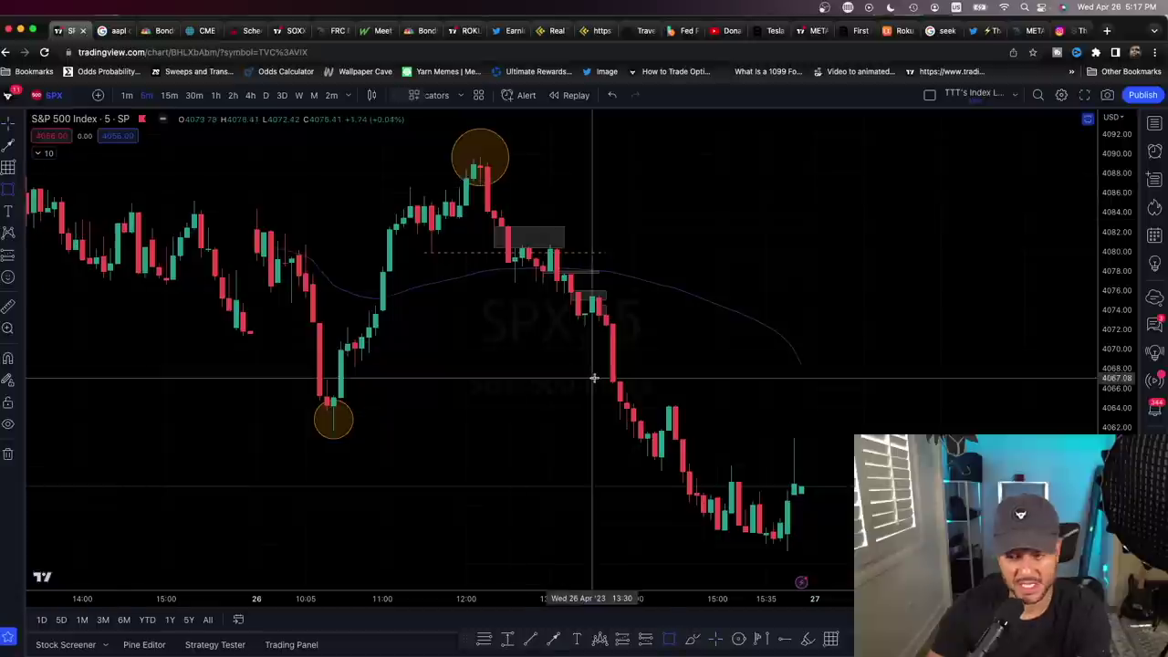
{"action": "left_click_drag", "start_coordinate": [607, 386], "coordinate": [668, 391]}
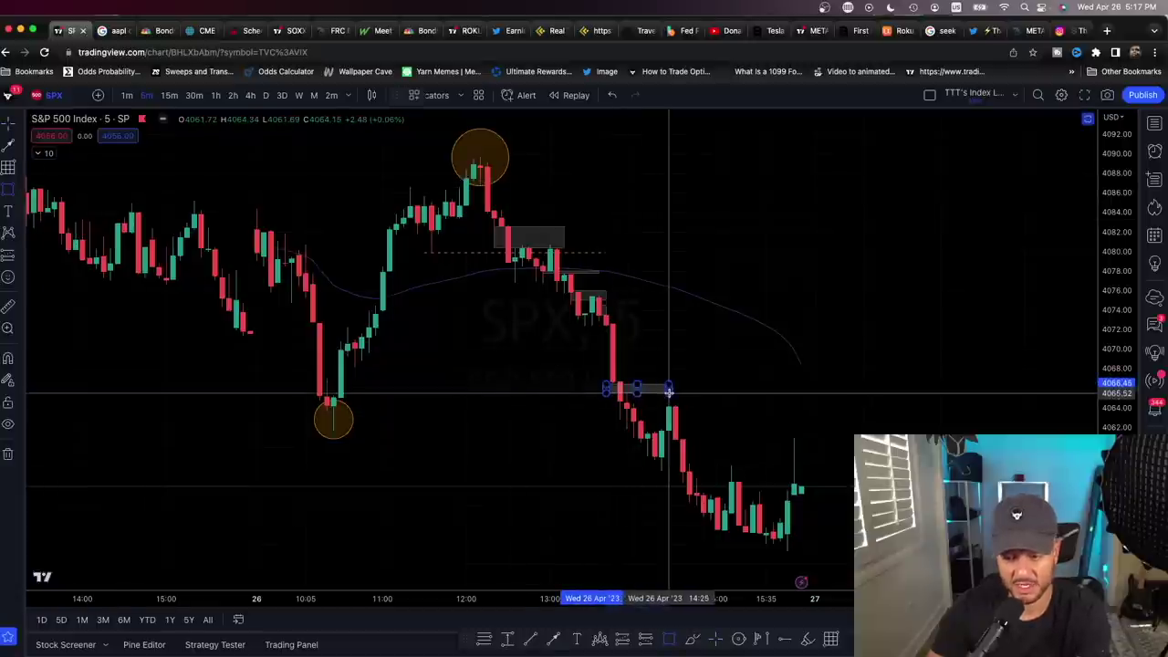
{"action": "key", "text": "Escape"}
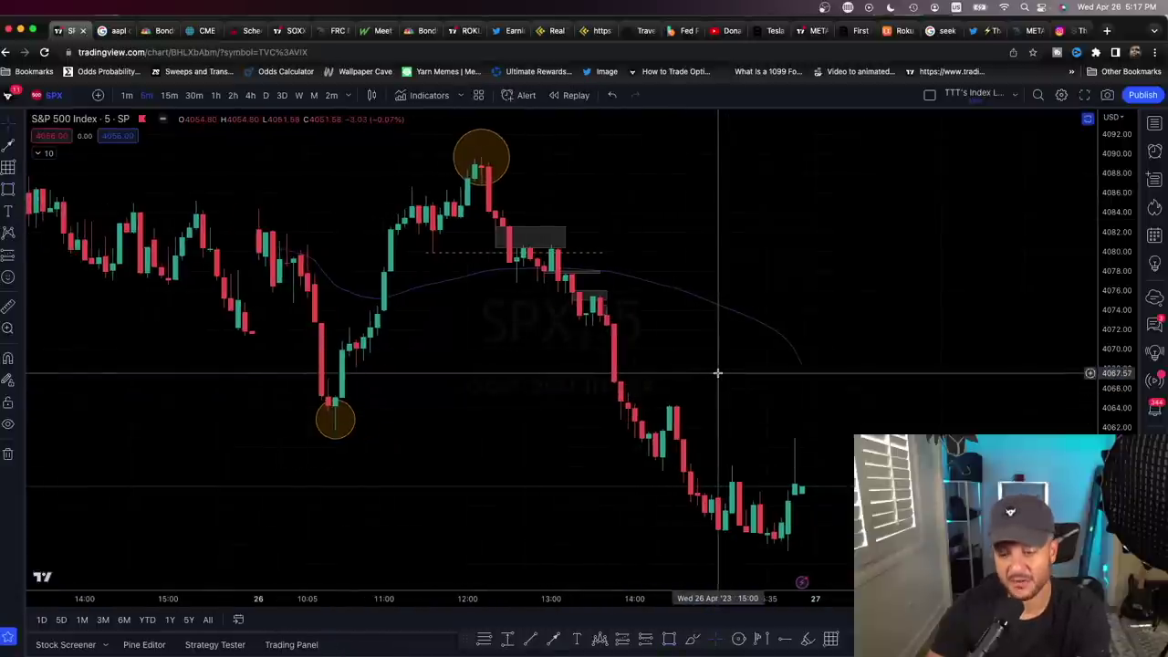
Step: Change the S&P 500 chart to the 2-minute interval and frame the April 26 session with both circles and the rectangles
{"action": "key", "text": "2"}
{"action": "key", "text": "Return"}
{"action": "scroll", "coordinate": [654, 338], "scroll_direction": "left", "scroll_amount": 5}
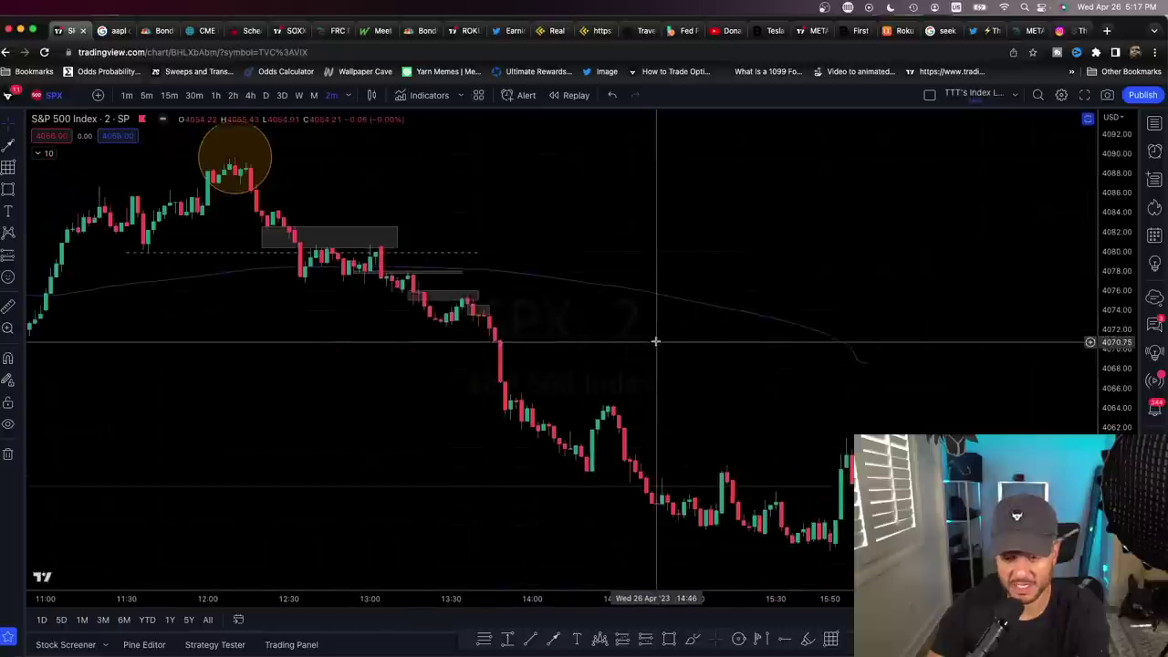
{"action": "scroll", "coordinate": [685, 350], "scroll_direction": "left", "scroll_amount": 2}
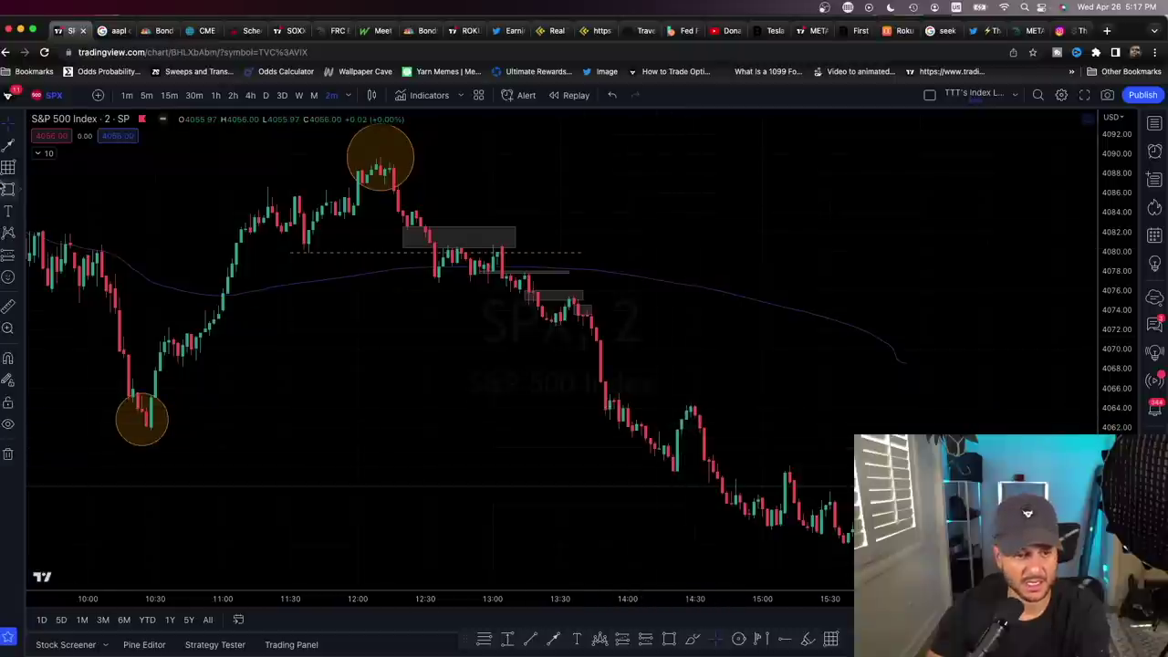
Step: Try a rectangle around the bounce between about 14:15 and 14:40 on the 2-minute chart, and remove it
{"action": "left_click", "coordinate": [7, 191]}
{"action": "left_click_drag", "start_coordinate": [663, 398], "coordinate": [713, 477]}
{"action": "key", "text": "Delete"}
Step: Change the S&P 500 chart to the 3-minute interval and frame the April 26 session through the afternoon decline
{"action": "scroll", "coordinate": [715, 393], "scroll_direction": "up", "scroll_amount": 2}
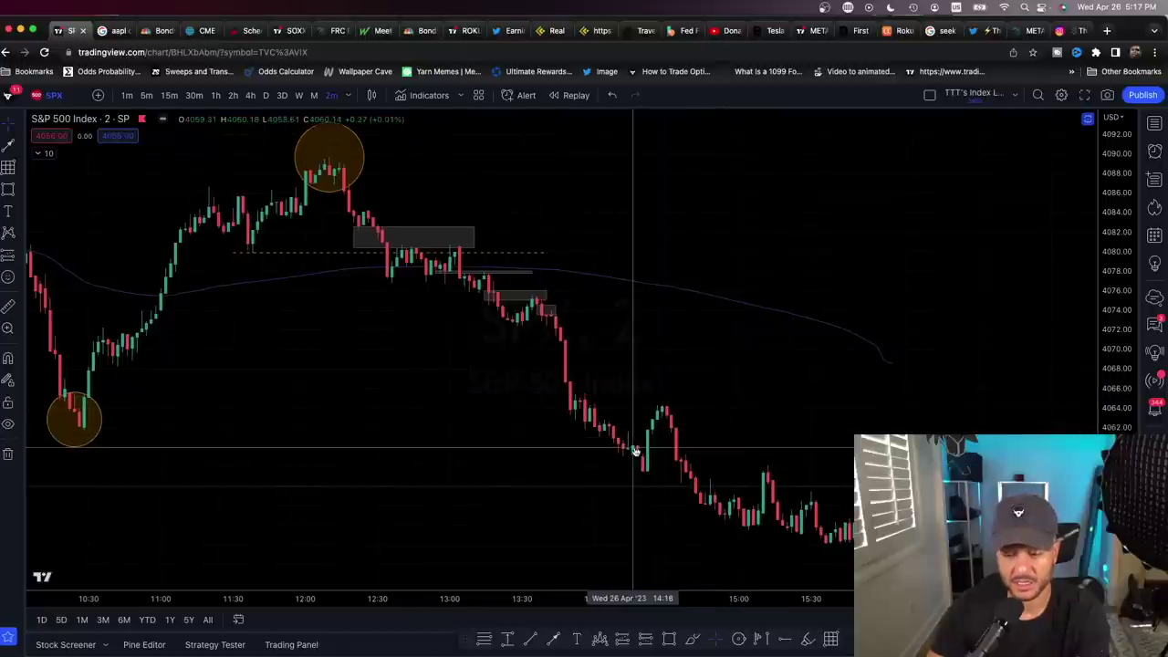
{"action": "left_click", "coordinate": [332, 95]}
{"action": "left_click", "coordinate": [382, 172]}
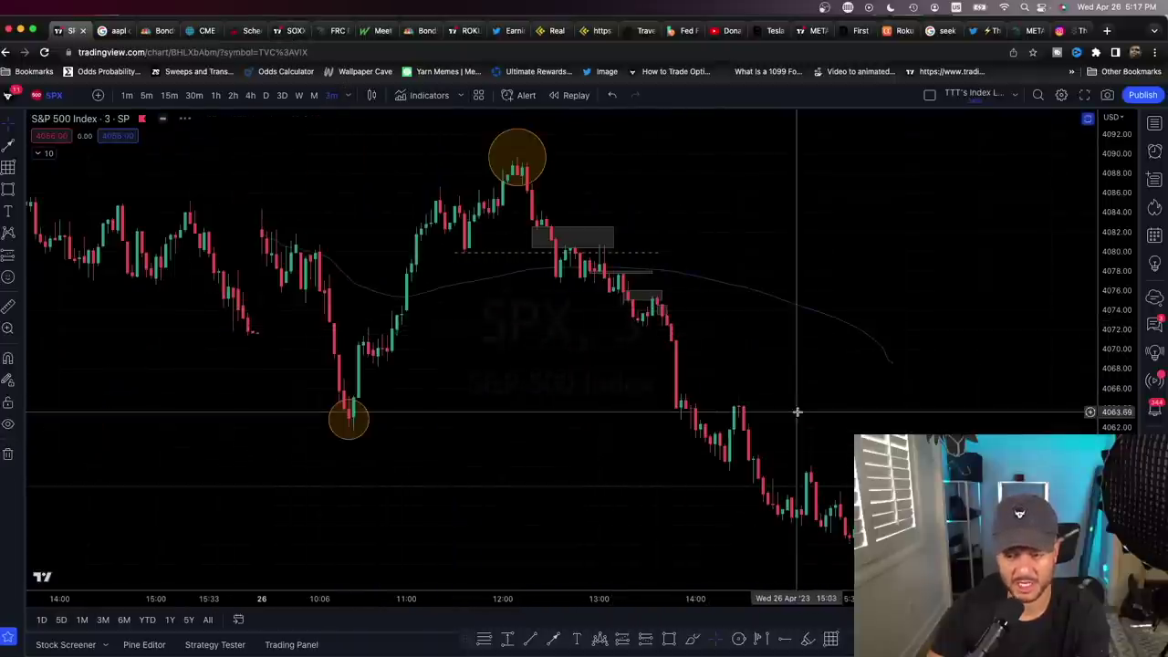
{"action": "scroll", "coordinate": [776, 410], "scroll_direction": "right", "scroll_amount": 3}
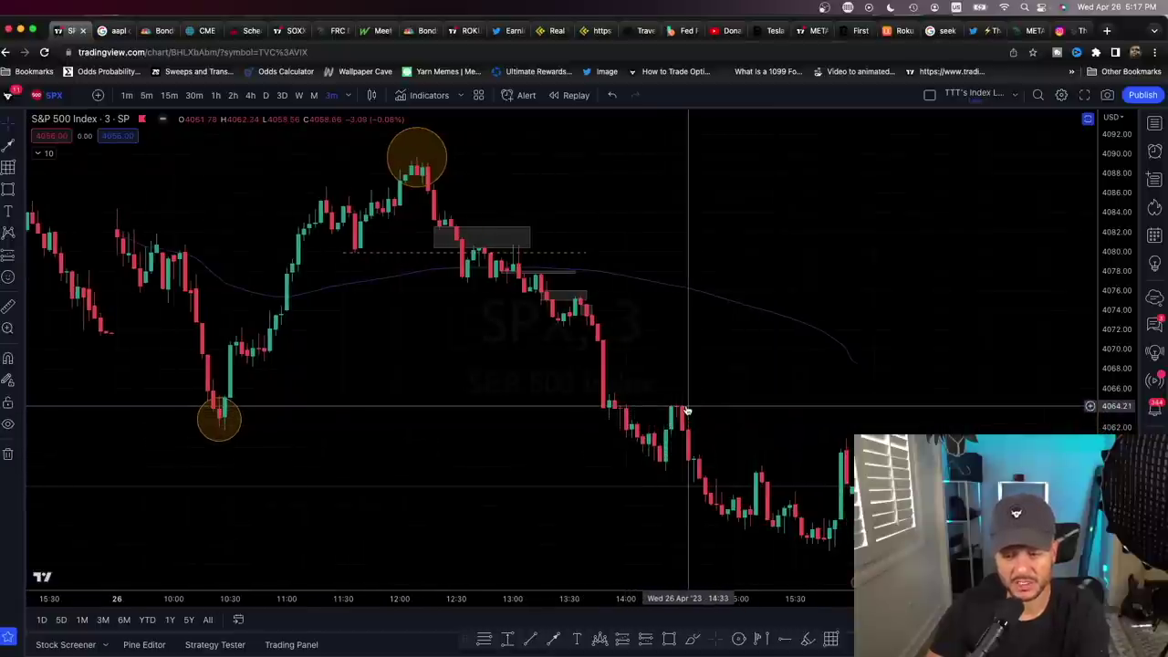
{"action": "scroll", "coordinate": [698, 404], "scroll_direction": "right", "scroll_amount": 2}
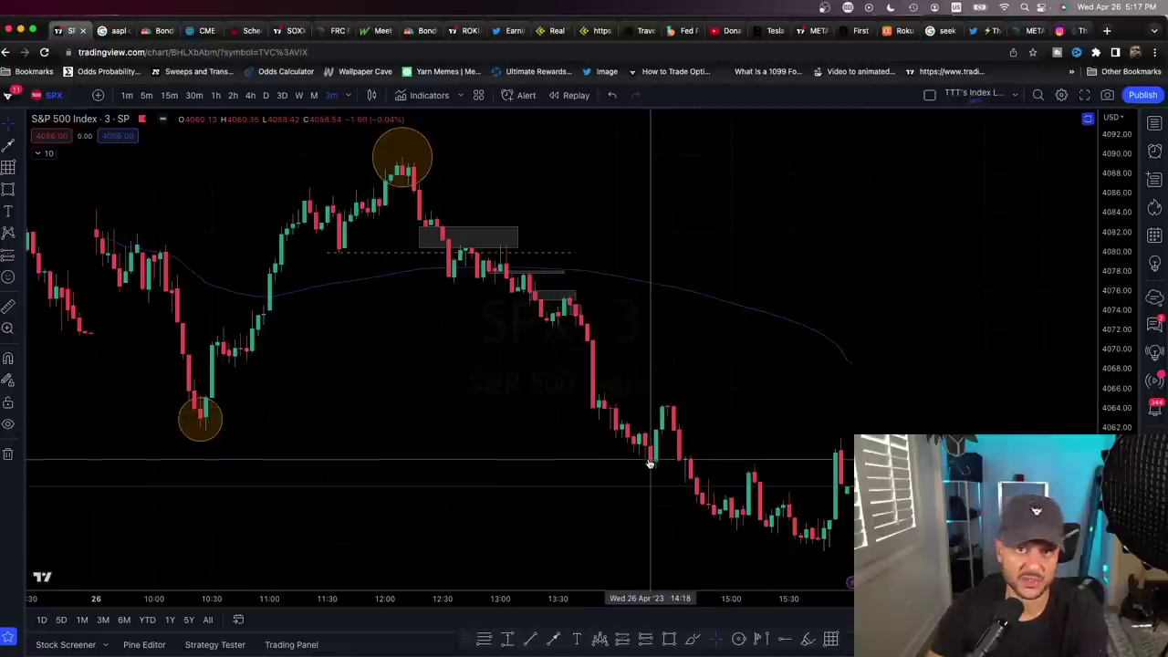
Step: Sketch a freehand brush stroke from the 14:27 bounce high near 4064 up to about 4082, and remove it
{"action": "left_click", "coordinate": [14, 148]}
{"action": "left_click", "coordinate": [43, 151]}
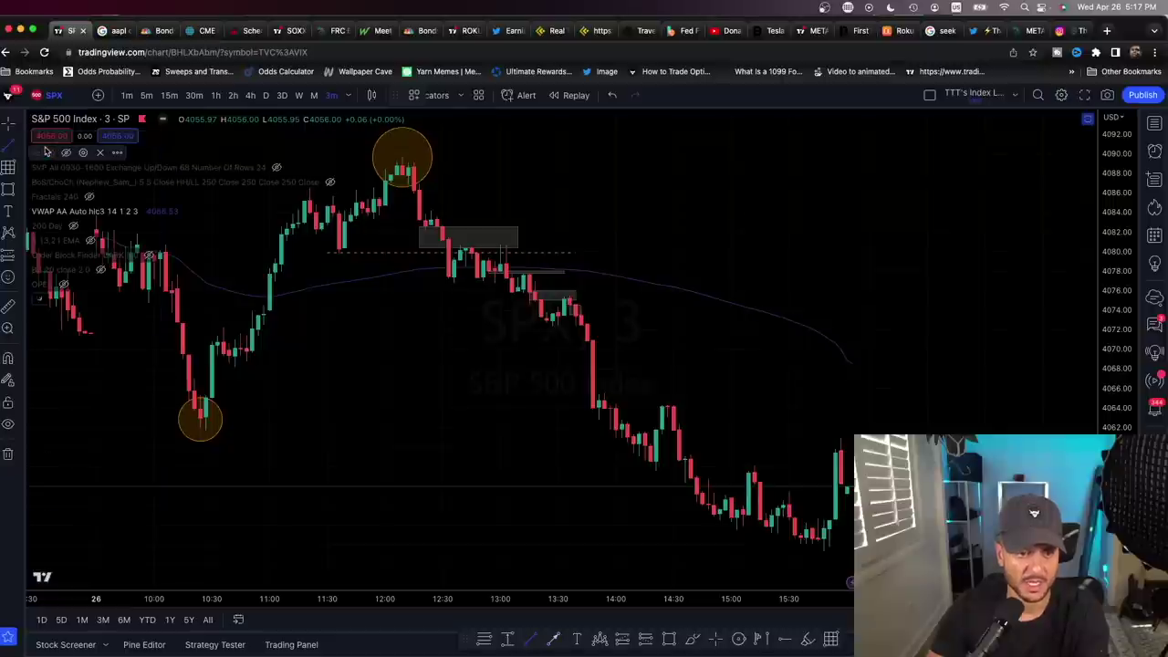
{"action": "left_click", "coordinate": [9, 189]}
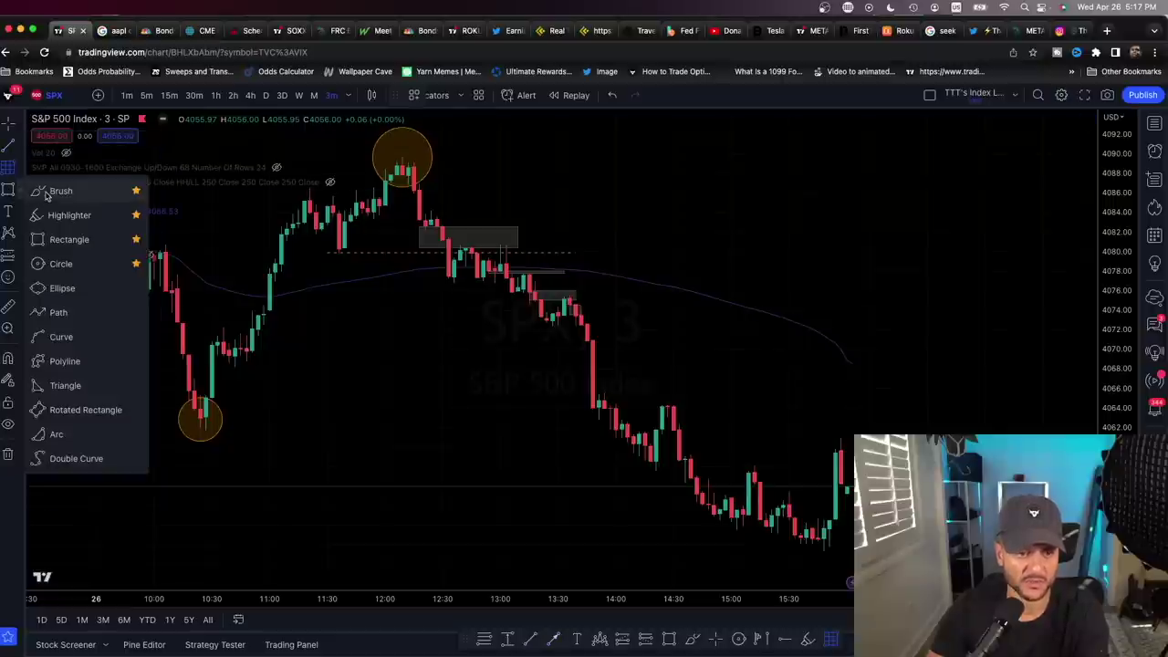
{"action": "left_click", "coordinate": [55, 189]}
{"action": "left_click_drag", "start_coordinate": [666, 410], "coordinate": [683, 225]}
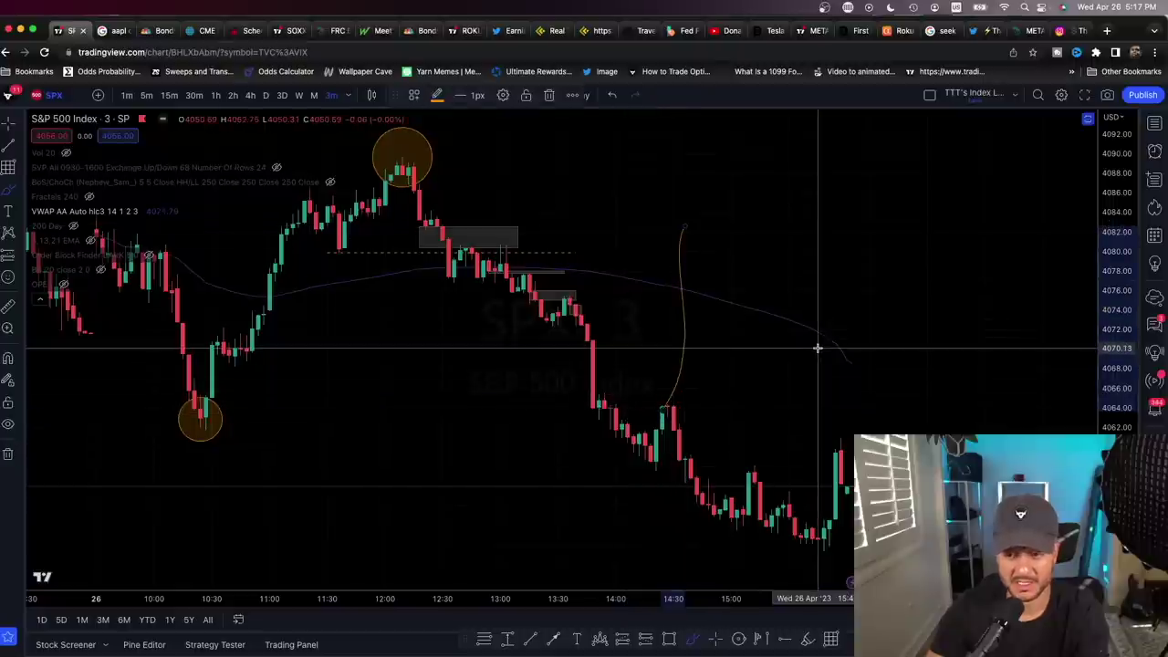
{"action": "key", "text": "Delete"}
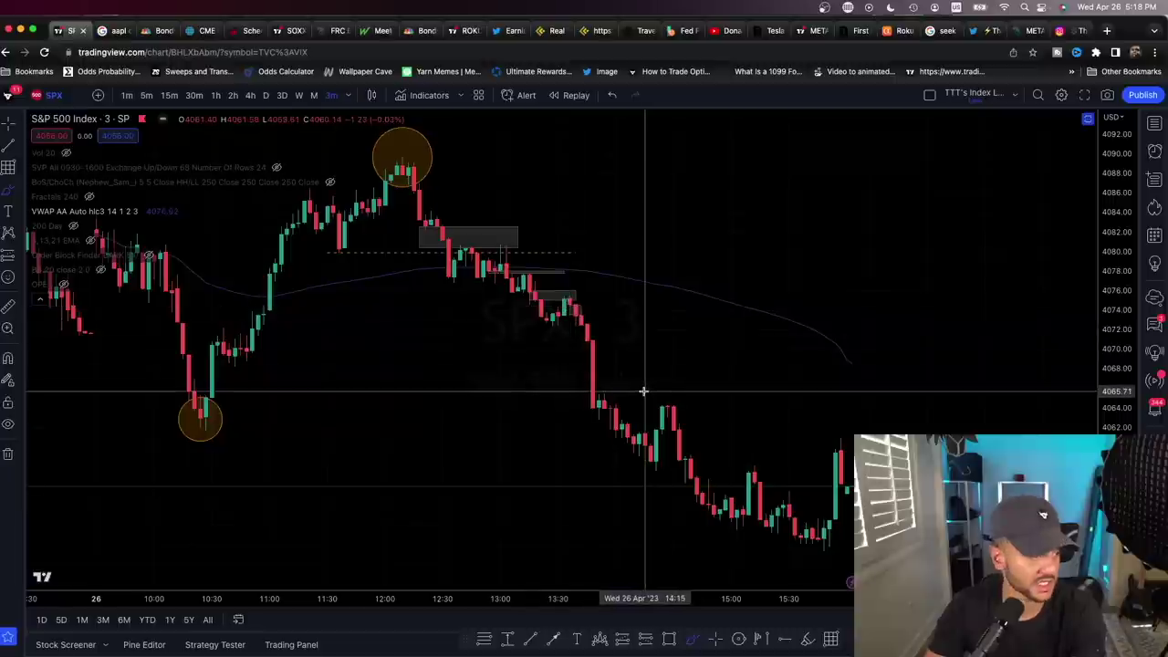
{"action": "scroll", "coordinate": [638, 383], "scroll_direction": "up", "scroll_amount": 3}
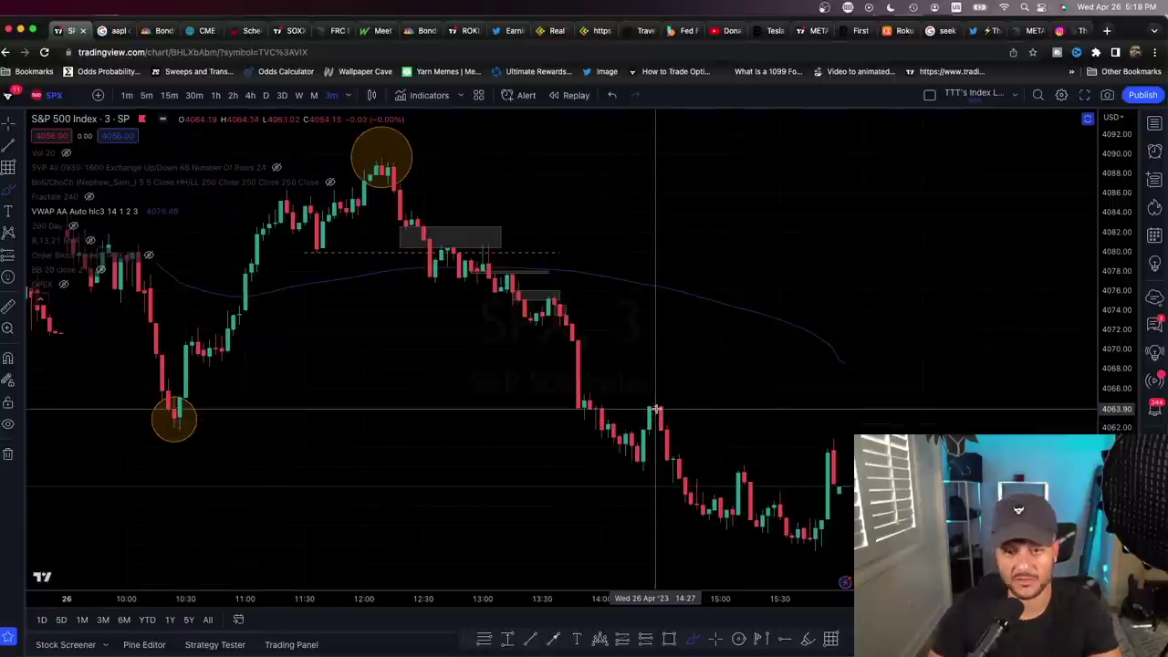
Step: Switch to Discord and review the SPX trade updates on the 4071 and 4065 targets in the degenerate-trades channel
{"action": "key", "text": "super+Tab"}
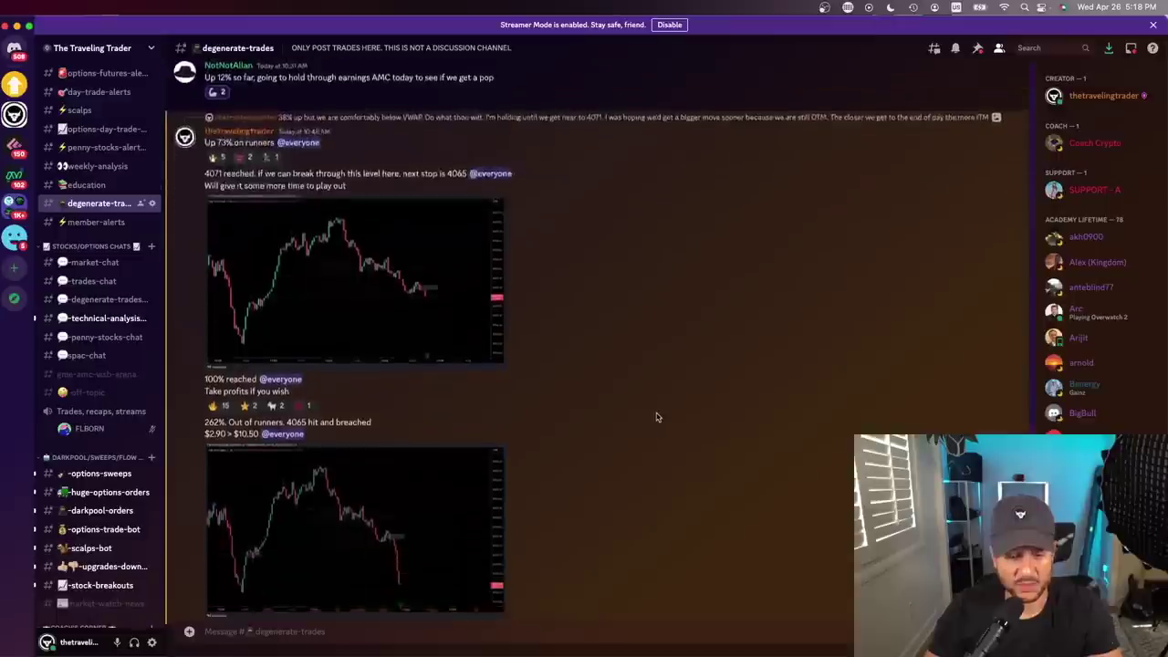
{"action": "scroll", "coordinate": [651, 411], "scroll_direction": "down", "scroll_amount": 5}
{"action": "scroll", "coordinate": [651, 411], "scroll_direction": "up", "scroll_amount": 5}
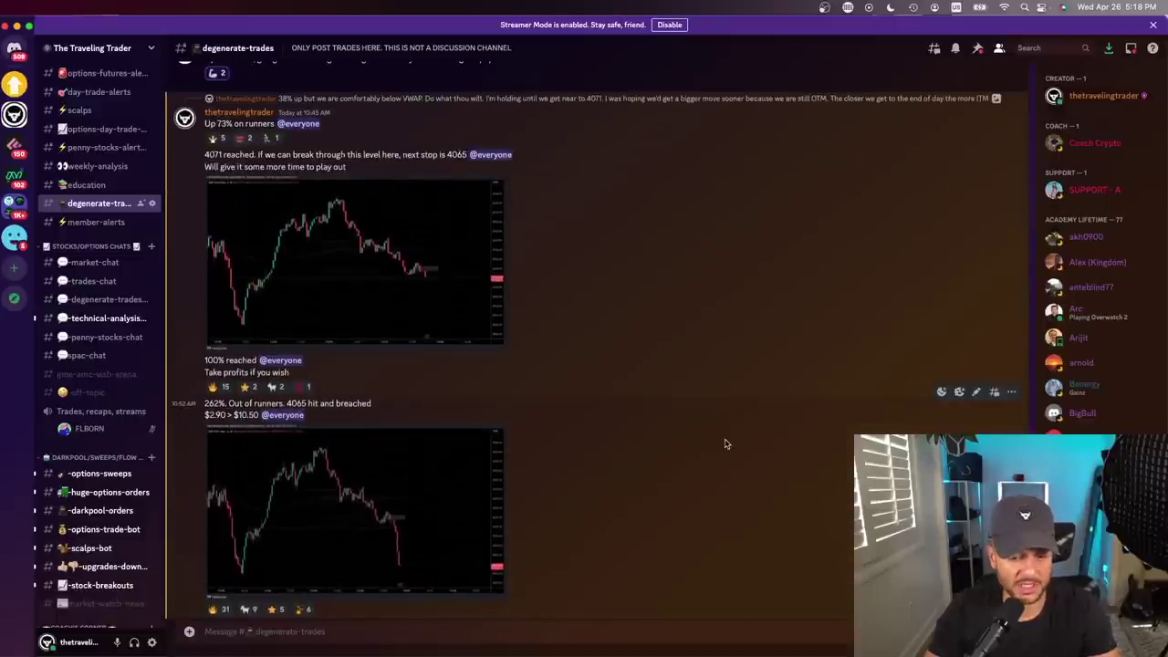
Step: Open the options-futures-alerts channel and review the AAPL credit call spread update and the "Up 30% on VIX calls" post
{"action": "key", "text": "alt+shift+Up"}
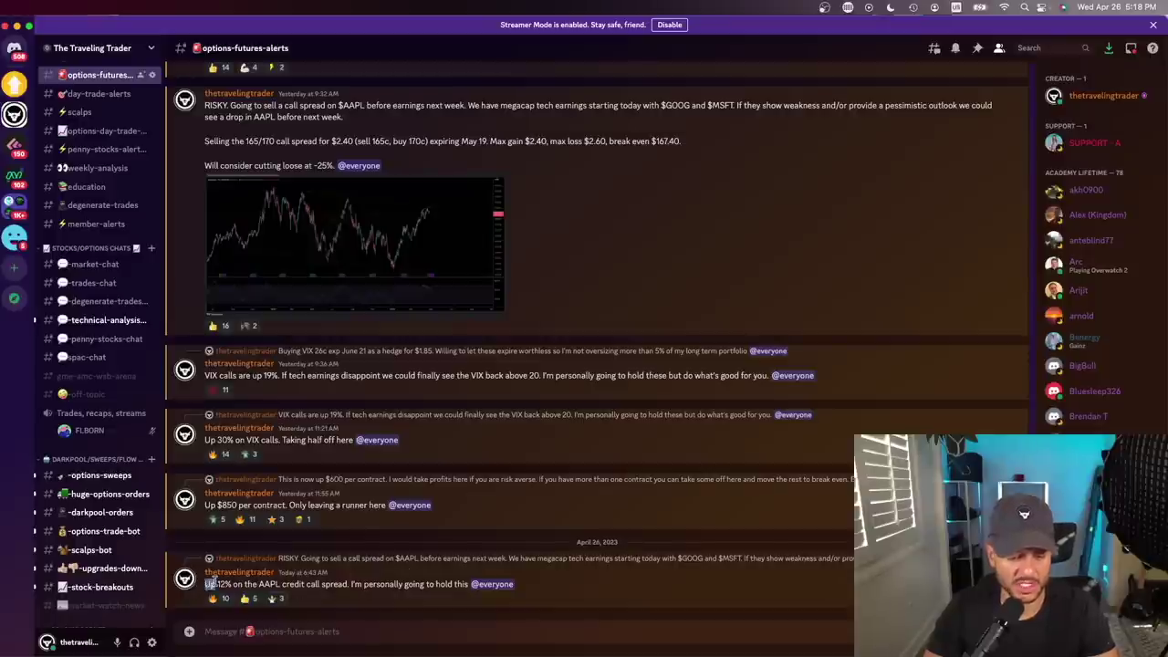
{"action": "left_click", "coordinate": [357, 603]}
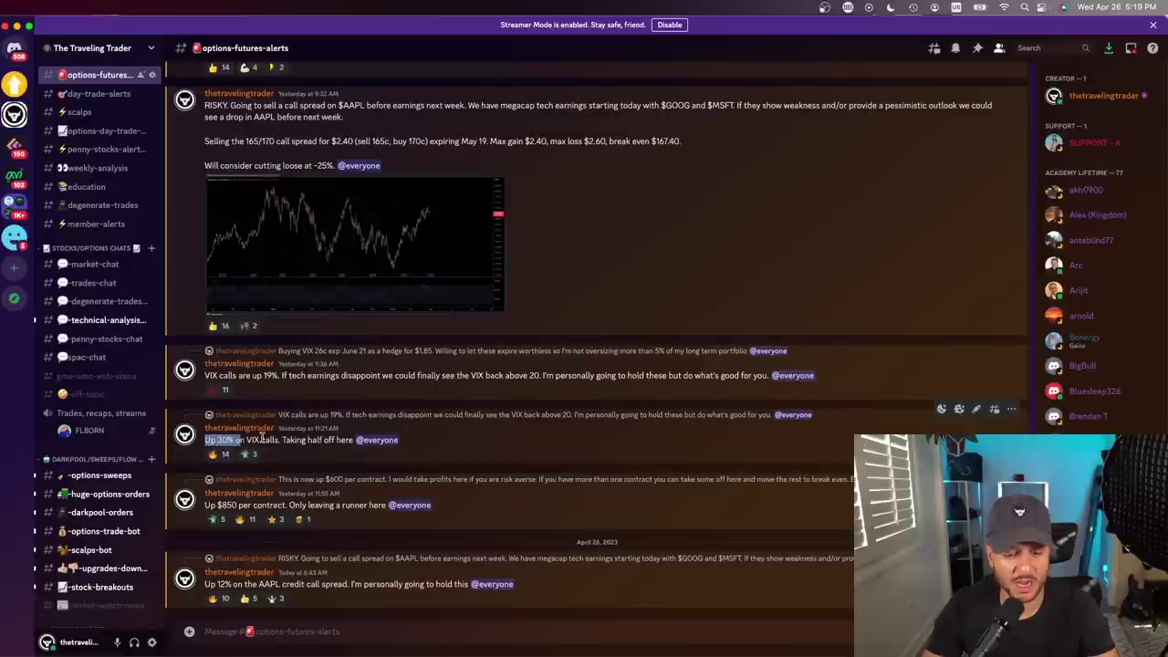
{"action": "left_click_drag", "start_coordinate": [263, 438], "coordinate": [281, 438]}
{"action": "left_click", "coordinate": [319, 457]}
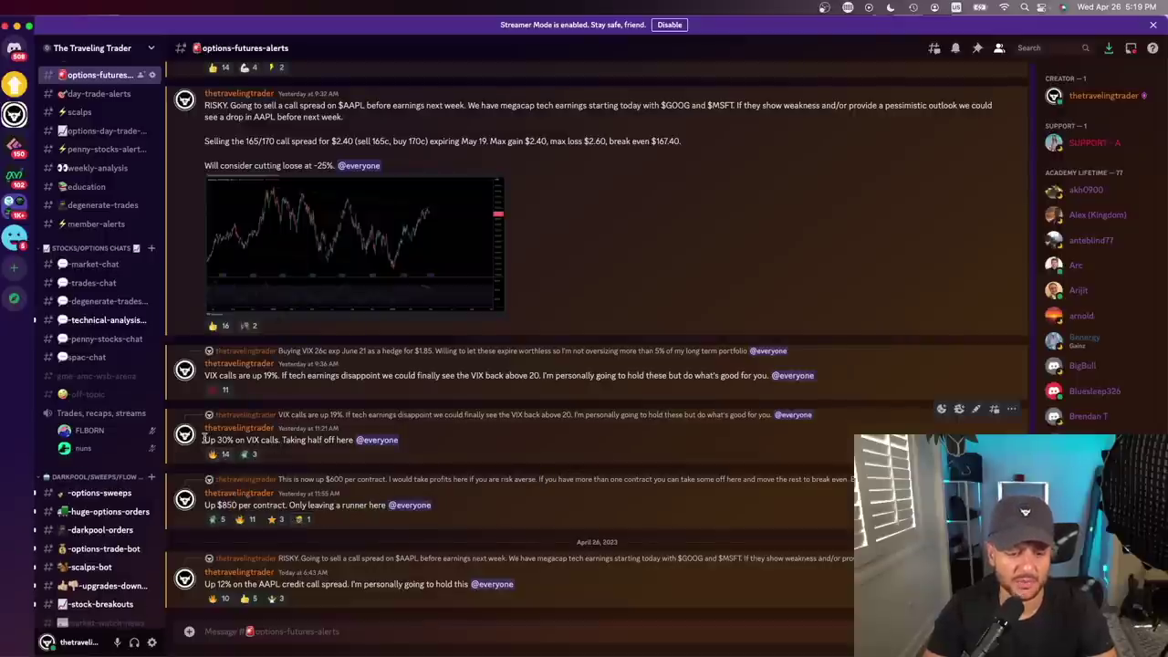
{"action": "left_click_drag", "start_coordinate": [203, 439], "coordinate": [281, 439]}
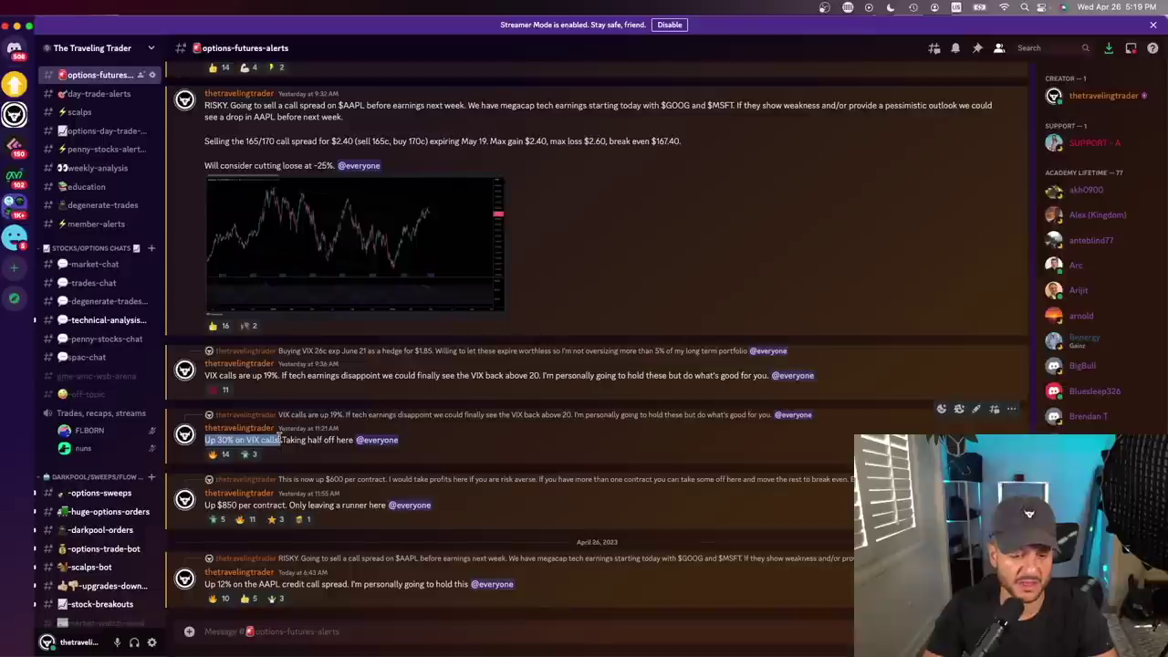
{"action": "left_click", "coordinate": [311, 432]}
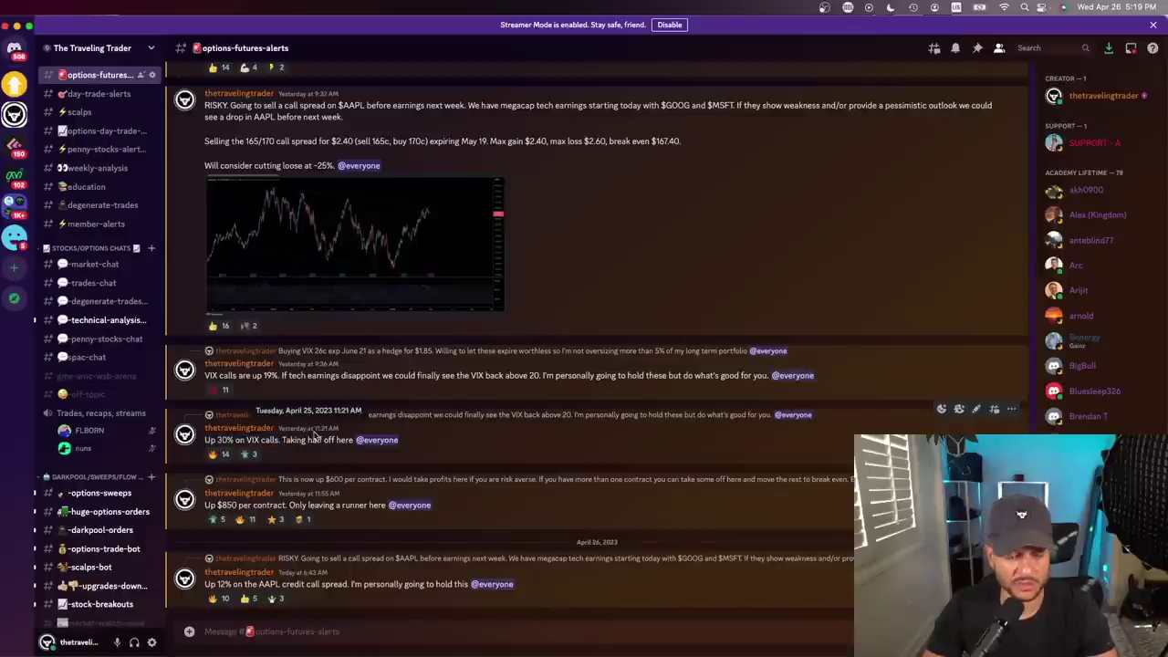